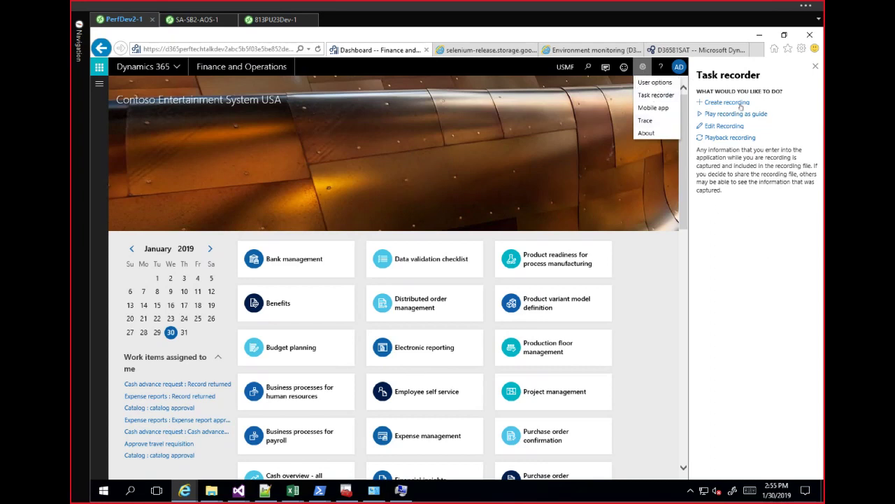
# Step: Create a new task recording named PerfTEchTalk and start recording
pyautogui.click(741, 107)
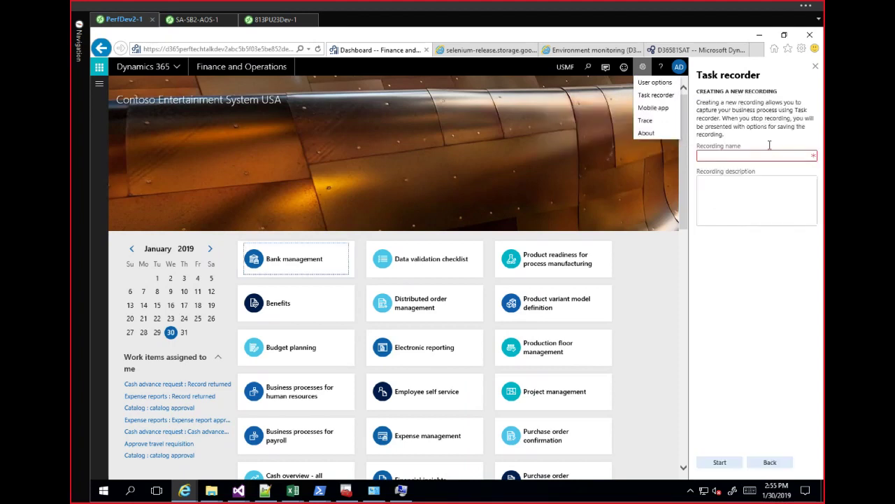
pyautogui.click(746, 156)
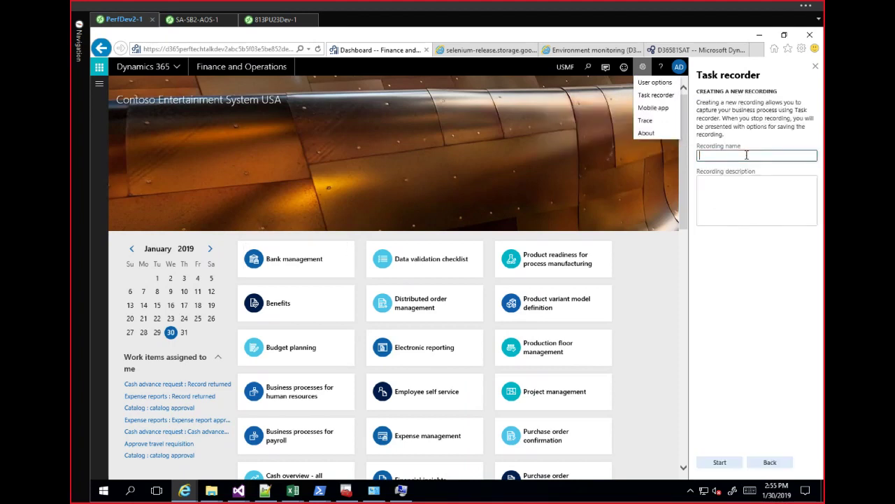
pyautogui.write('PerfTEchTalk')
pyautogui.click(722, 463)
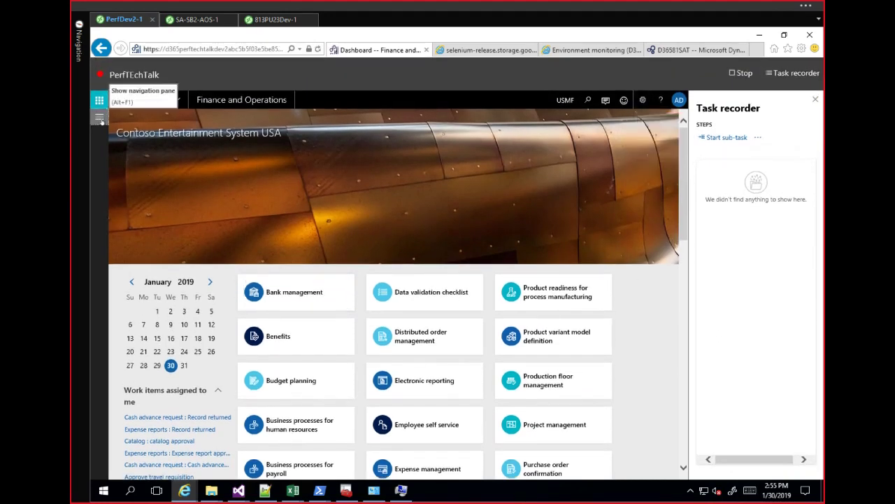
# Step: Record navigating to Accounts receivable > Orders > All sales orders, then stop the recorder
pyautogui.click(100, 120)
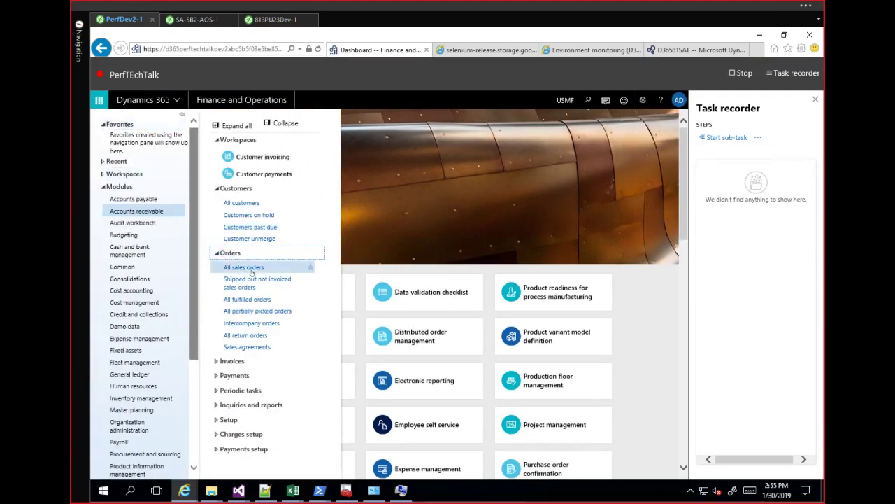
pyautogui.click(251, 271)
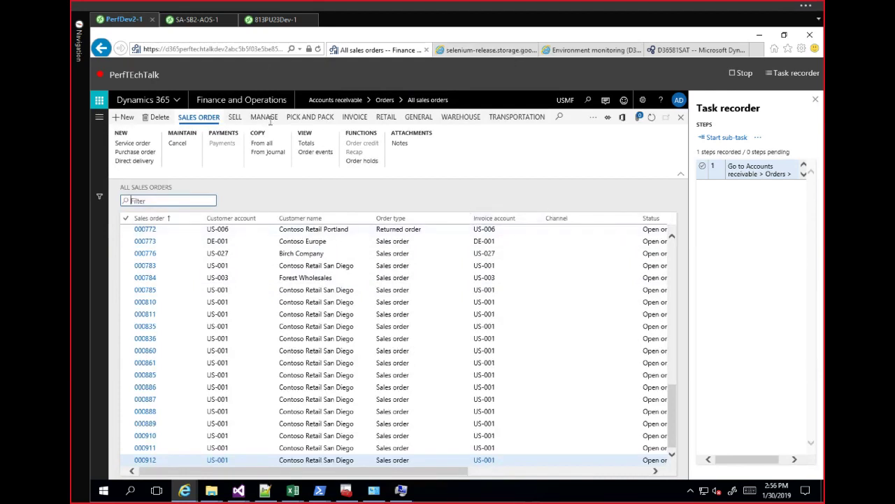
pyautogui.click(740, 74)
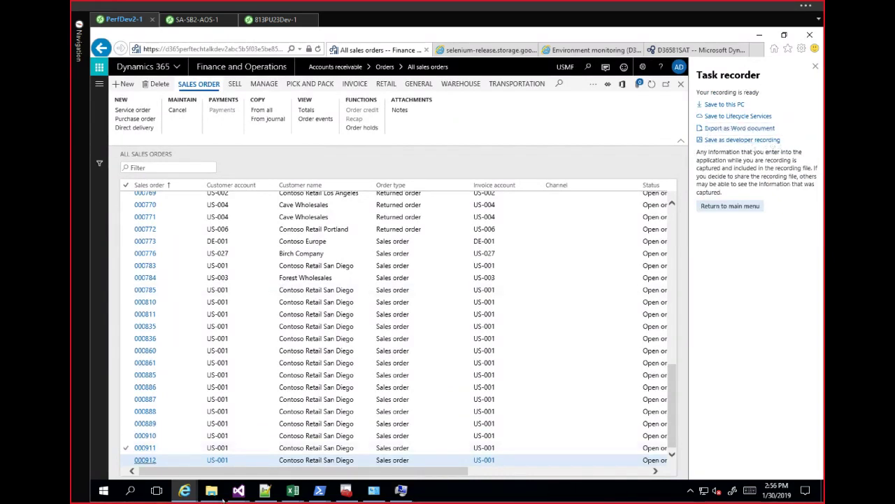
pyautogui.moveTo(211, 489)
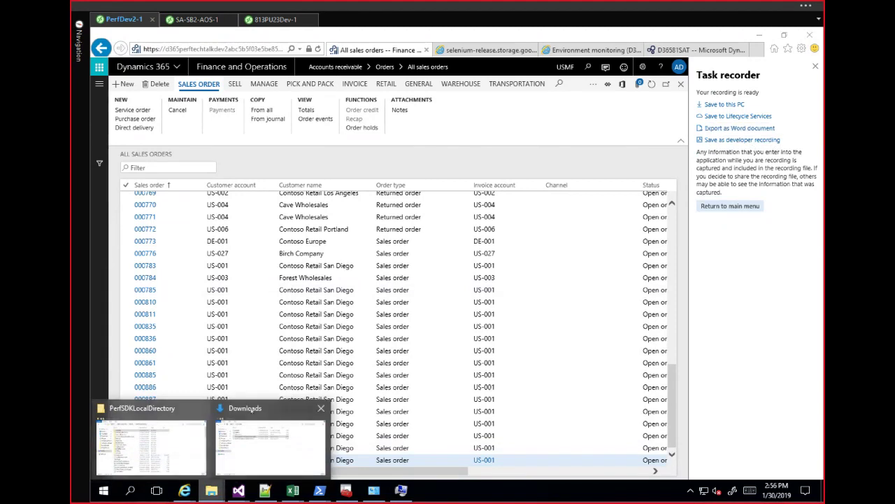
pyautogui.moveTo(245, 410)
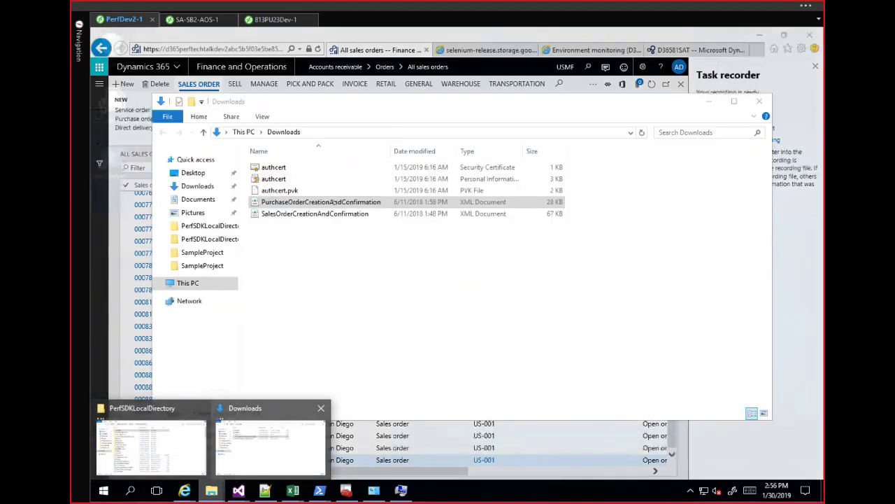
pyautogui.click(334, 203)
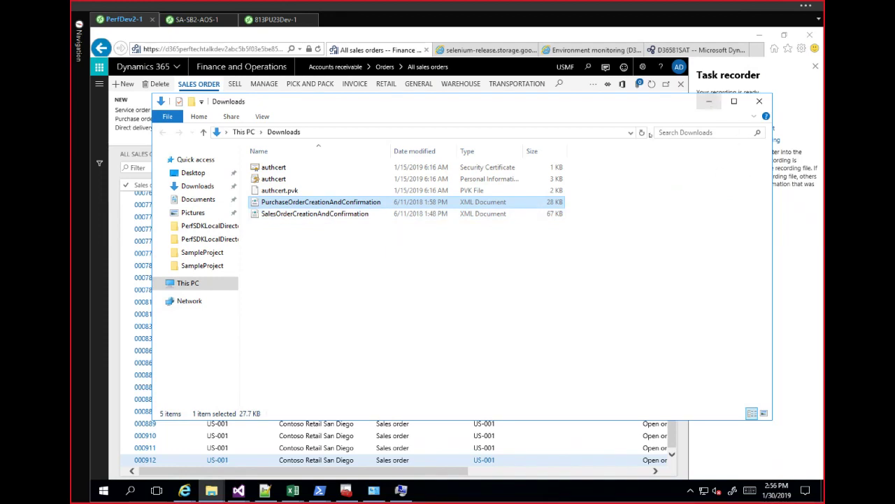
pyautogui.click(709, 102)
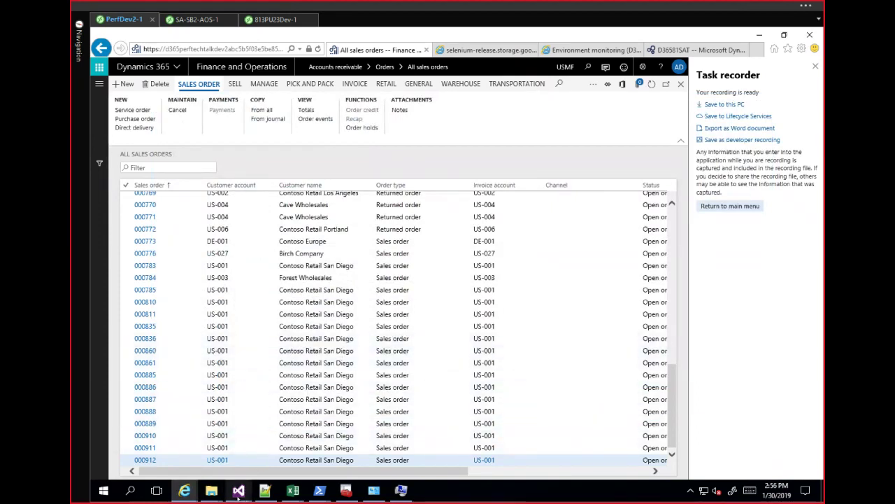
# Step: Bring up the PerfSDKSample solution and review CloudEnvironment.Config, including UserCount 5
pyautogui.moveTo(239, 491)
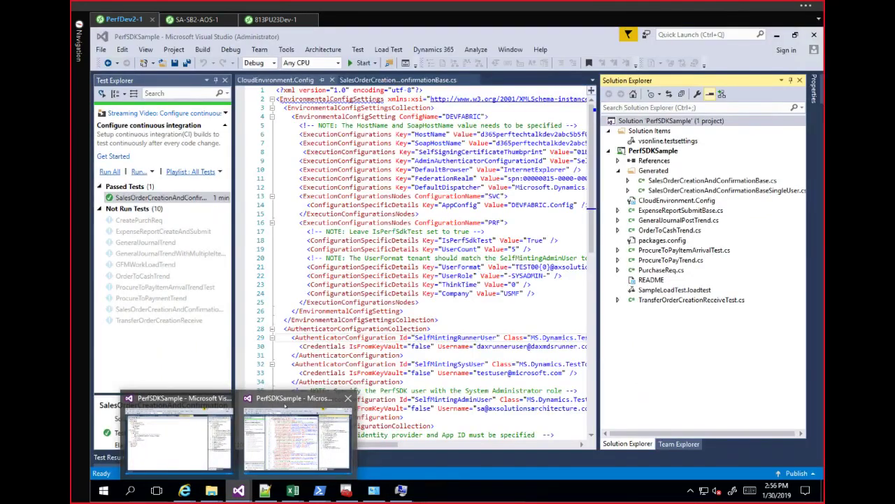
pyautogui.click(284, 404)
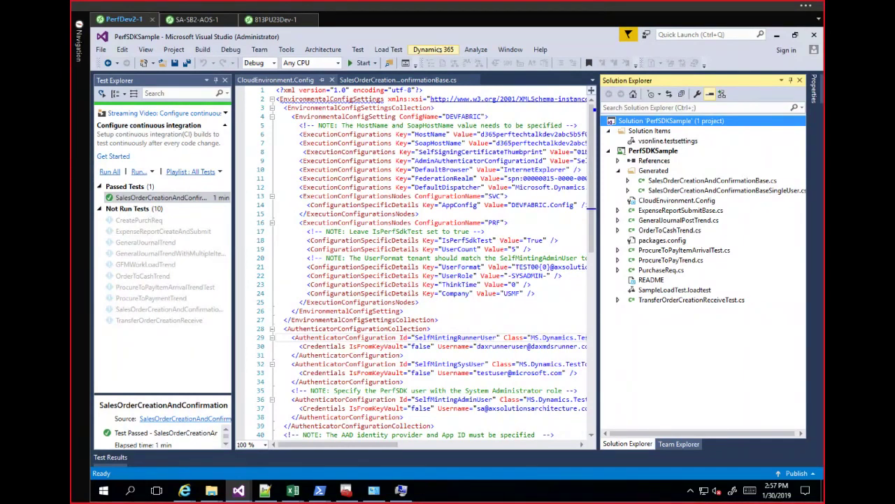
pyautogui.click(433, 49)
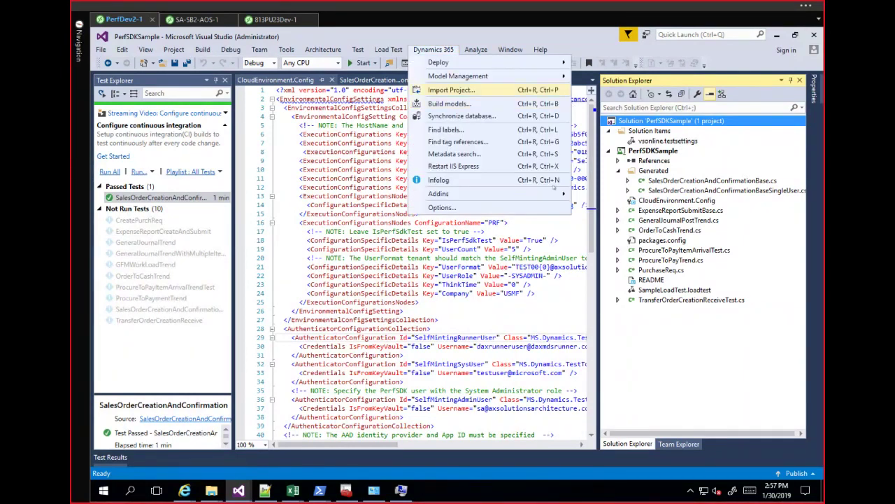
# Step: Choose Dynamics 365 > Addins > Create C# perf test from recording to bring up Import Task Recording
pyautogui.moveTo(548, 196)
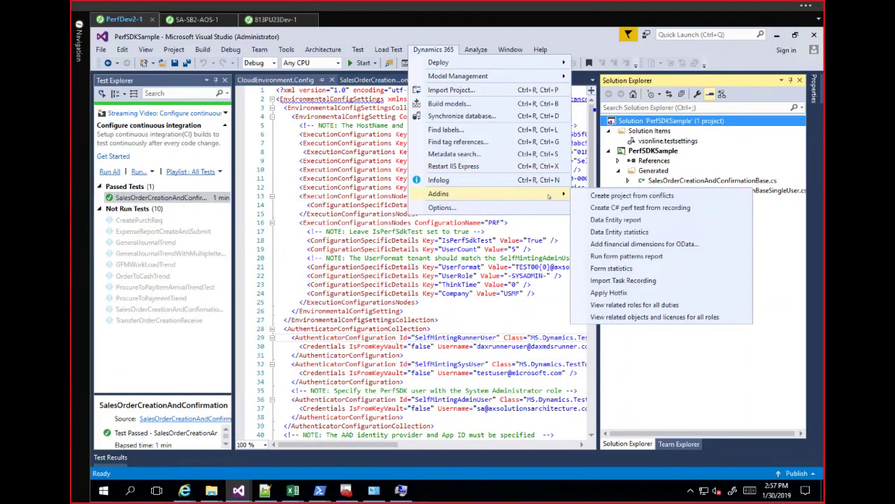
pyautogui.click(629, 209)
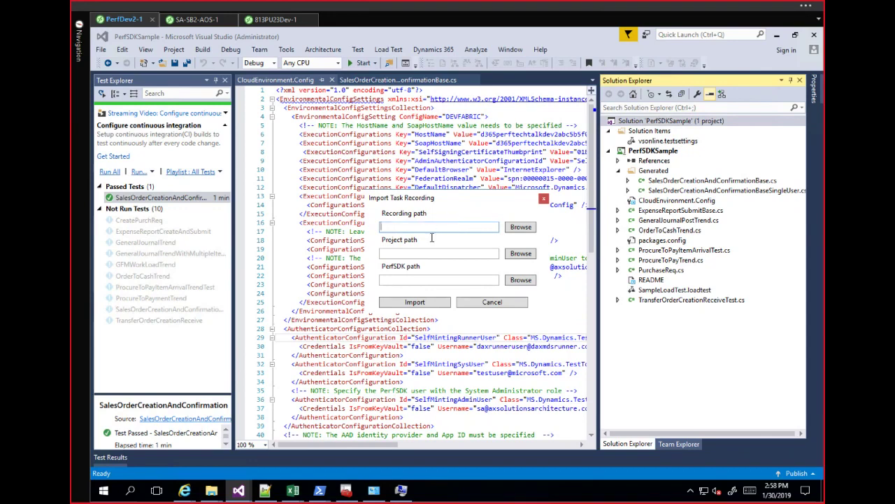
pyautogui.click(421, 257)
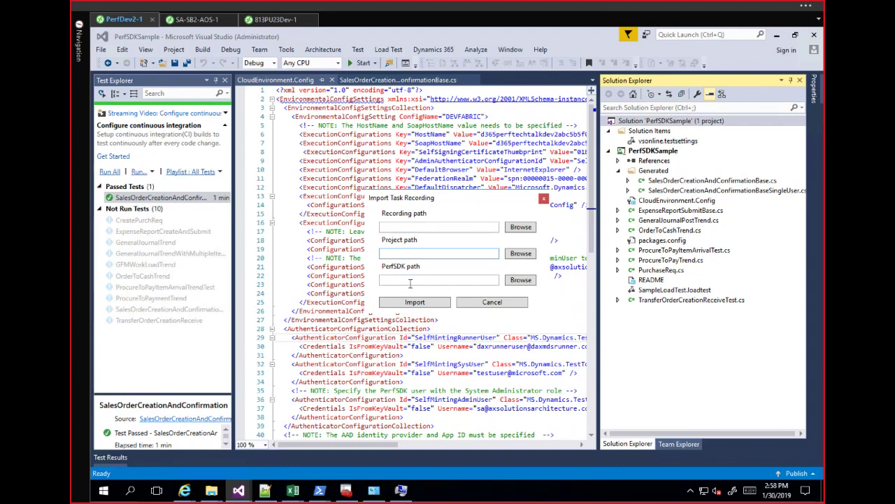
pyautogui.click(410, 282)
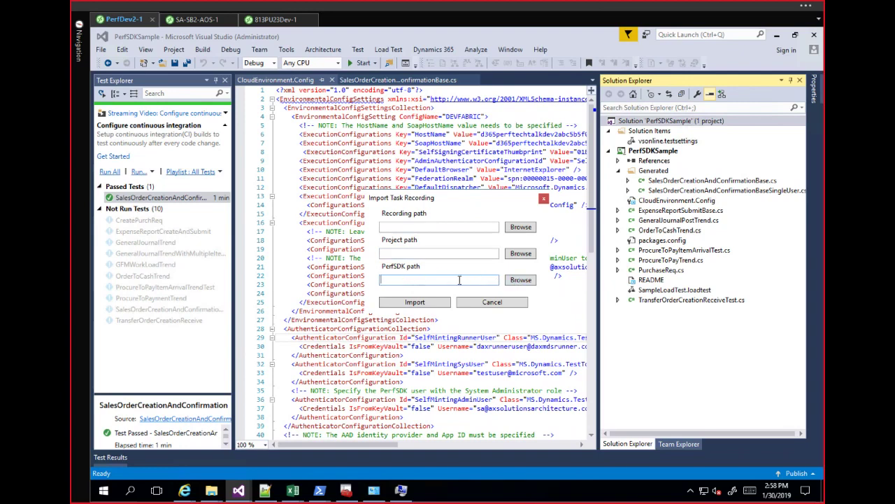
pyautogui.click(211, 490)
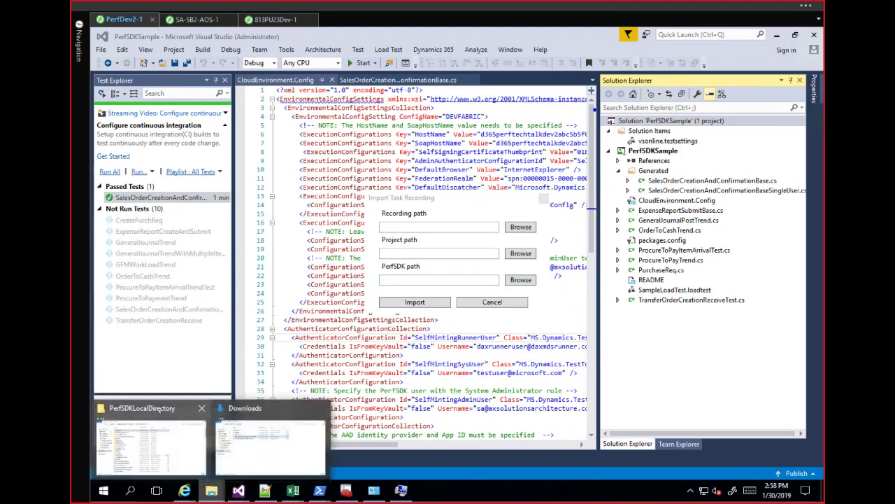
pyautogui.moveTo(160, 409)
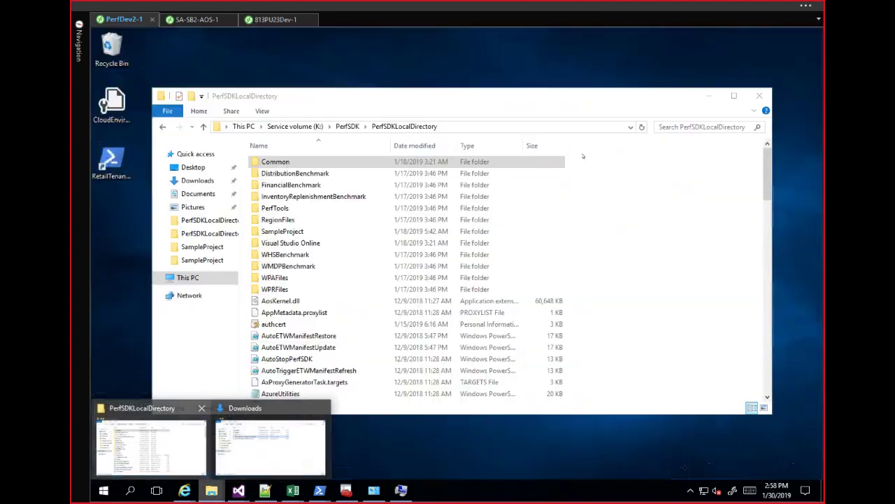
pyautogui.click(464, 113)
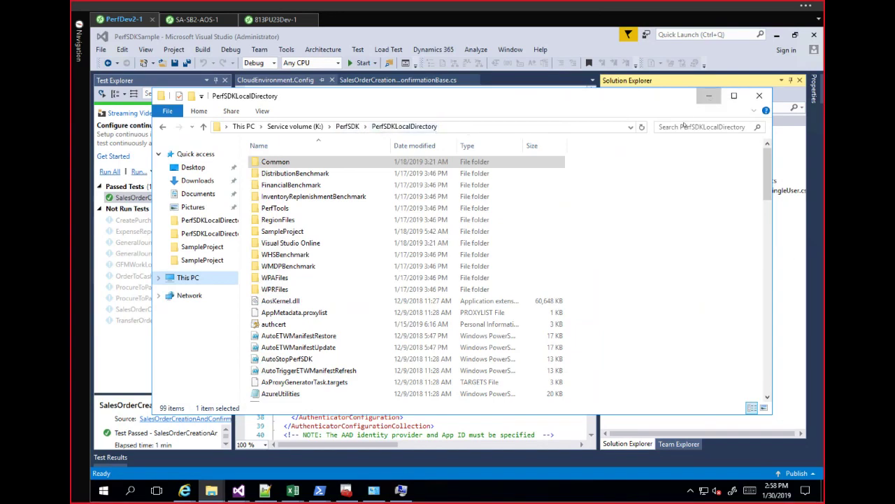
pyautogui.hotkey('alt', 'Tab')
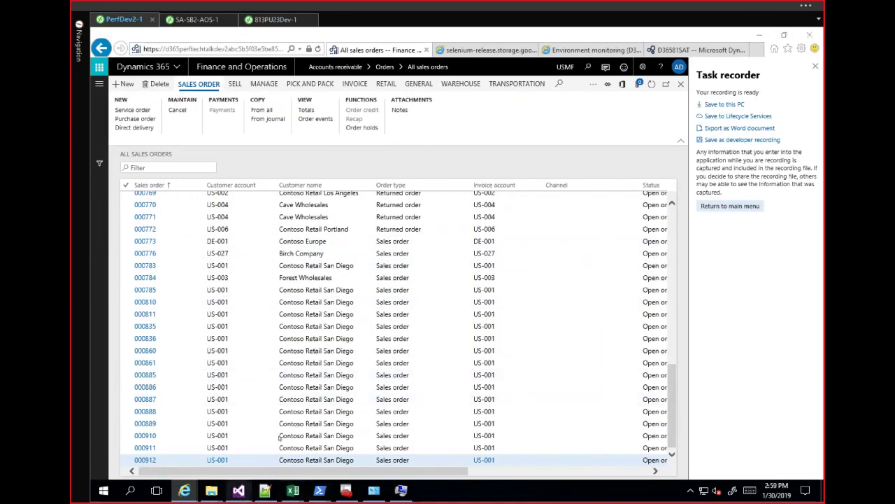
pyautogui.moveTo(238, 492)
pyautogui.moveTo(401, 401)
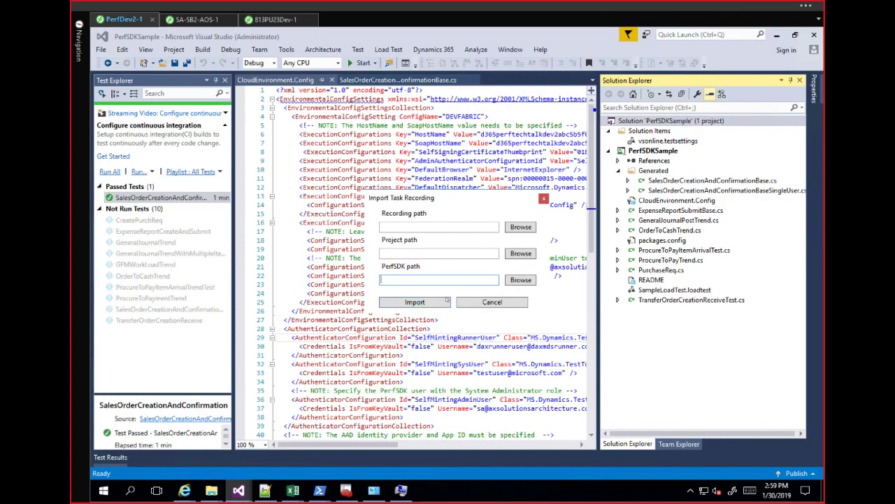
# Step: Cancel the Import Task Recording dialog with Esc, importing nothing
pyautogui.press('Escape')
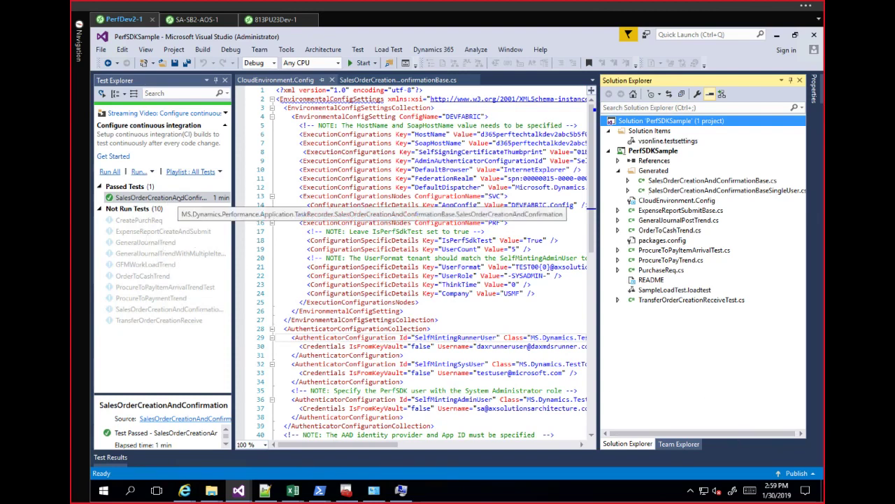
# Step: Run the SalesOrderCreationAndConfirmation test from Test Explorer with Run Selected Tests
pyautogui.rightClick(179, 198)
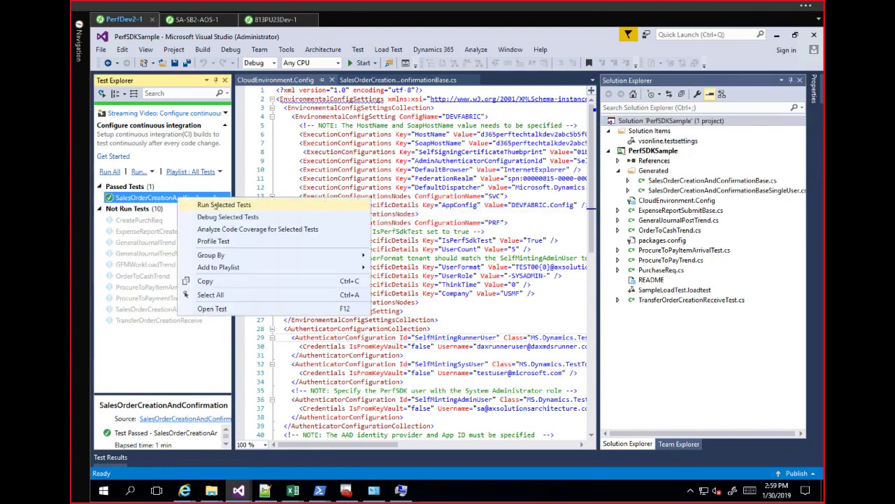
pyautogui.click(217, 205)
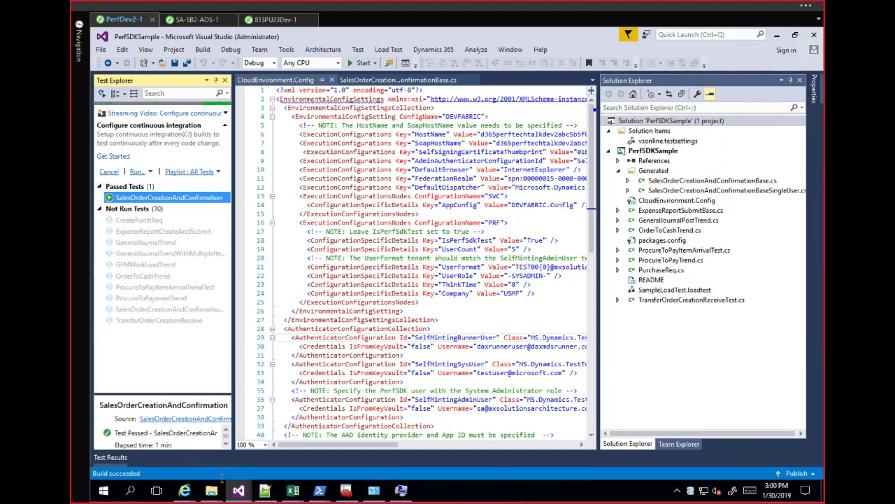
pyautogui.click(184, 491)
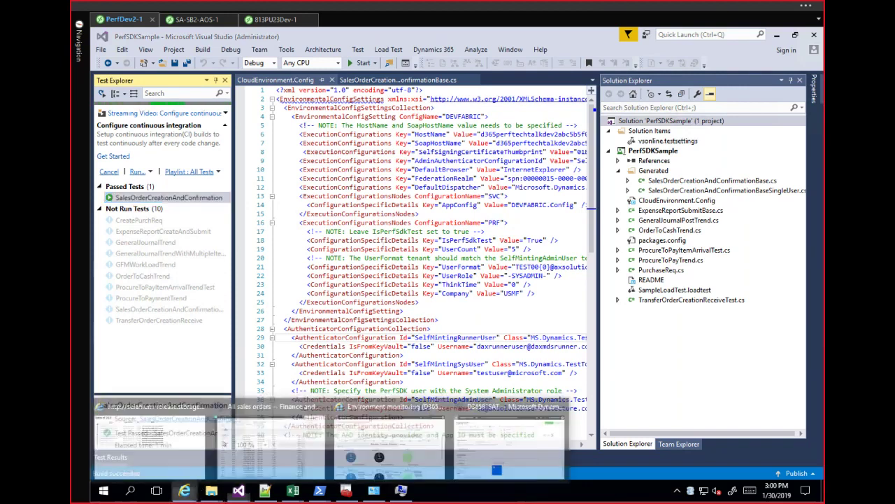
pyautogui.click(509, 441)
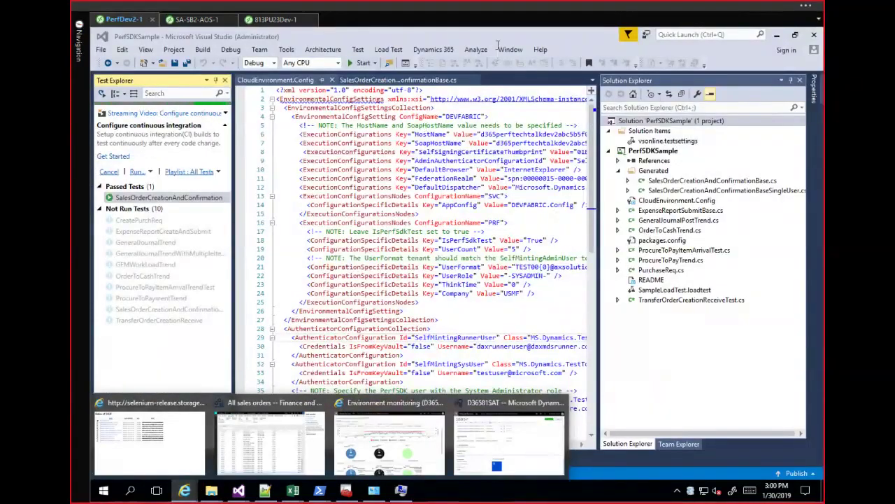
pyautogui.click(501, 40)
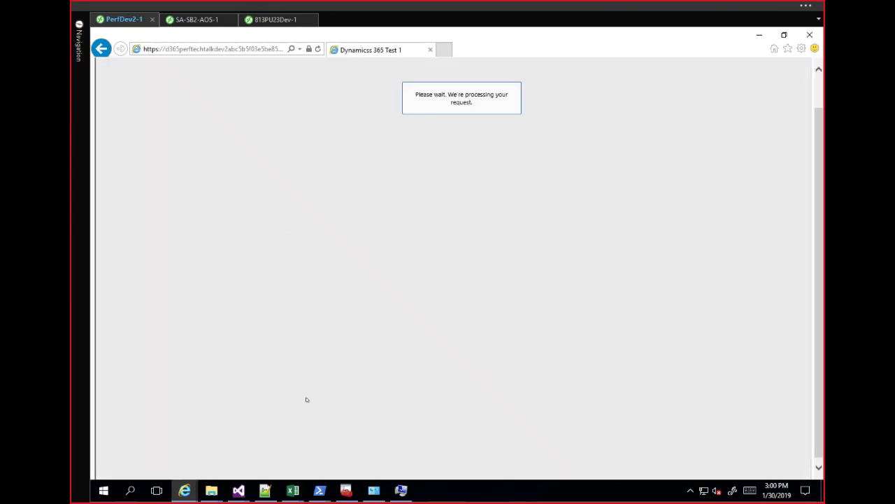
pyautogui.click(246, 488)
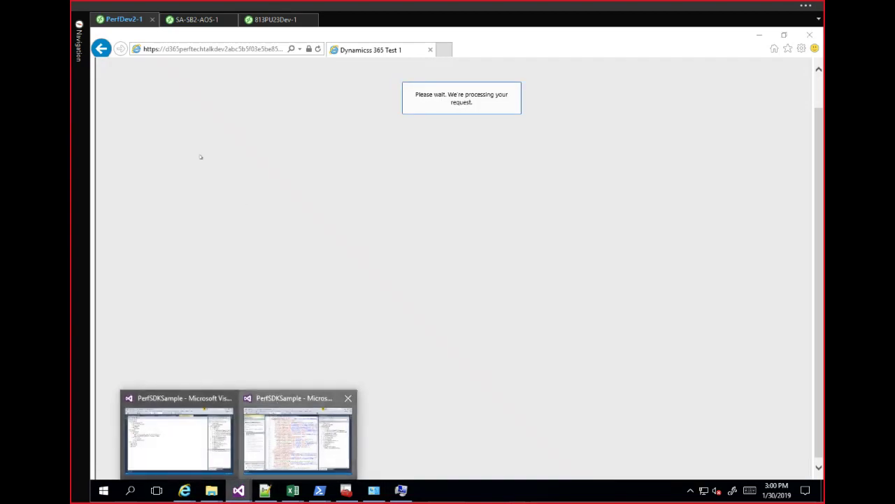
pyautogui.click(298, 433)
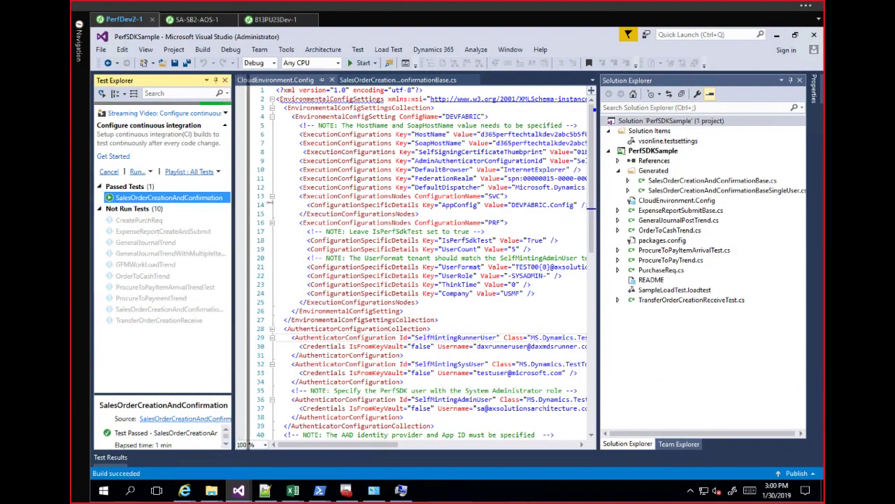
# Step: Widen the Test Explorer list and the CloudEnvironment.Config editor pane by dragging their splitters
pyautogui.moveTo(233, 207); pyautogui.dragTo(268, 217)
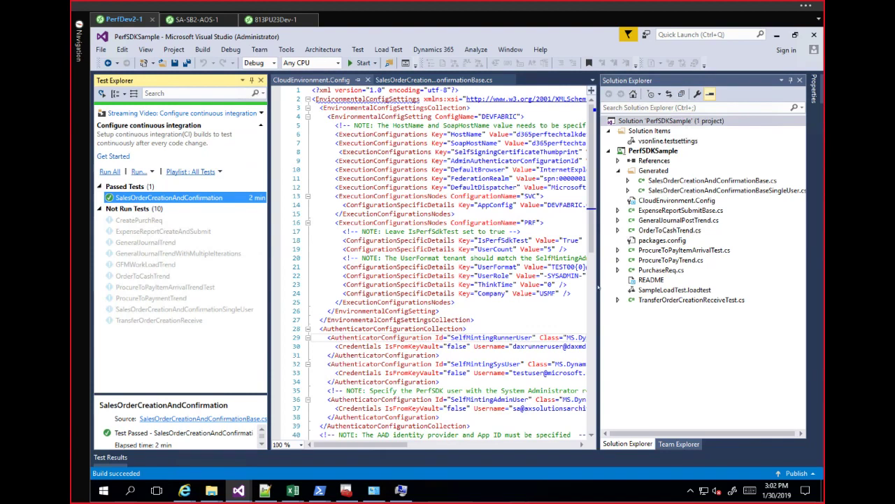
pyautogui.moveTo(598, 285); pyautogui.dragTo(683, 280)
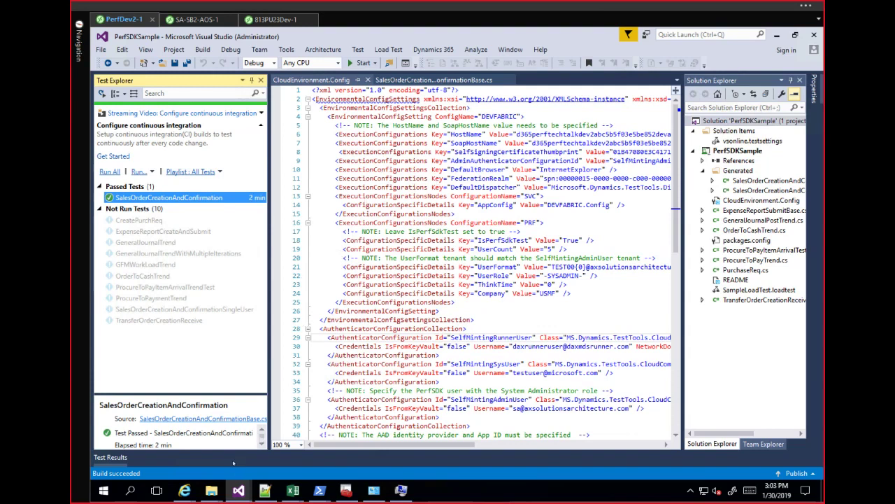
pyautogui.moveTo(185, 490)
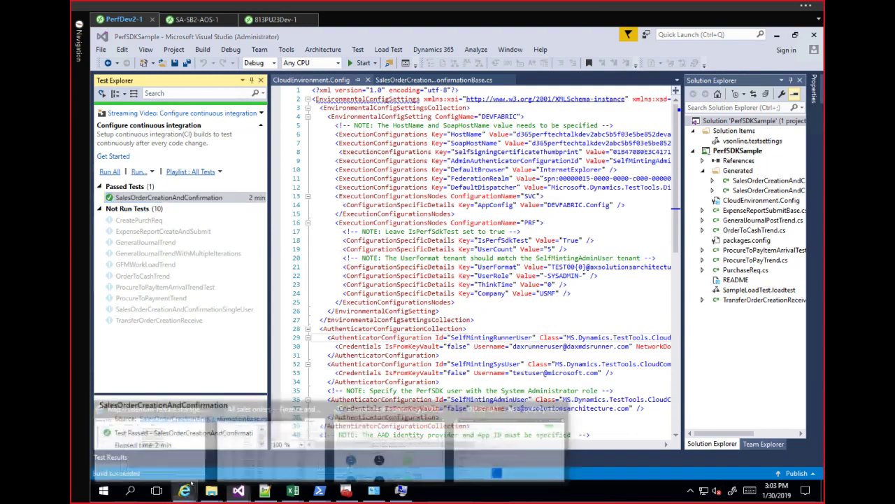
pyautogui.moveTo(249, 414)
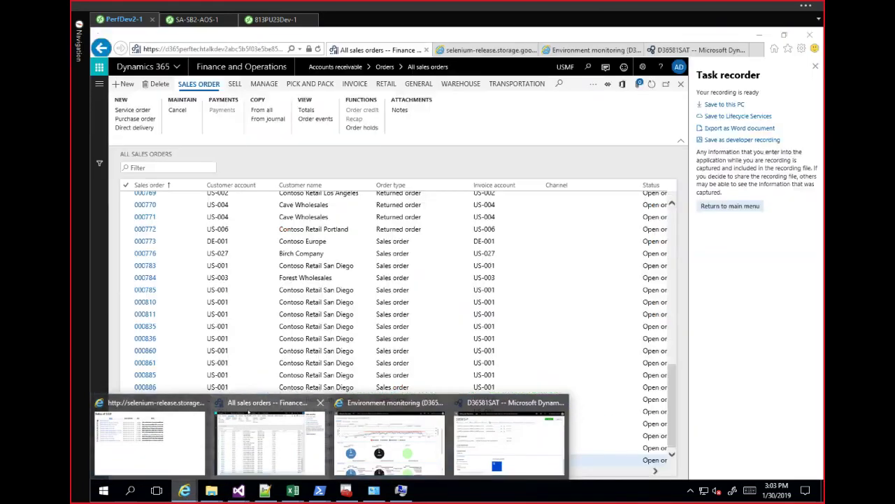
# Step: Show the Selenium Index of /3.13/ page in Internet Explorer, then the Downloads folder
pyautogui.click(151, 407)
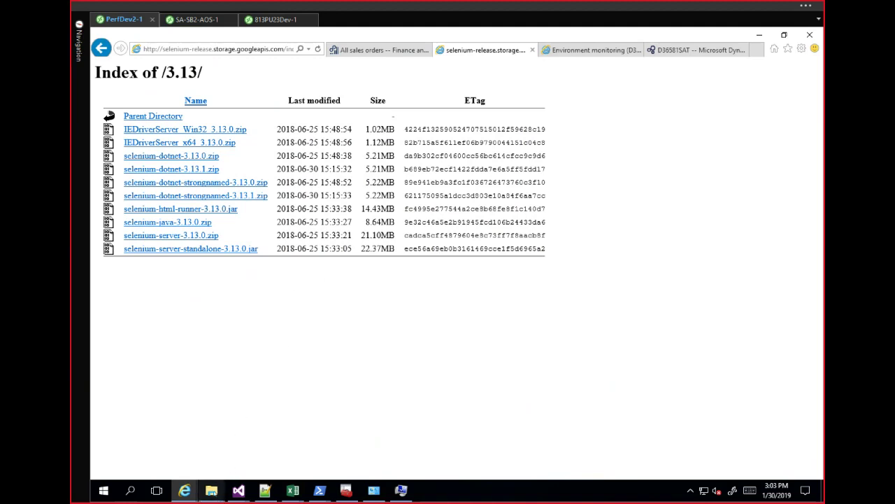
pyautogui.moveTo(212, 490)
pyautogui.click(297, 437)
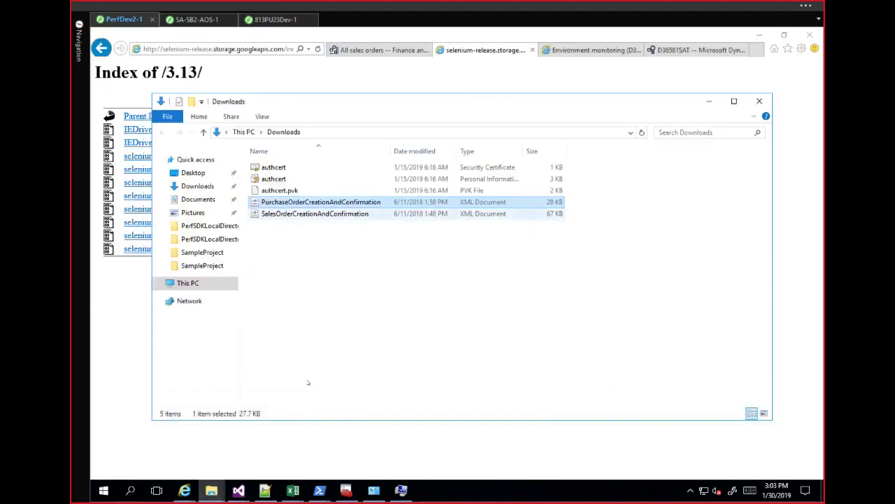
# Step: Browse PerfSDKLocalDirectory to Common\External\Selenium to check the WebDriver files, then return to Visual Studio
pyautogui.click(211, 490)
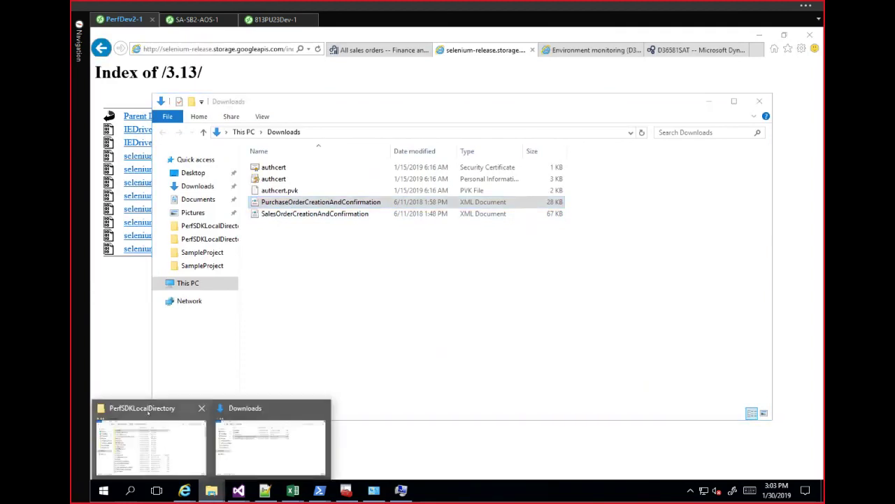
pyautogui.click(149, 412)
pyautogui.click(284, 164)
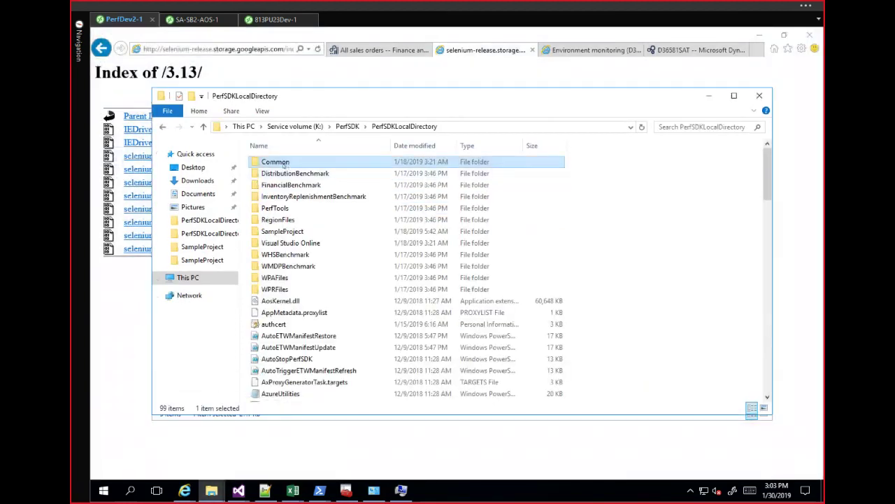
pyautogui.doubleClick(285, 164)
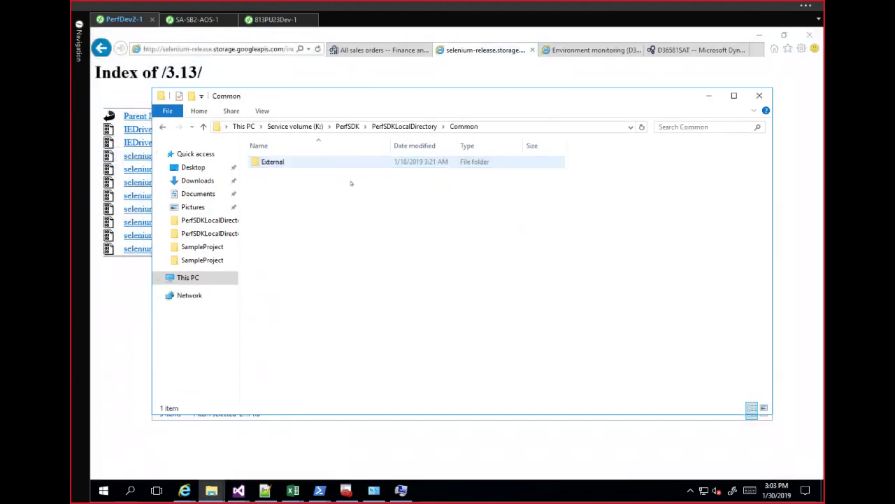
pyautogui.doubleClick(283, 163)
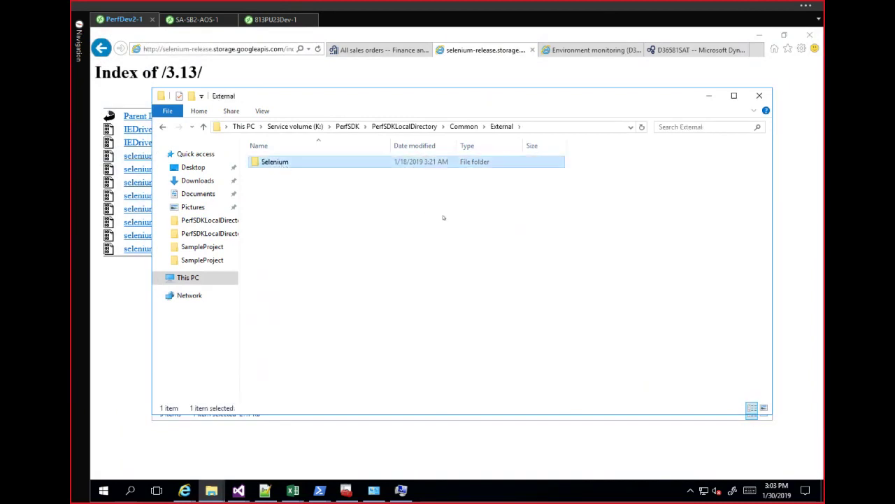
pyautogui.doubleClick(283, 164)
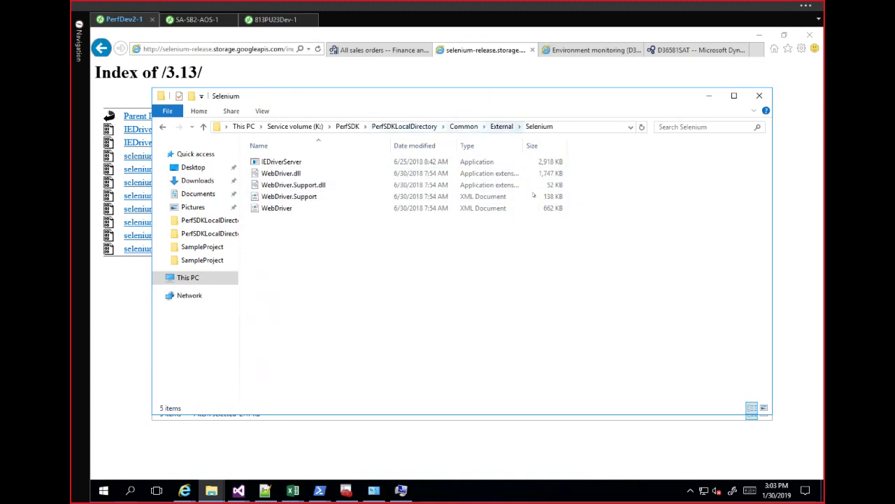
pyautogui.click(710, 98)
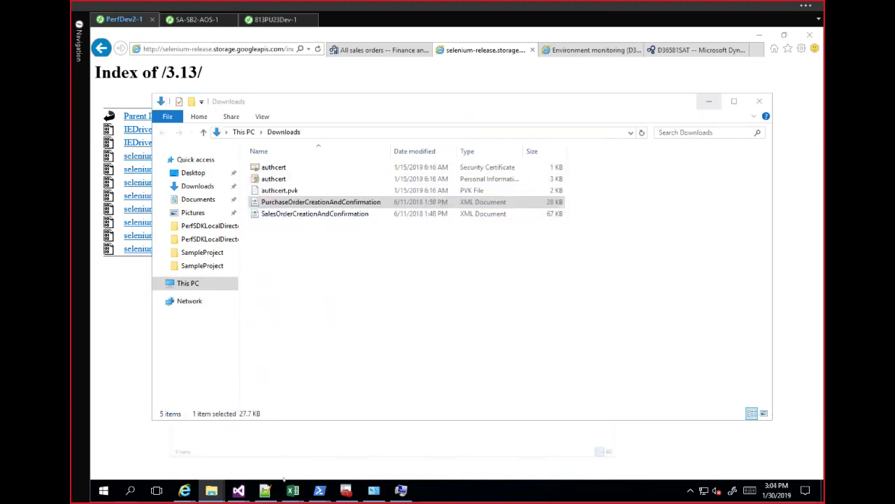
pyautogui.moveTo(238, 490)
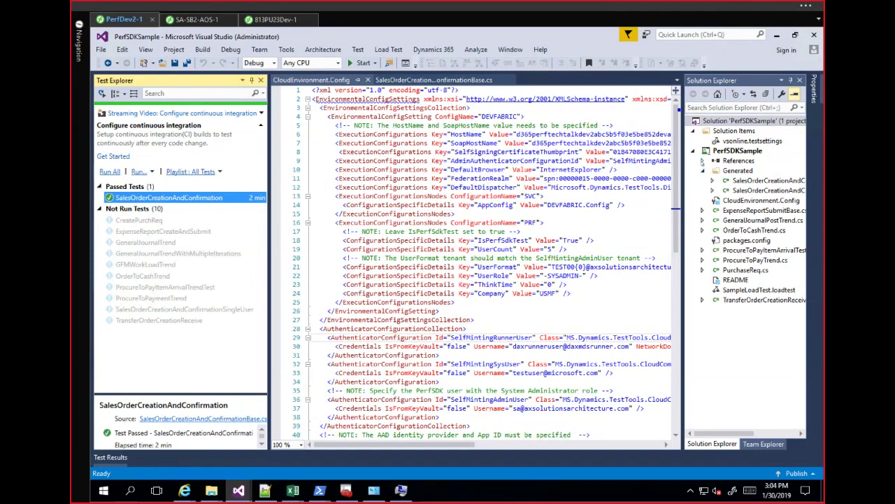
pyautogui.click(702, 161)
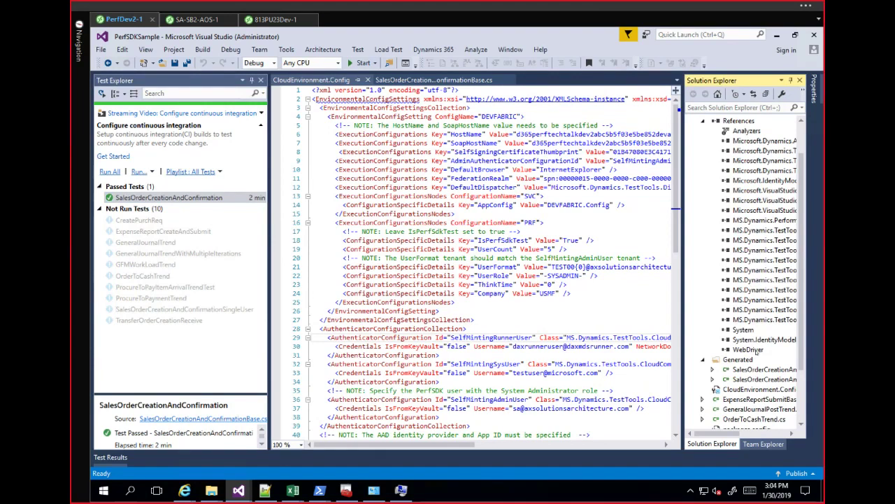
pyautogui.click(703, 121)
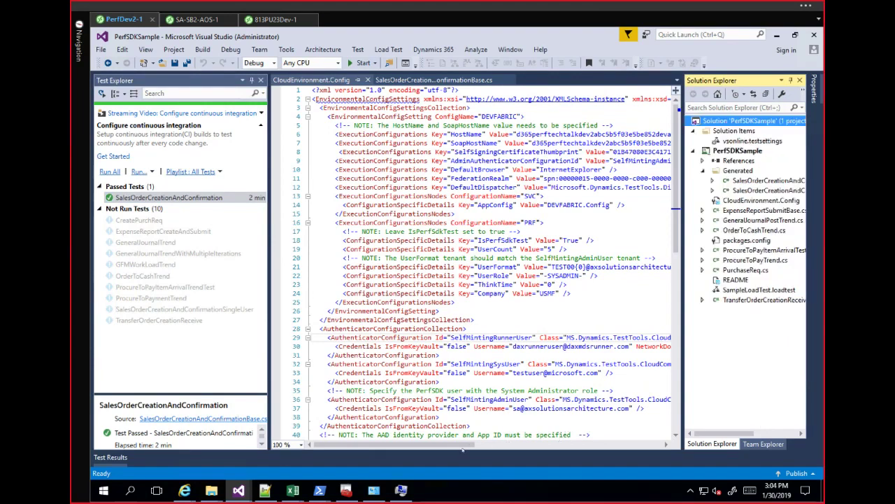
pyautogui.moveTo(461, 449); pyautogui.dragTo(492, 448)
pyautogui.hscroll(4, 438, 438)
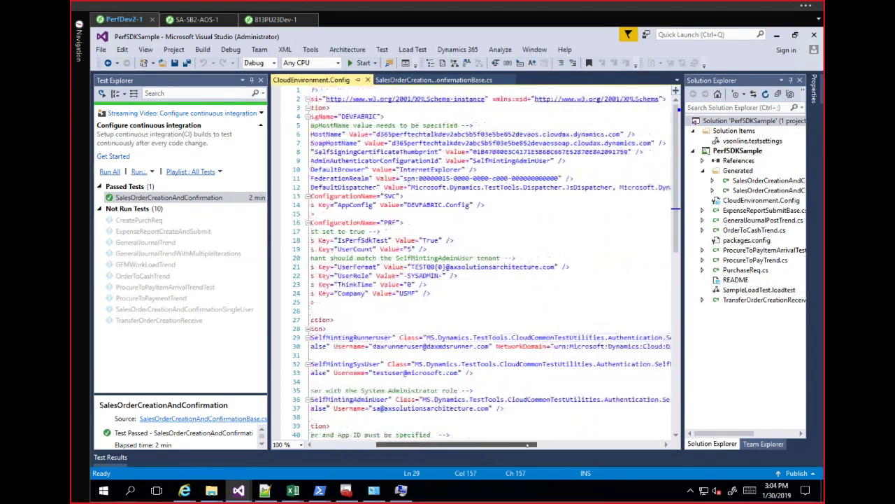
pyautogui.hscroll(-7, 438, 438)
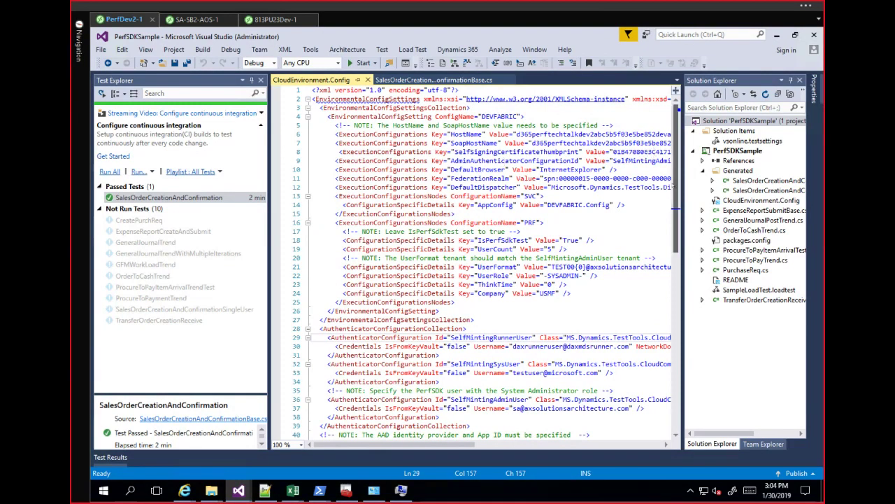
# Step: Auto-hide Solution Explorer so the CloudEnvironment.Config editor fills the width
pyautogui.scroll(-7, 676, 210)
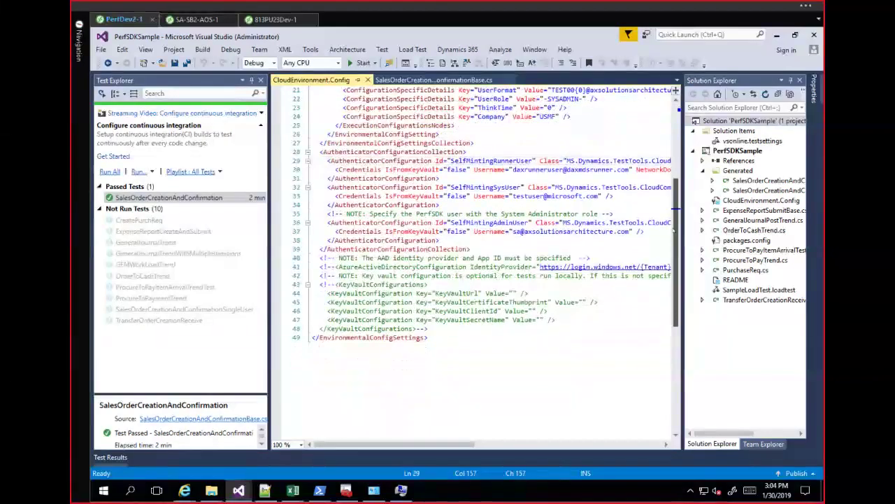
pyautogui.scroll(3, 674, 230)
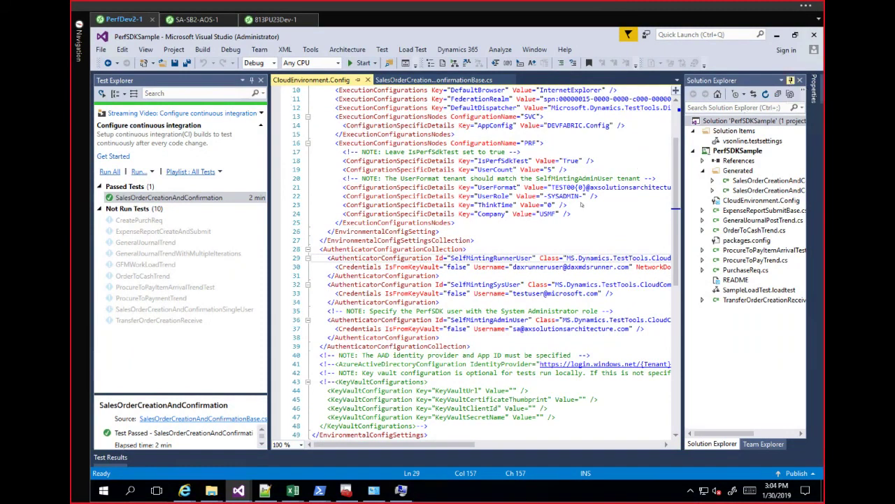
pyautogui.click(791, 80)
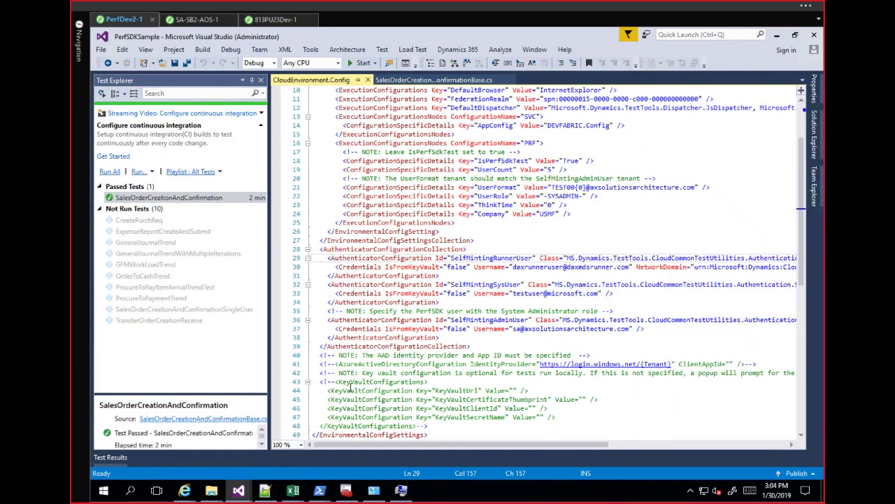
# Step: Inspect the AzureActiveDirectoryConfiguration and SelfMintedTokenAuthenticator authenticator entries in CloudEnvironment.Config
pyautogui.doubleClick(406, 364)
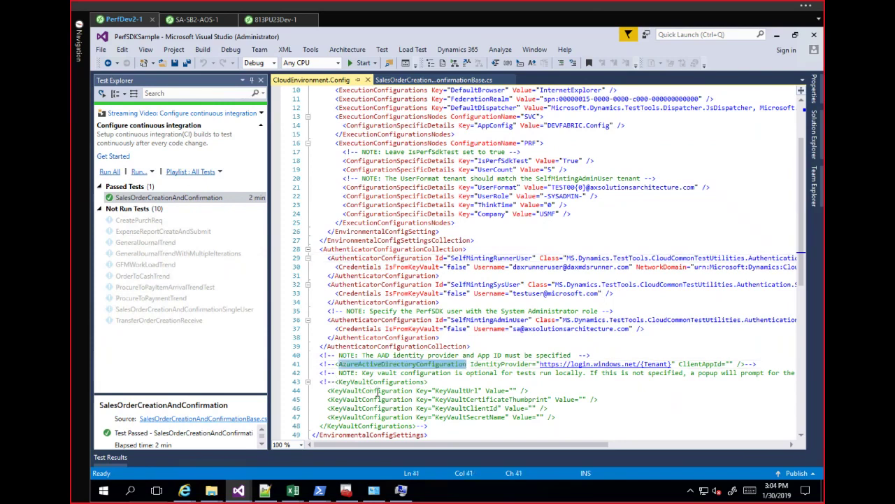
pyautogui.click(362, 391)
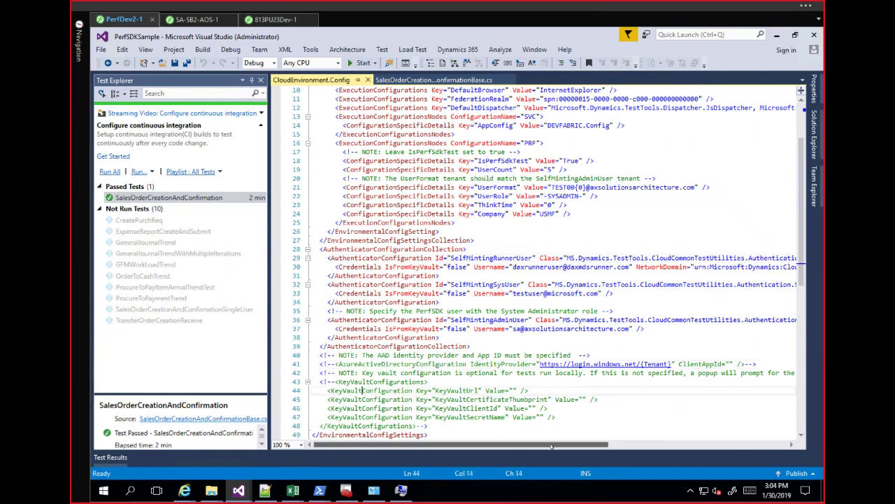
pyautogui.hscroll(5, 621, 443)
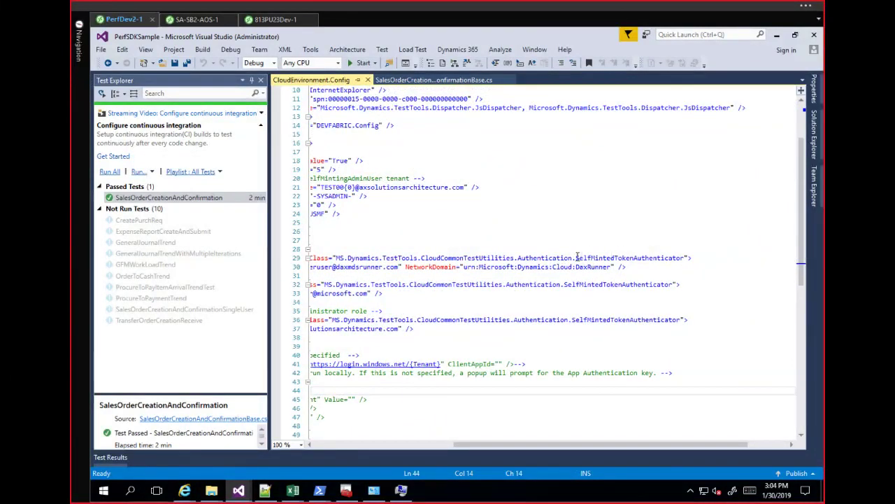
pyautogui.doubleClick(617, 257)
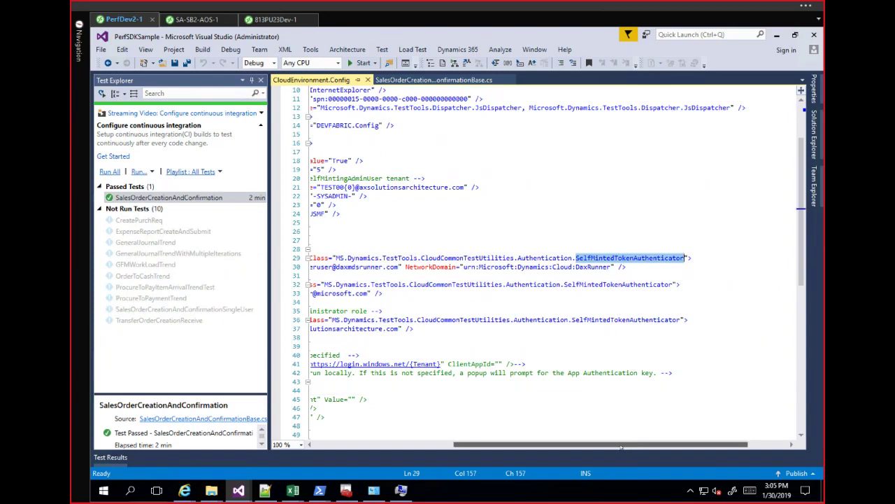
pyautogui.moveTo(623, 448); pyautogui.dragTo(413, 448)
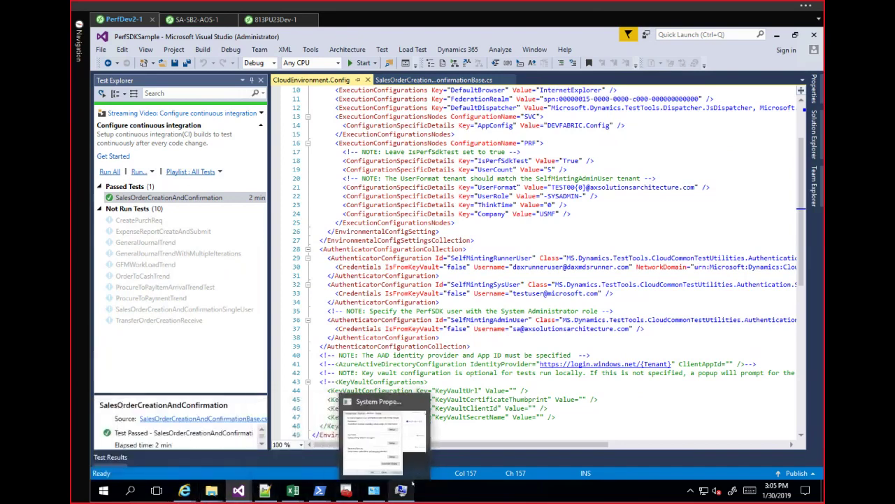
# Step: Check that TestRoot is K:\PerfSDK\PerfSDKLocalDirectory, then bring the Selenium folder window forward
pyautogui.click(378, 420)
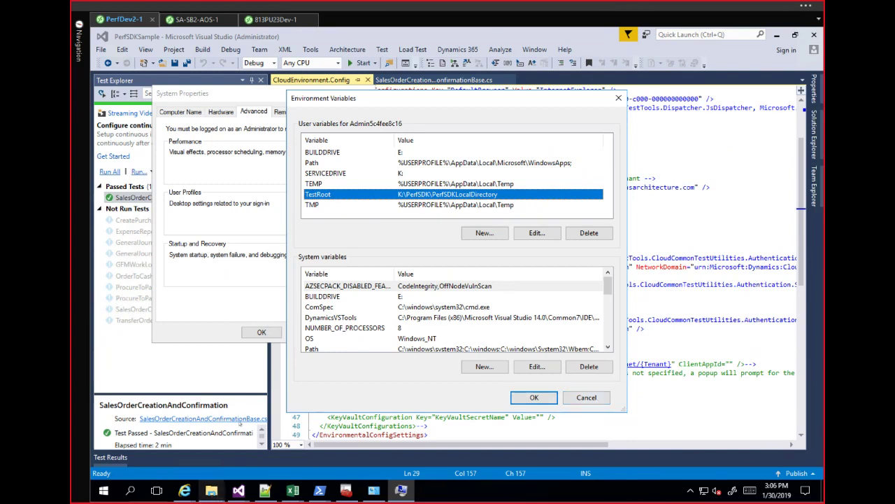
pyautogui.moveTo(211, 490)
pyautogui.moveTo(260, 427)
pyautogui.click(211, 490)
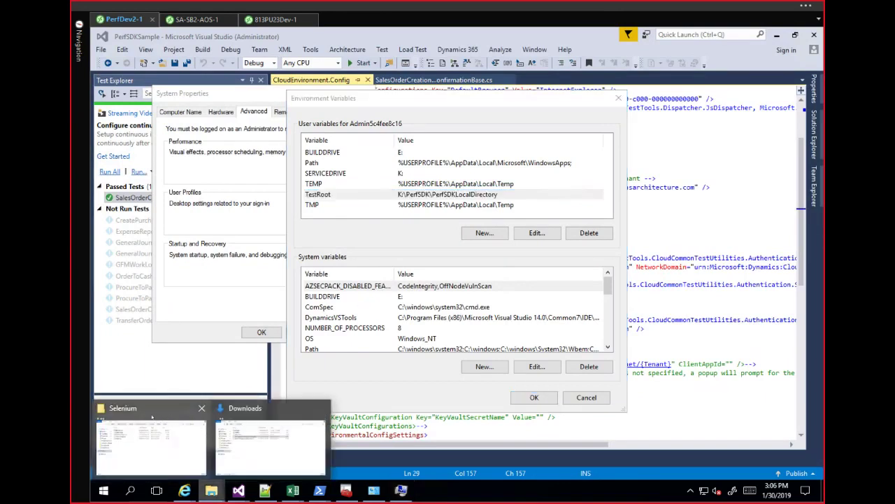
pyautogui.click(151, 420)
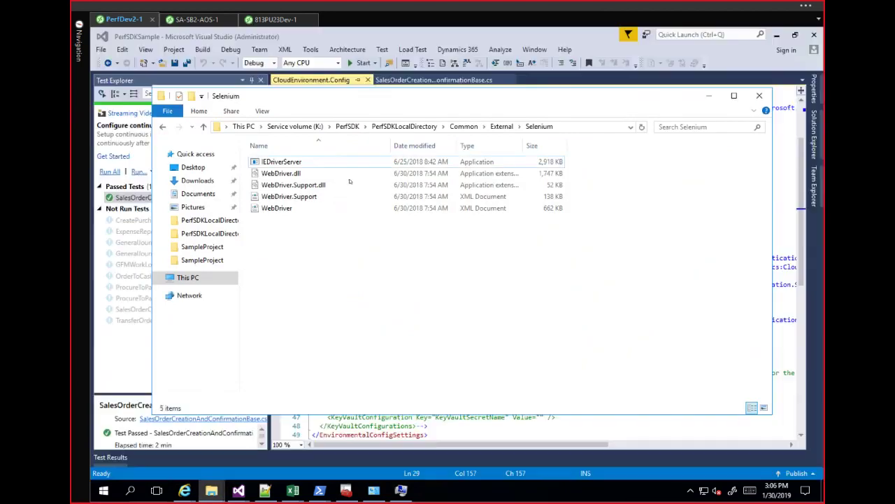
# Step: Browse PerfSDKLocalDirectory's Visual Studio Online folder to msodbcsql, then cancel Environment Variables unchanged
pyautogui.click(405, 126)
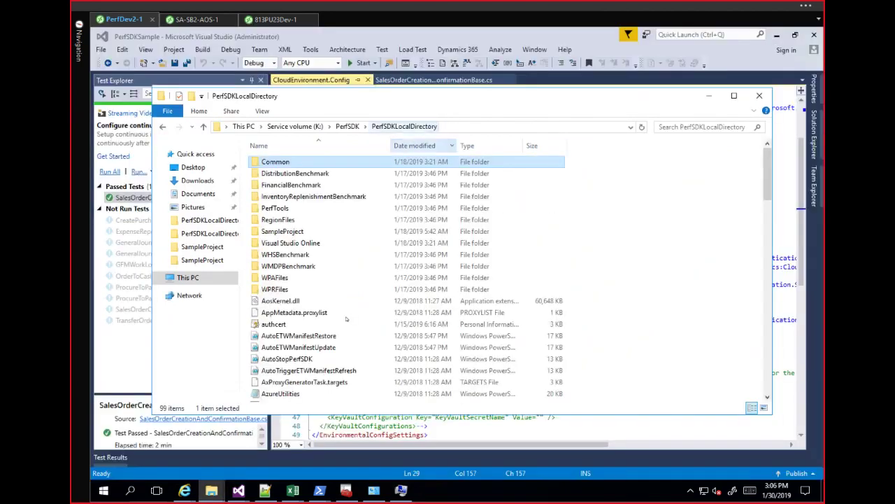
pyautogui.doubleClick(315, 245)
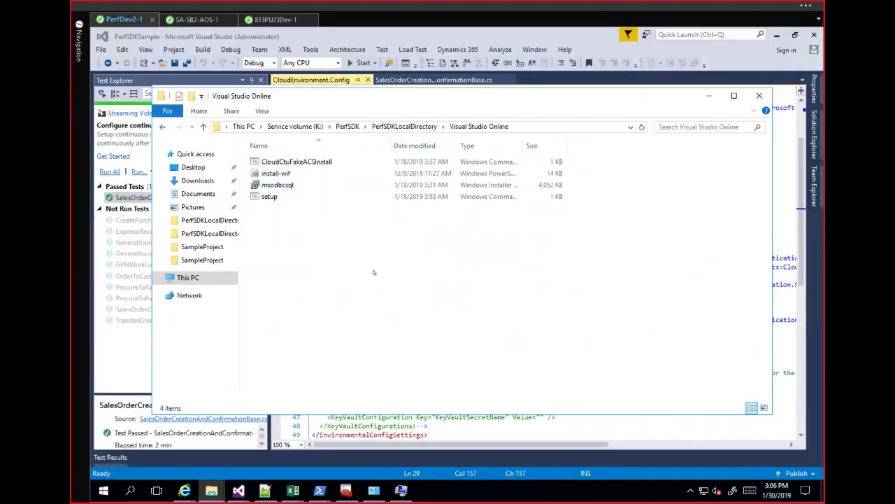
pyautogui.click(283, 186)
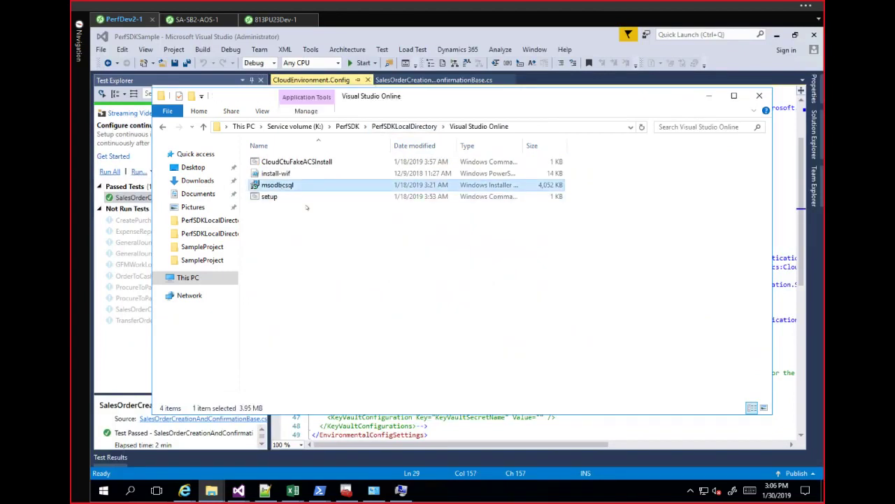
pyautogui.click(712, 102)
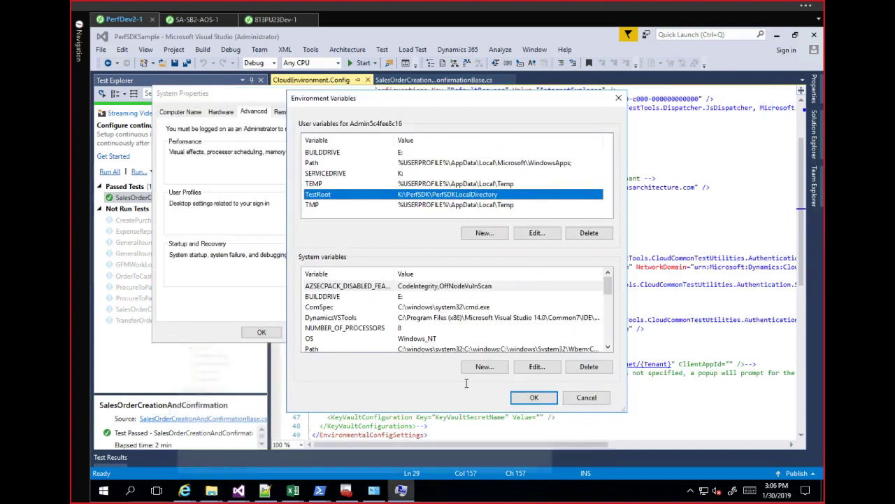
pyautogui.click(579, 398)
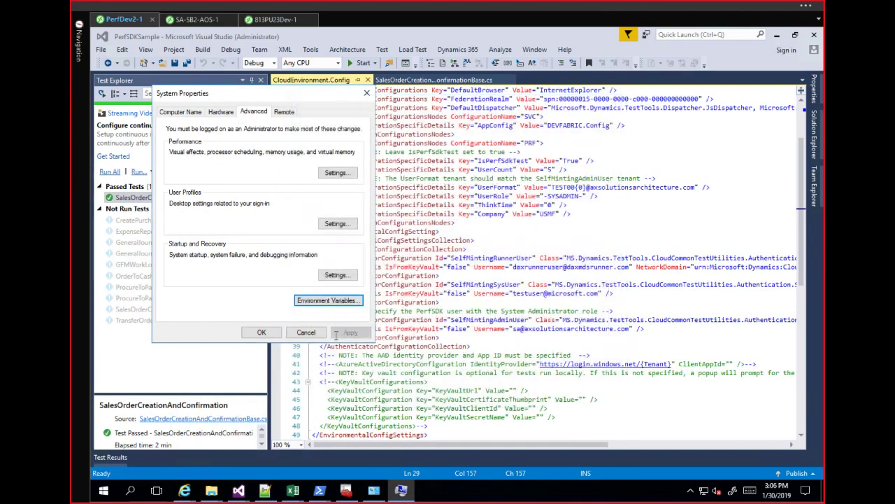
# Step: Cancel the System Properties dialog without changes
pyautogui.click(308, 335)
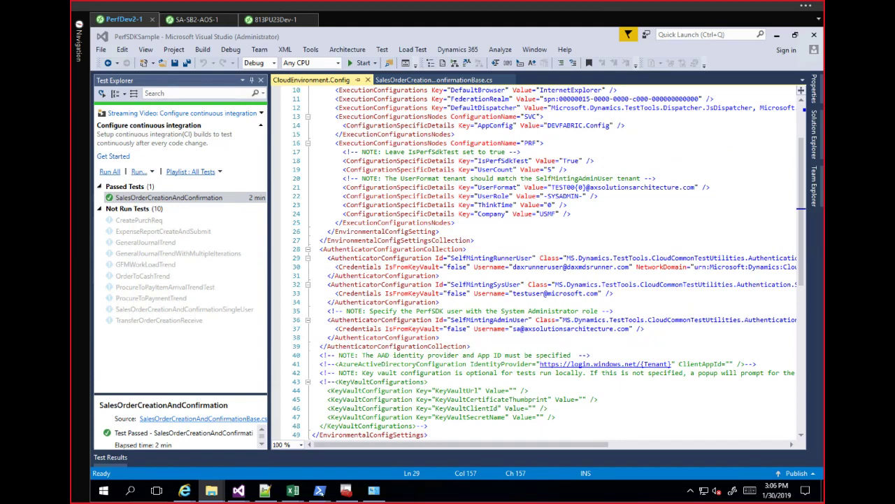
# Step: Compare the 127.0.0.1 thumbprints and makecert command, then bring up the Personal certificates console
pyautogui.moveTo(319, 490)
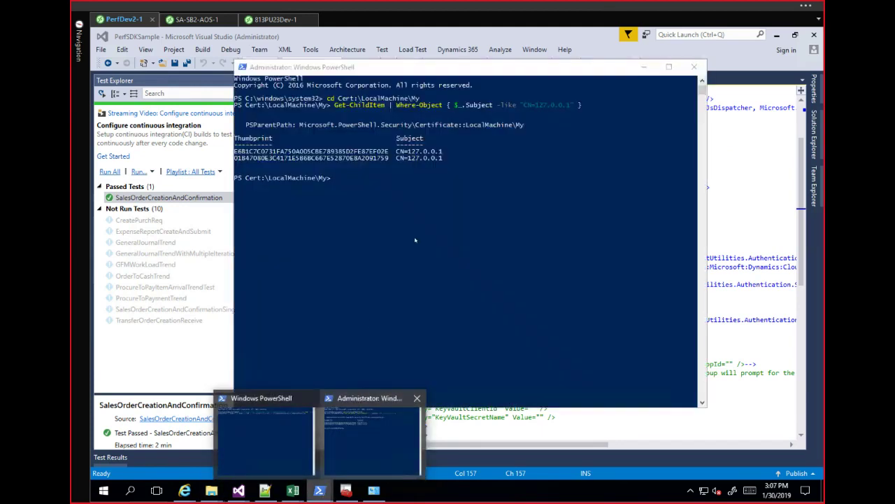
pyautogui.click(358, 398)
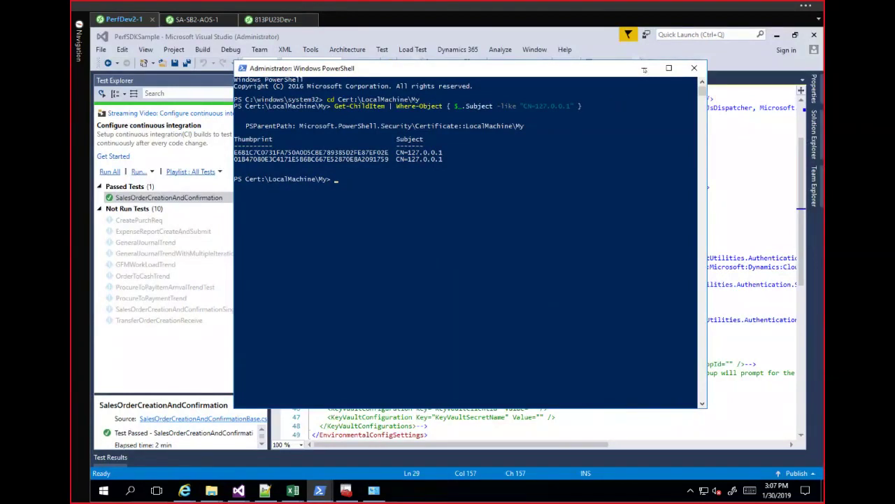
pyautogui.click(319, 490)
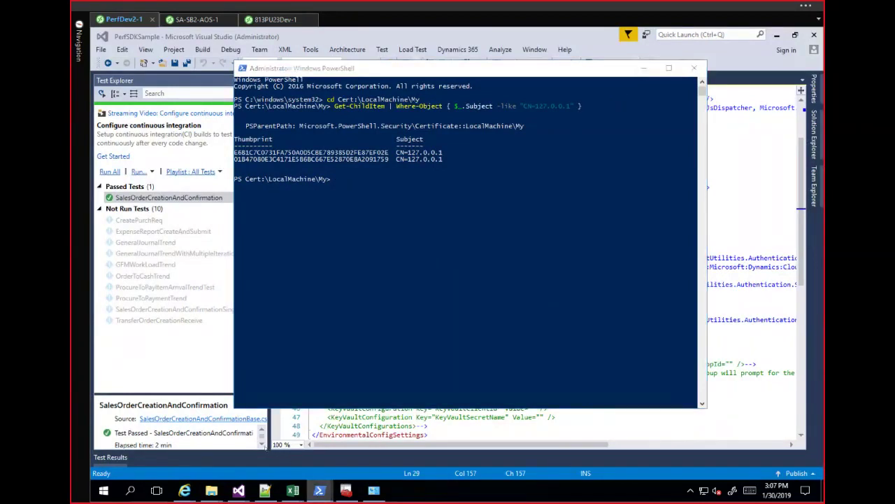
pyautogui.click(266, 434)
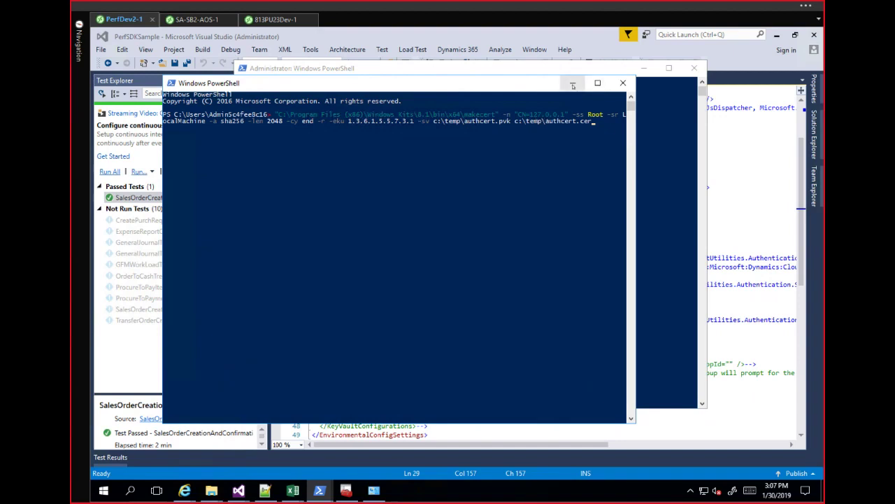
pyautogui.click(572, 84)
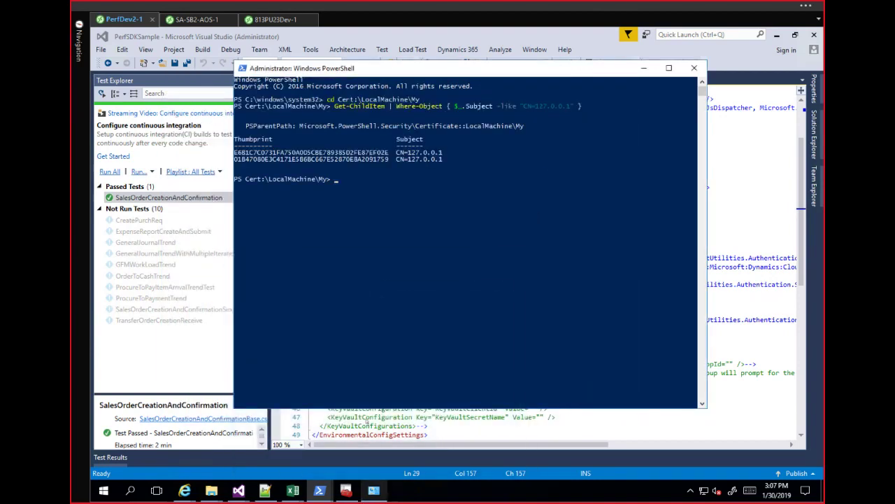
pyautogui.moveTo(346, 490)
pyautogui.click(354, 460)
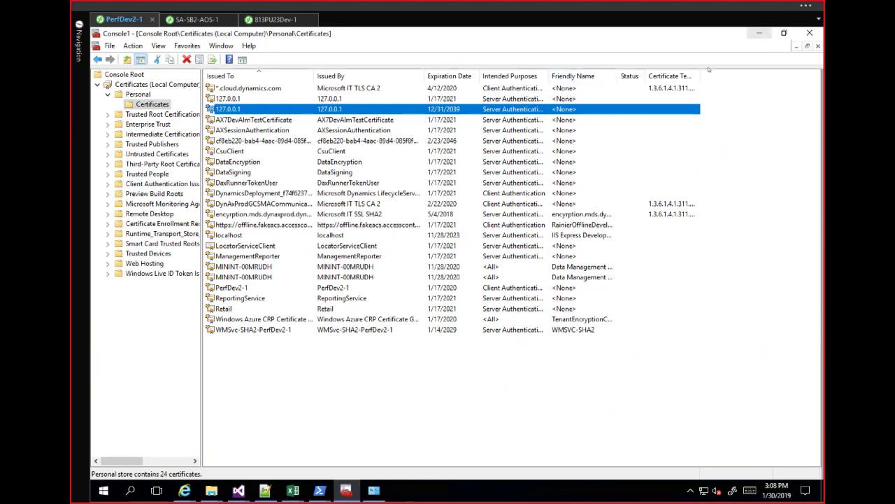
# Step: Return to the administrator PowerShell thumbprint listing and show the File Explorer windows
pyautogui.hotkey('alt', 'Tab')
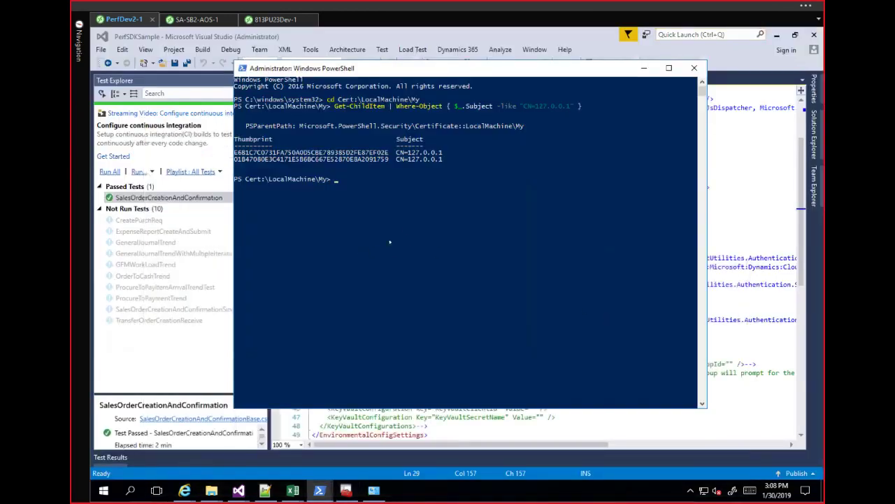
pyautogui.click(210, 493)
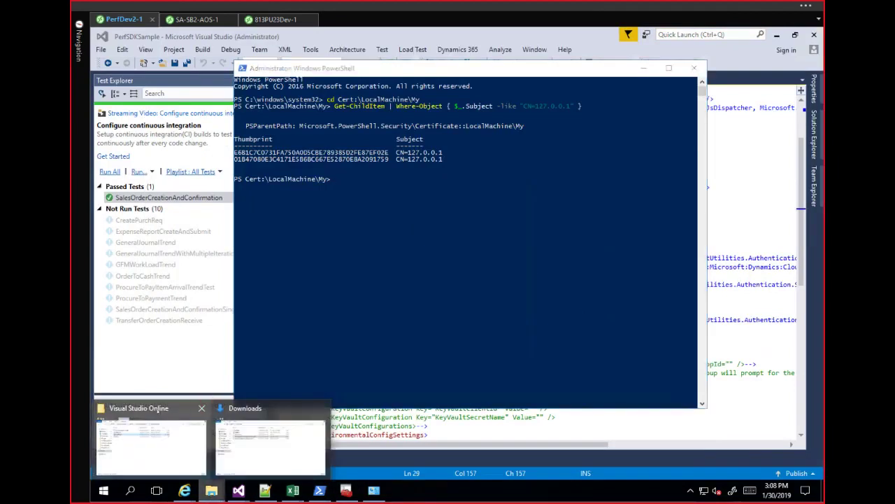
# Step: Locate authcert in PerfSDKLocalDirectory, then open Visual Studio Online's setup.cmd in Notepad++
pyautogui.click(140, 408)
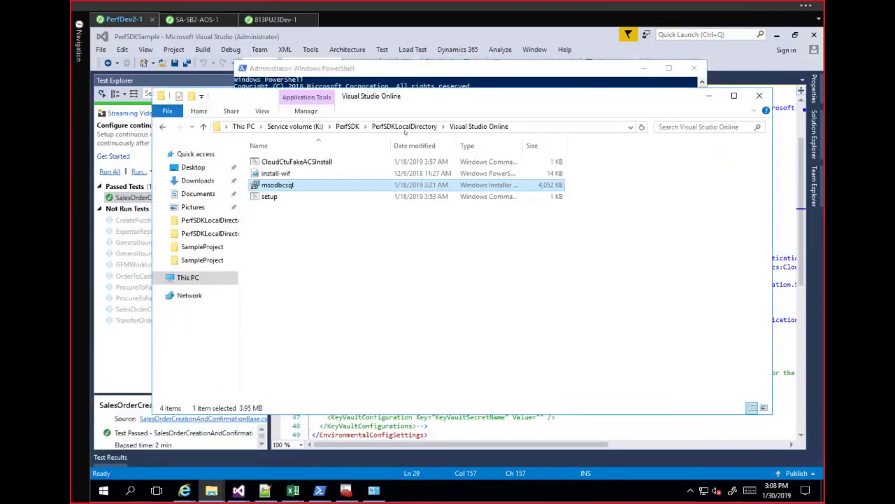
pyautogui.click(416, 127)
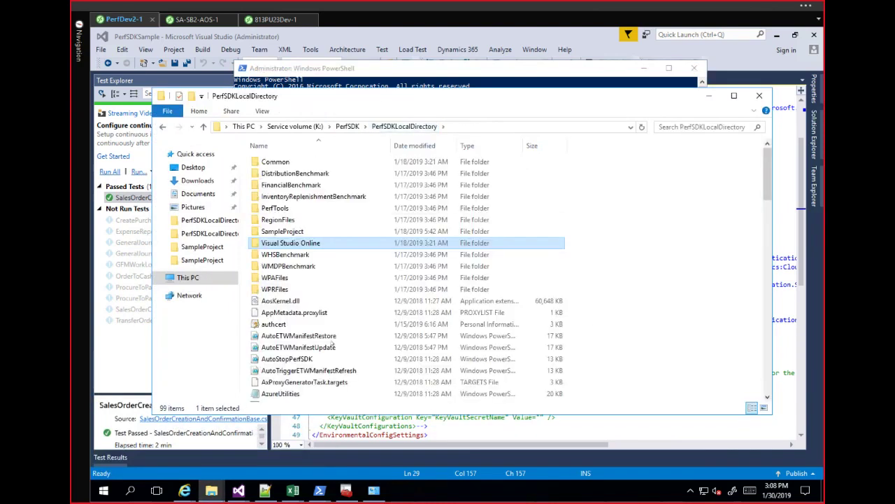
pyautogui.click(274, 324)
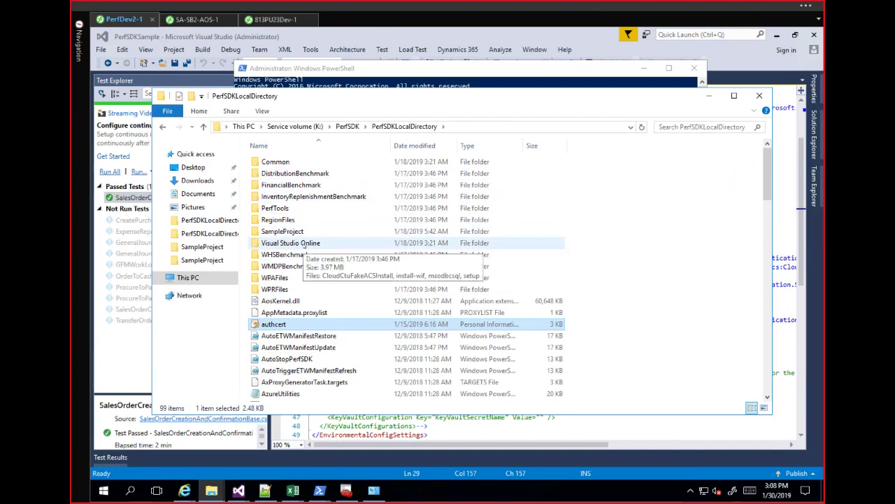
pyautogui.doubleClick(303, 245)
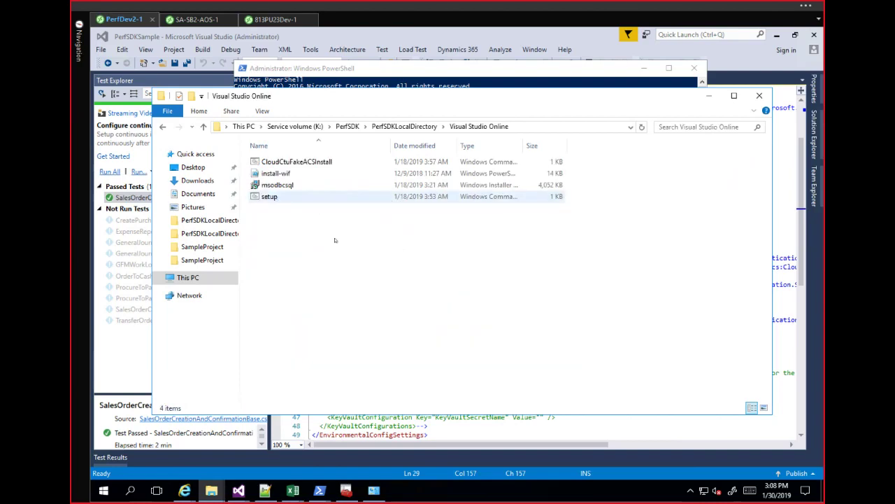
pyautogui.click(266, 490)
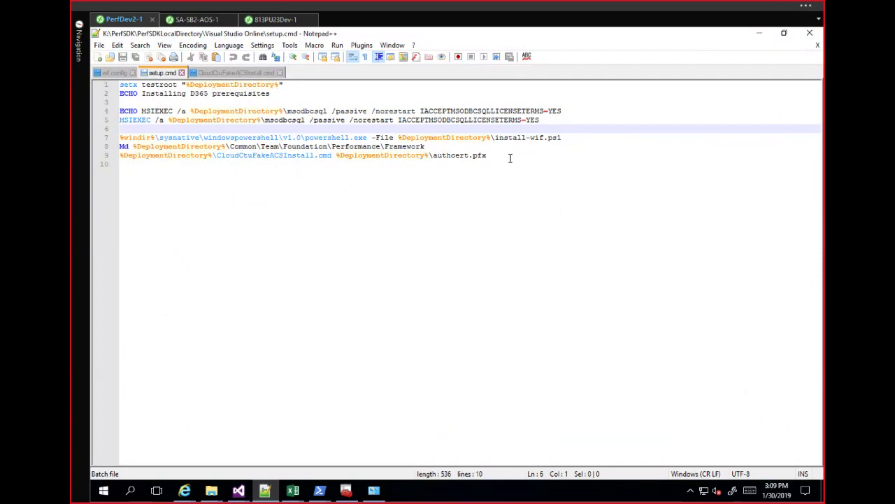
# Step: Review setup.cmd and CloudCtuFakeACSInstall.cmd's line 4 certificate import, then minimize Notepad++
pyautogui.moveTo(510, 158); pyautogui.dragTo(109, 83)
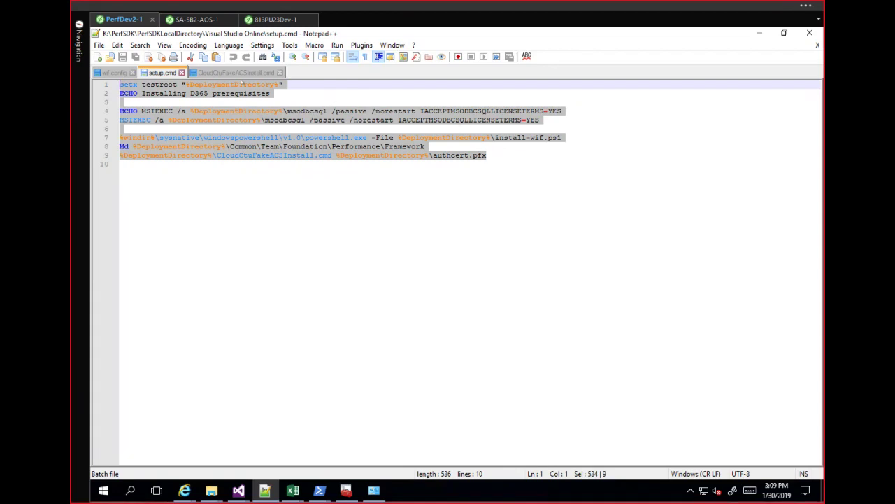
pyautogui.click(226, 73)
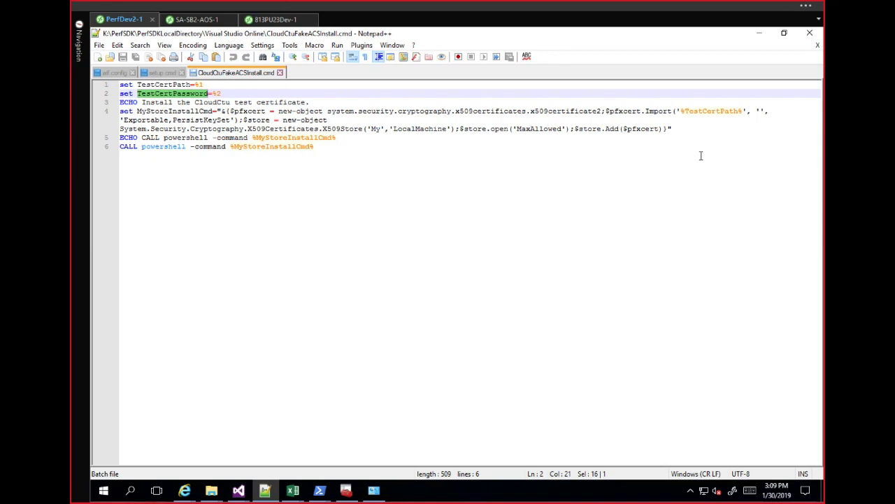
pyautogui.click(761, 110)
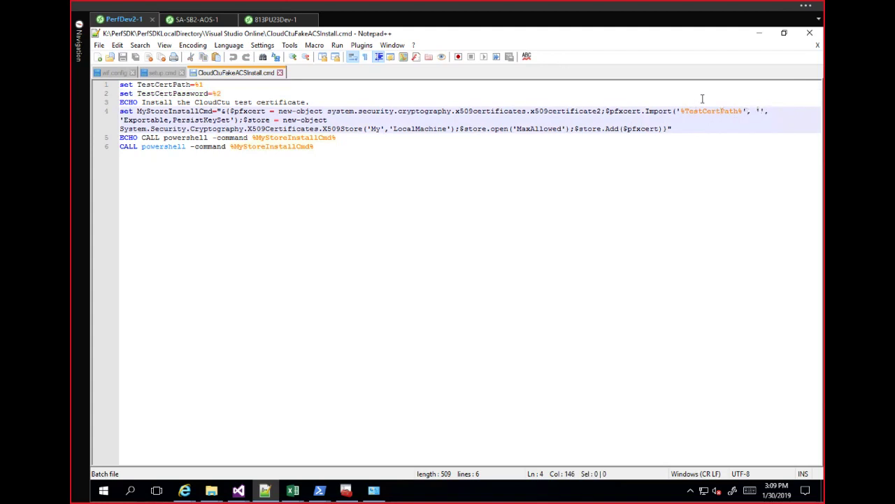
pyautogui.click(760, 36)
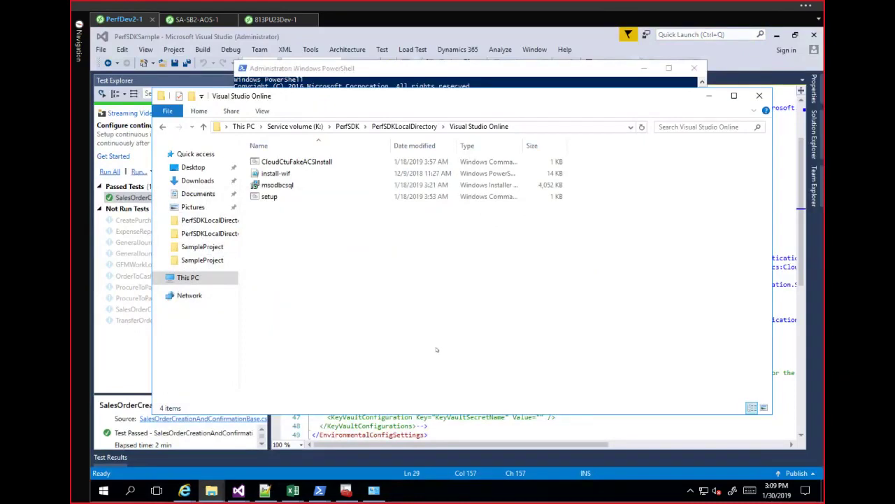
# Step: Confirm Visual Studio's test Default Processor Architecture is set to X64
pyautogui.click(597, 42)
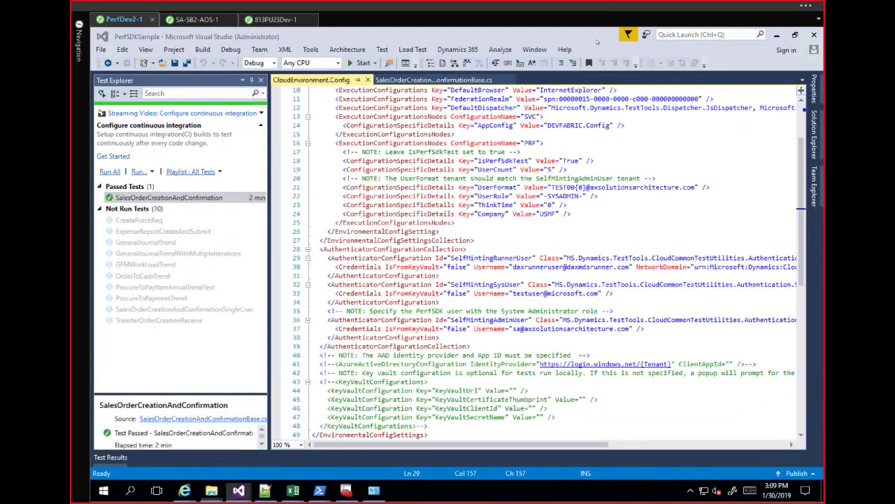
pyautogui.click(383, 50)
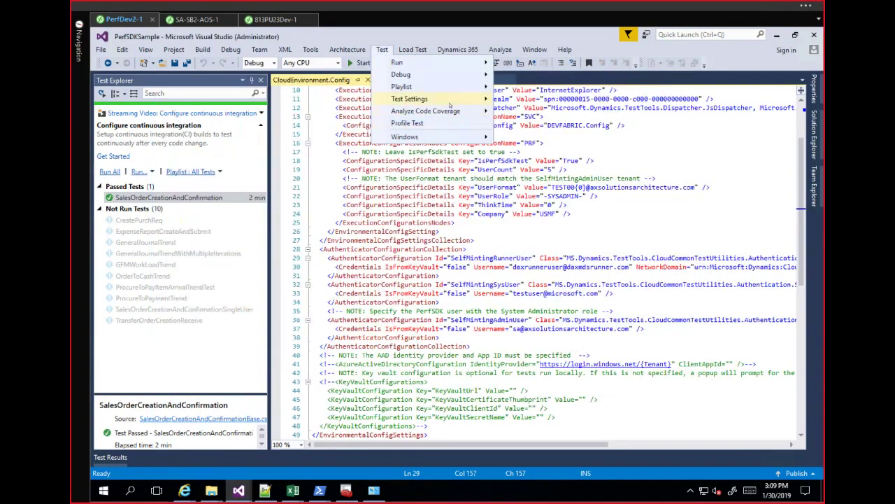
pyautogui.moveTo(450, 105)
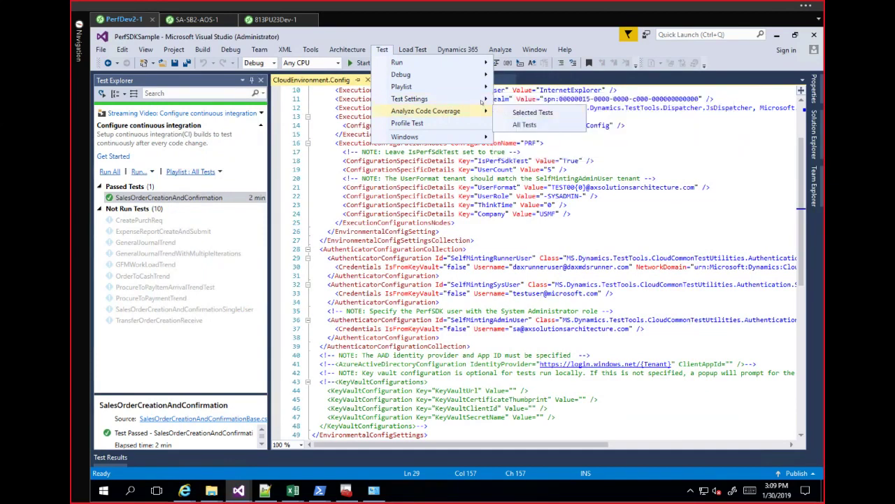
pyautogui.moveTo(483, 102)
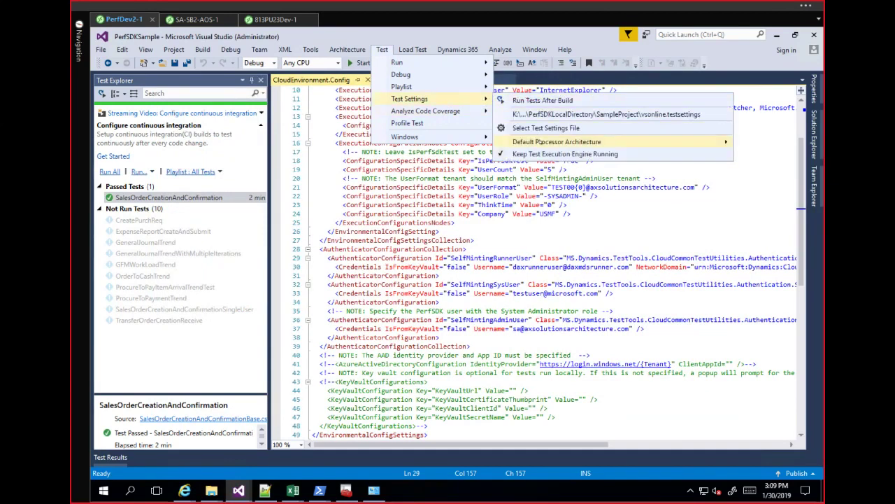
pyautogui.moveTo(540, 142)
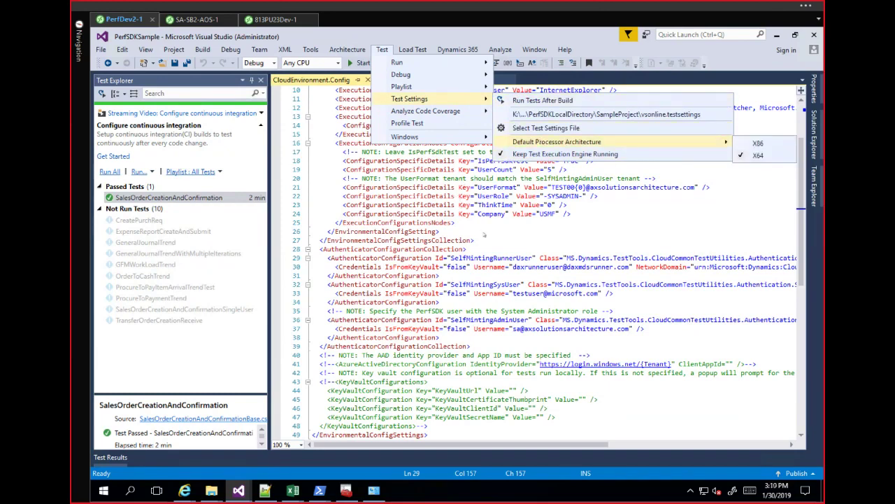
pyautogui.click(584, 224)
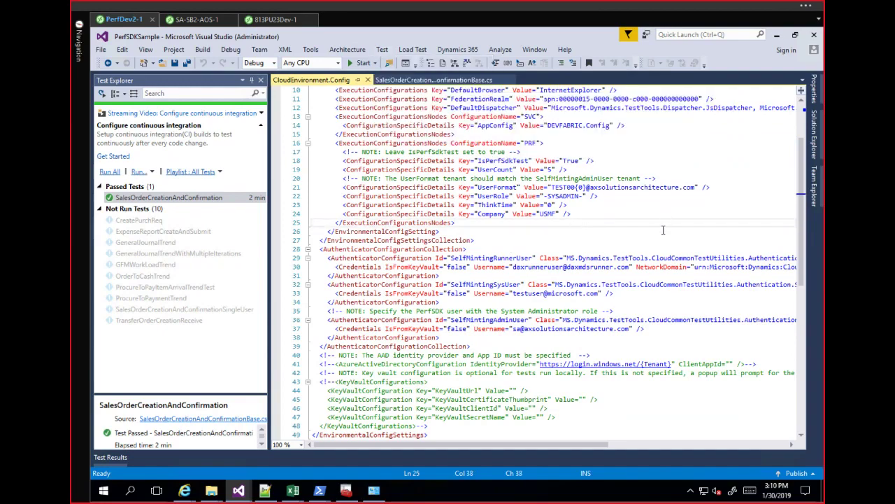
# Step: Inspect the HostName and SoapHostName entries on lines 6-7 of CloudEnvironment.Config
pyautogui.scroll(3, 664, 231)
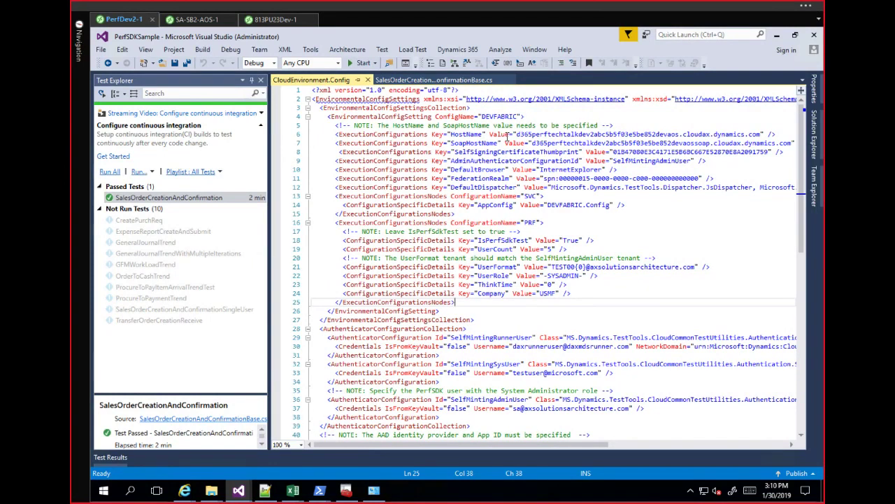
pyautogui.doubleClick(467, 134)
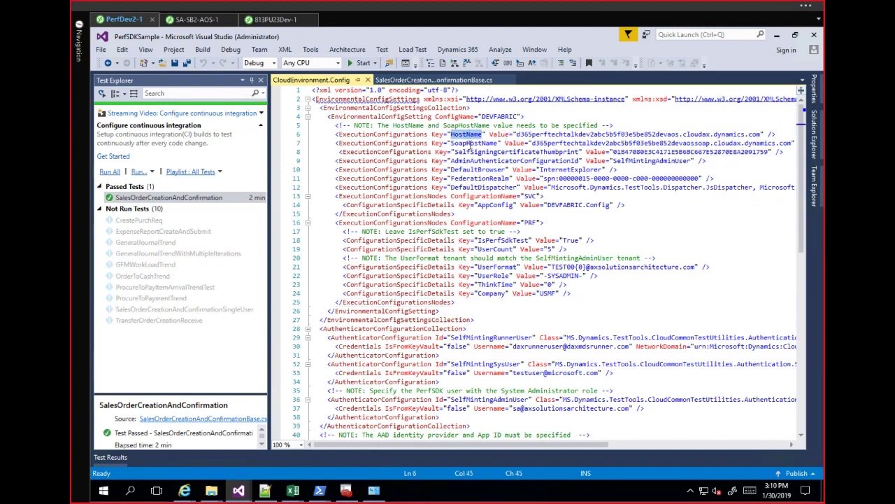
pyautogui.click(470, 144)
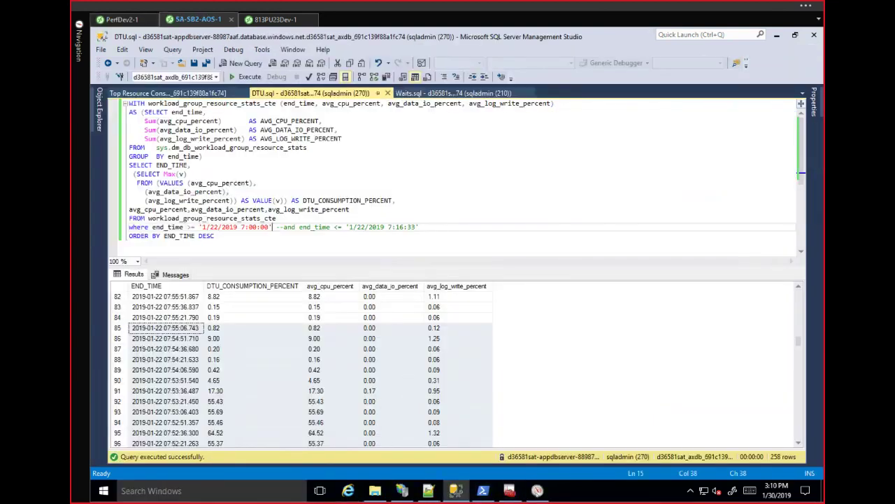
# Step: Bring up IIS Manager's AOSService Site Bindings dialog
pyautogui.click(404, 494)
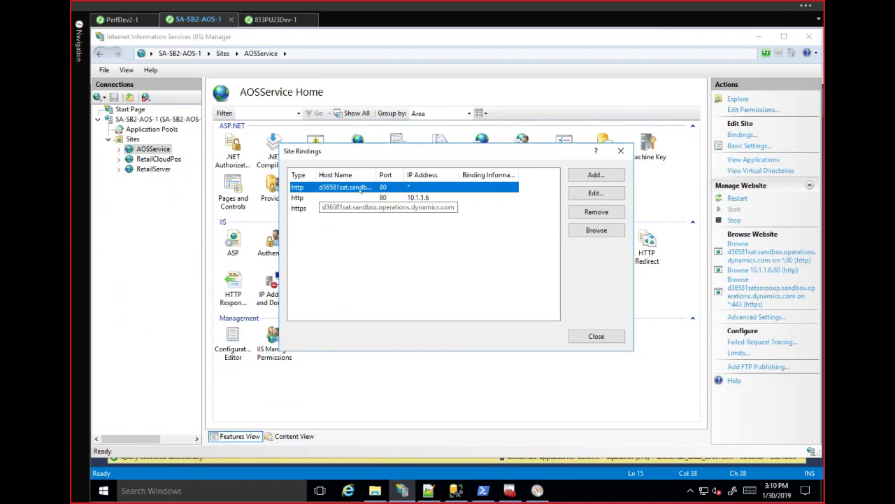
# Step: Inspect the http binding and the port 443 https binding's SSL certificate, leaving both unchanged
pyautogui.click(595, 193)
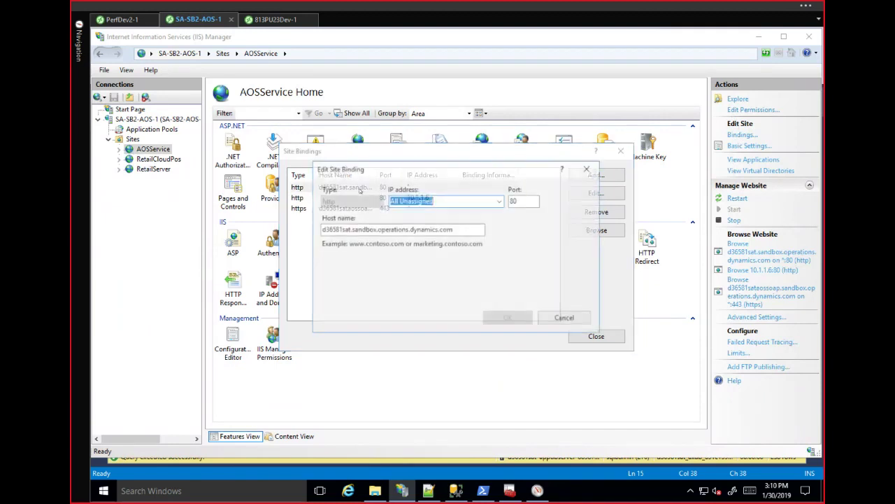
pyautogui.click(575, 322)
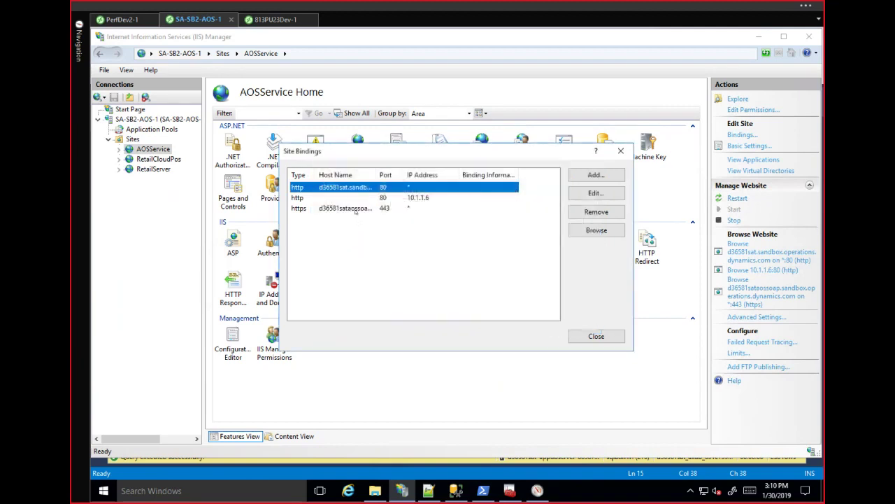
pyautogui.doubleClick(355, 208)
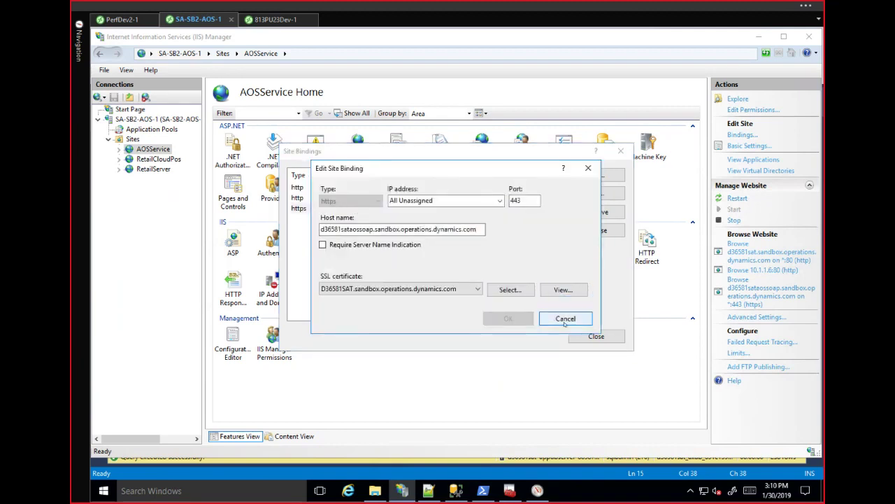
pyautogui.press('Escape')
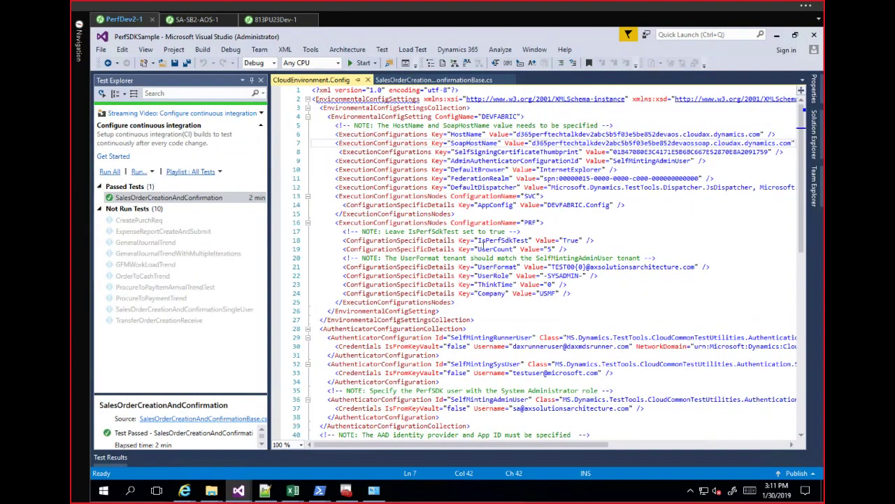
pyautogui.doubleClick(494, 248)
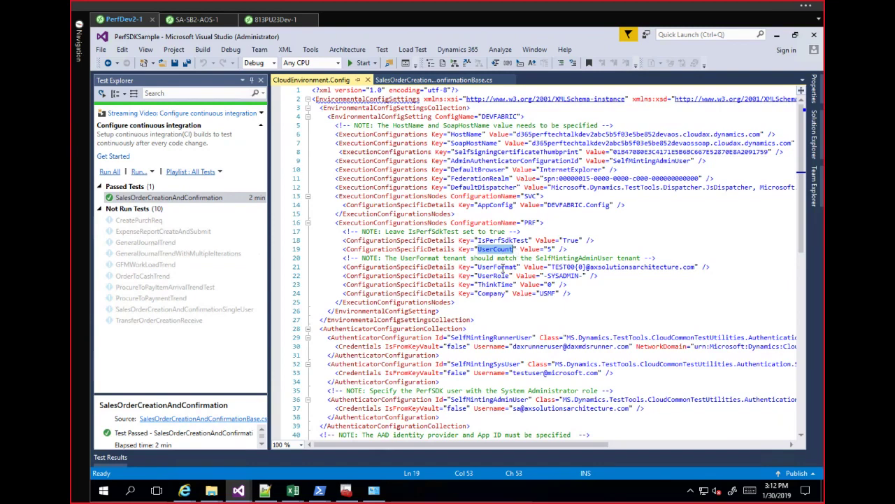
pyautogui.doubleClick(504, 268)
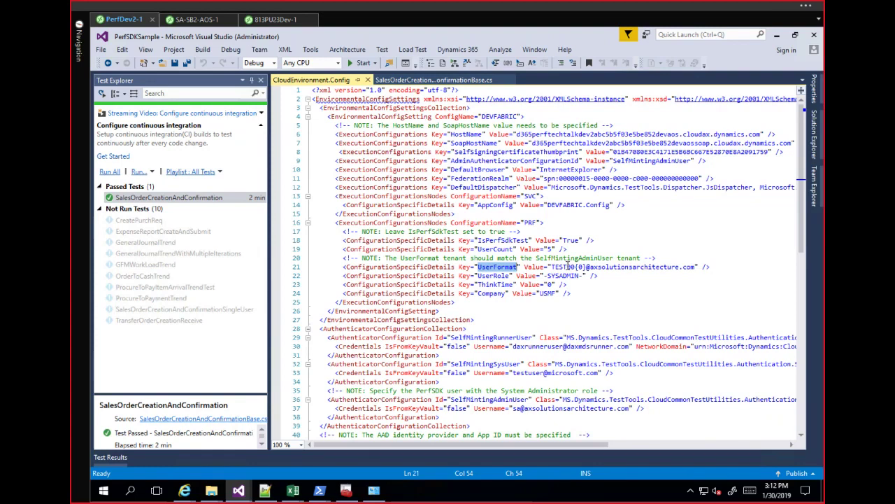
pyautogui.moveTo(552, 266); pyautogui.dragTo(699, 268)
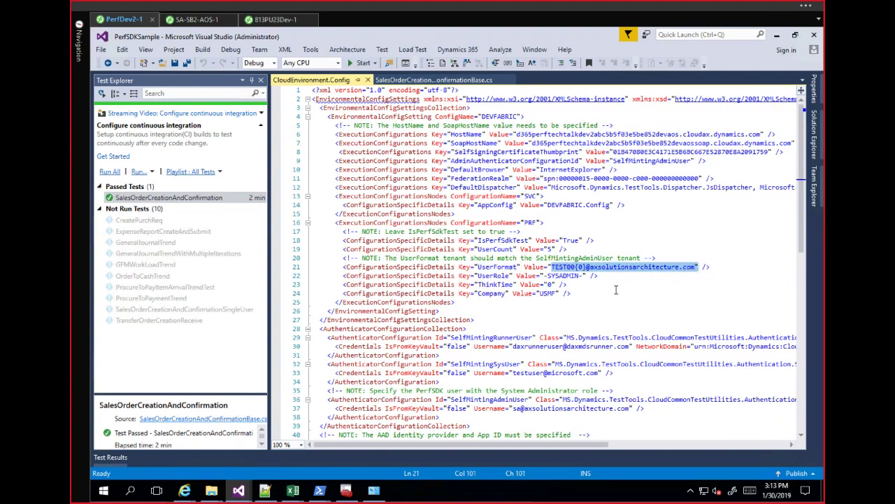
pyautogui.scroll(-3, 617, 289)
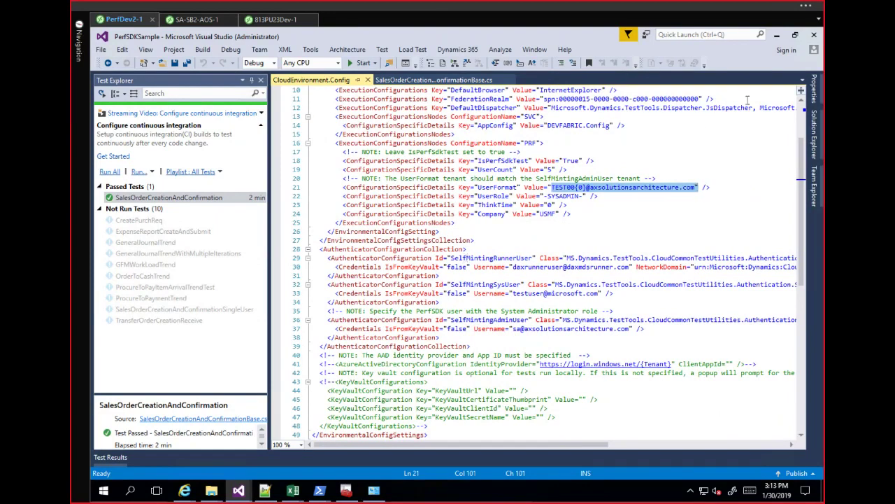
# Step: Open vsonline.testsettings from Solution Items of the PerfSDKSample solution
pyautogui.click(820, 140)
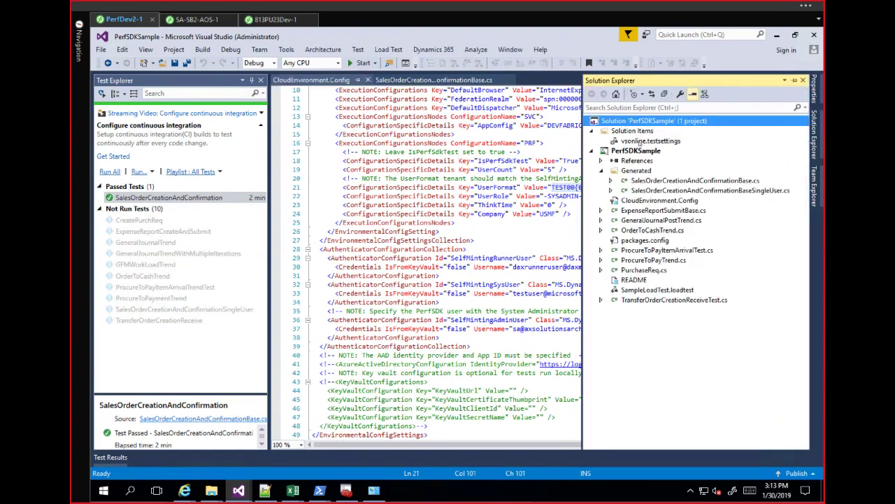
pyautogui.rightClick(640, 143)
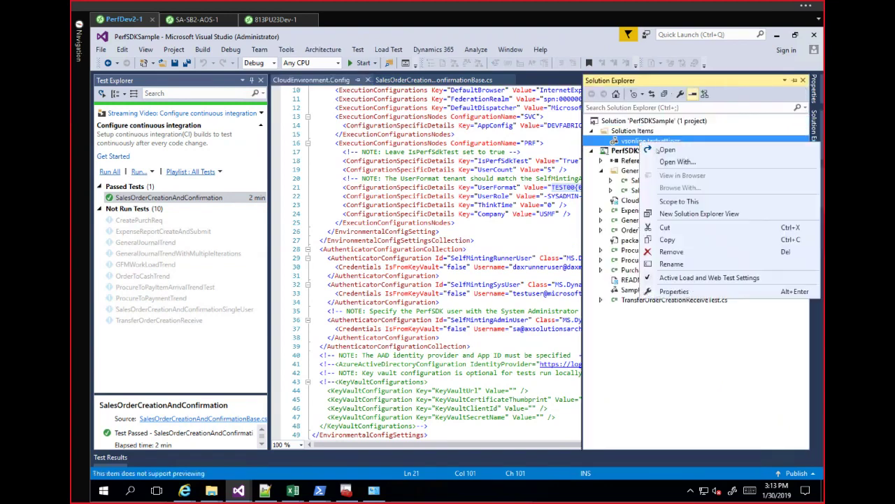
pyautogui.press('Escape')
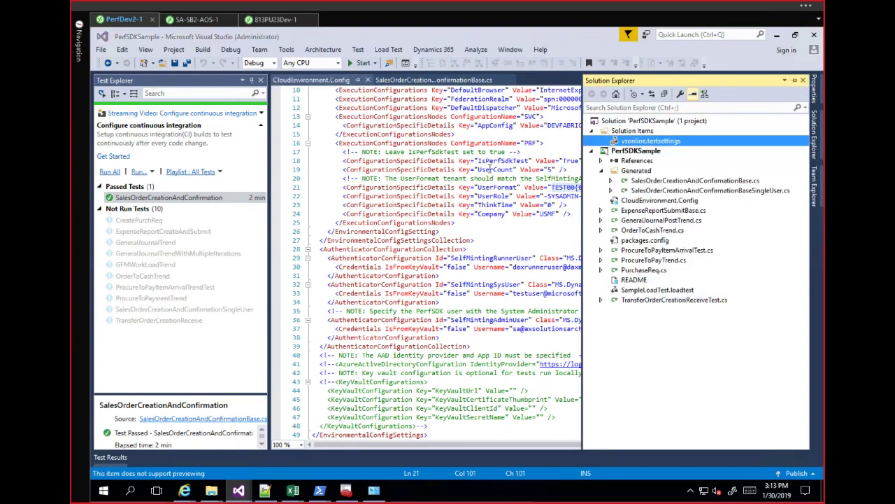
pyautogui.press('Return')
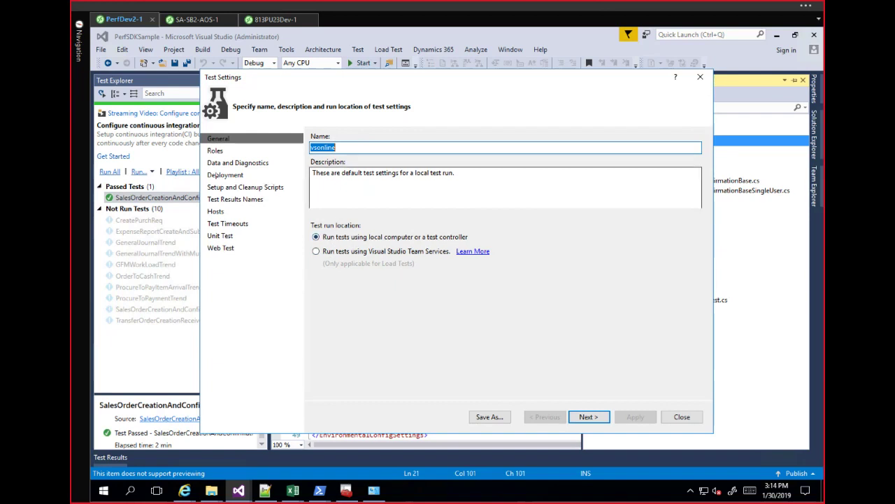
# Step: Review the Deployment file list and 64-bit Hosts options, then the Setup and Cleanup Scripts page
pyautogui.click(213, 177)
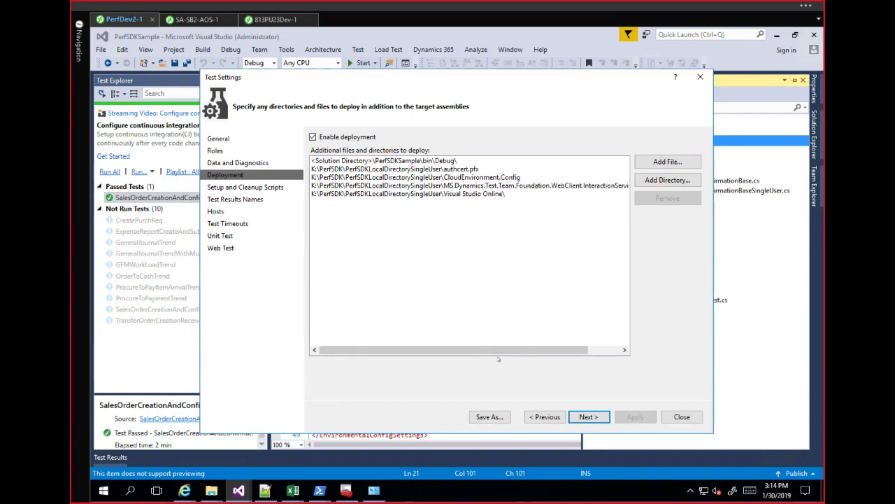
pyautogui.click(598, 357)
pyautogui.hscroll(-3, 455, 338)
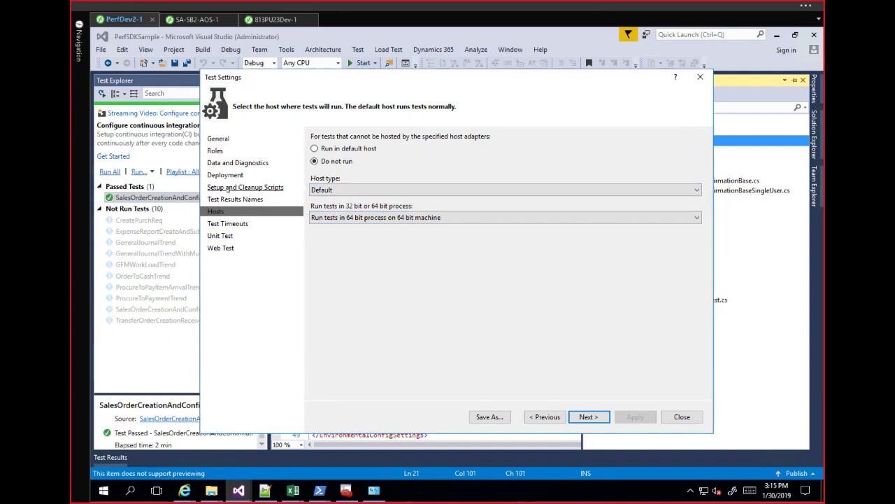
pyautogui.click(227, 189)
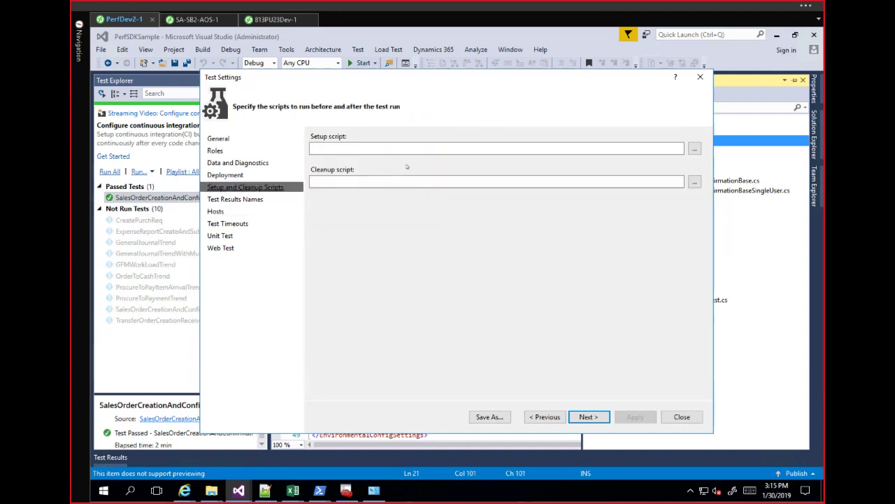
# Step: Find the setup script in the Visual Studio Online folder, then close Test Settings
pyautogui.click(325, 150)
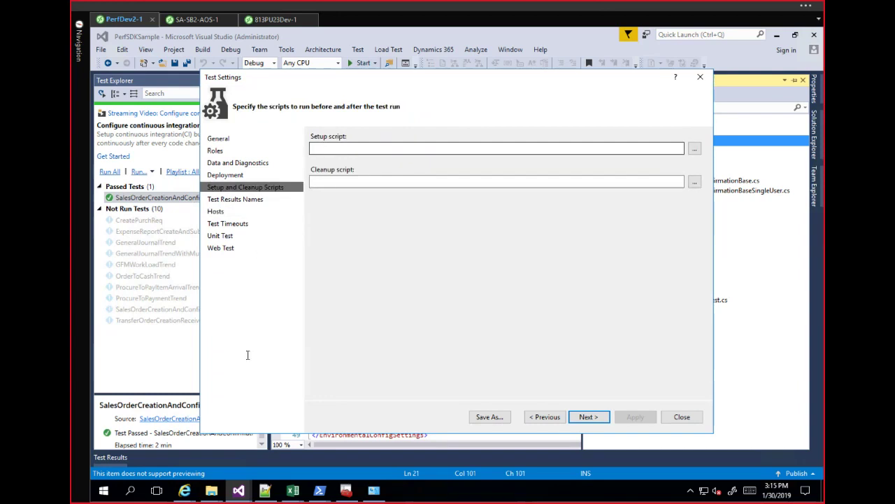
pyautogui.moveTo(219, 490)
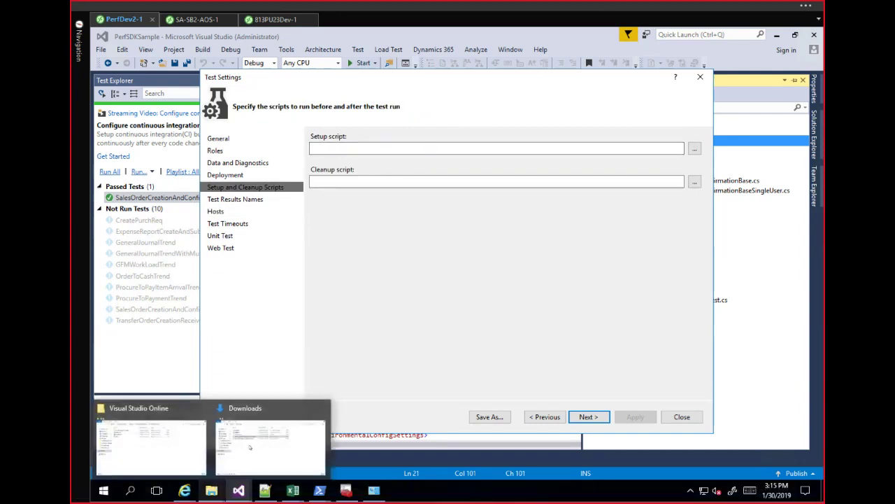
pyautogui.click(151, 437)
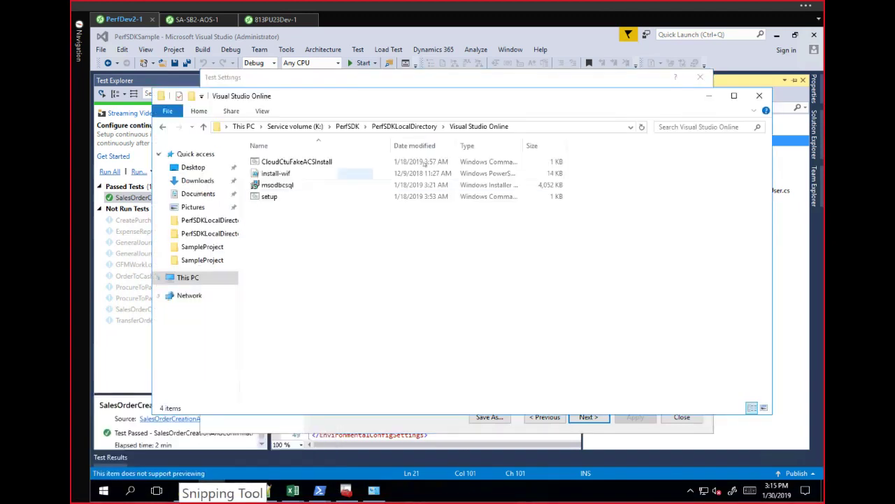
pyautogui.click(268, 198)
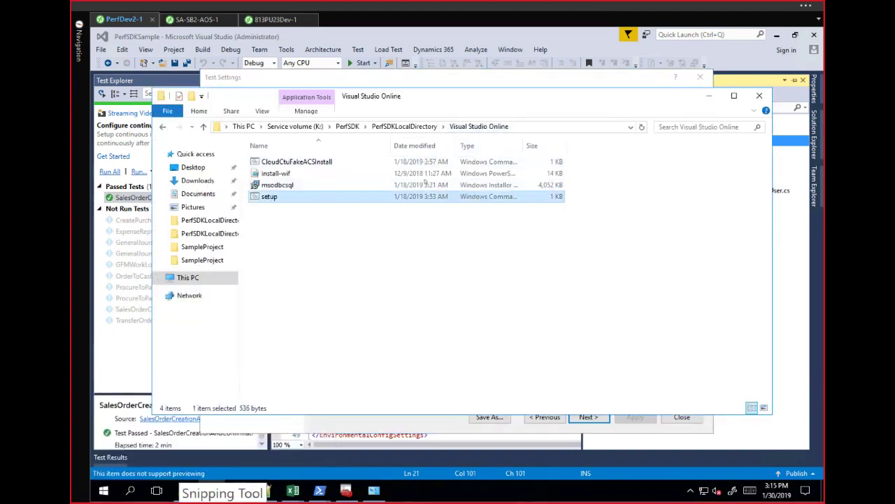
pyautogui.click(709, 96)
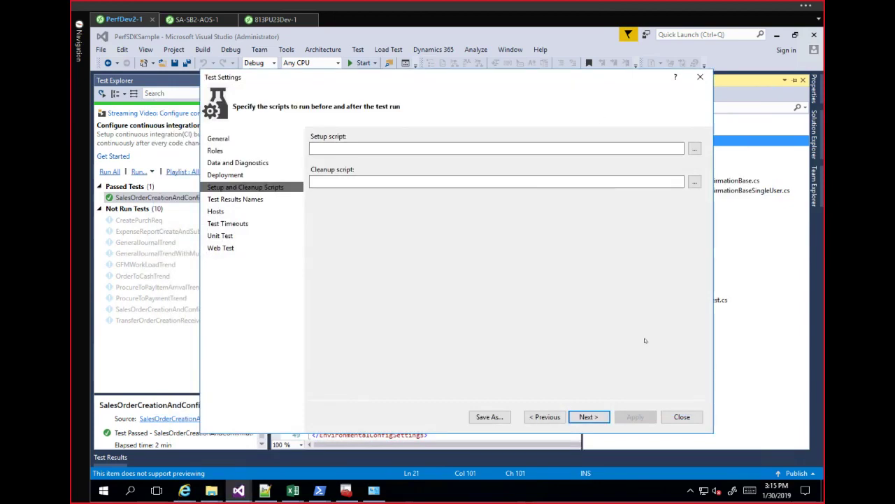
pyautogui.click(679, 416)
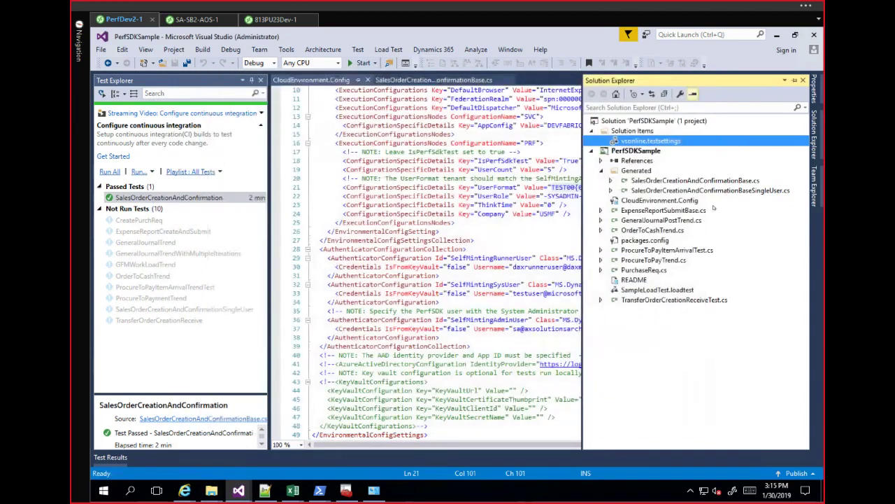
# Step: Open SampleLoadTest.loadtest and inspect the PerfTechTalkSingleUser scenario's Test Mix
pyautogui.click(649, 291)
pyautogui.rightClick(649, 293)
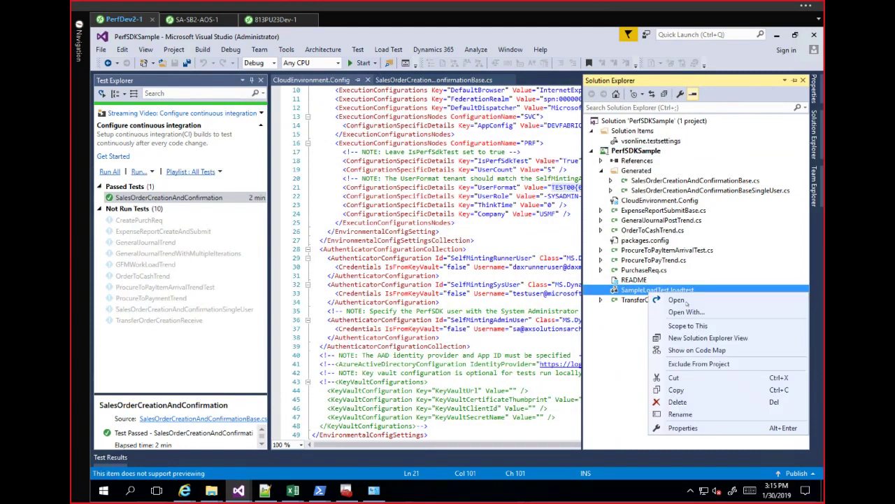
pyautogui.click(686, 301)
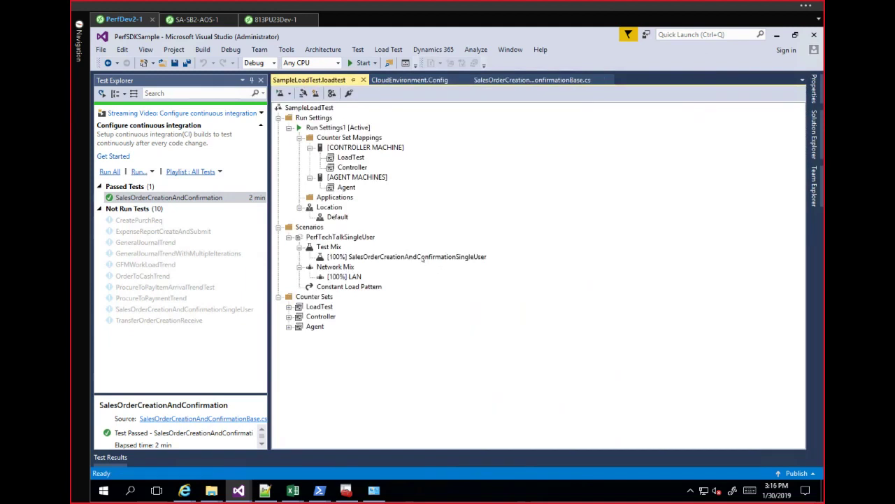
pyautogui.rightClick(331, 251)
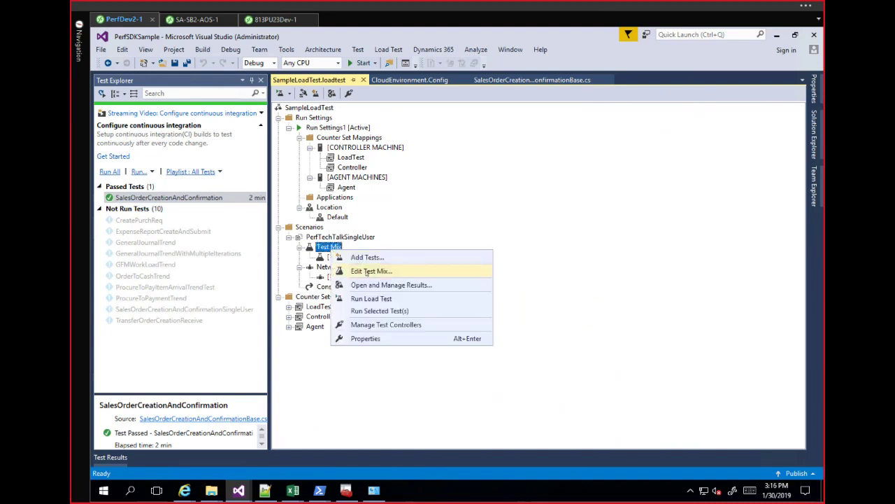
pyautogui.click(366, 272)
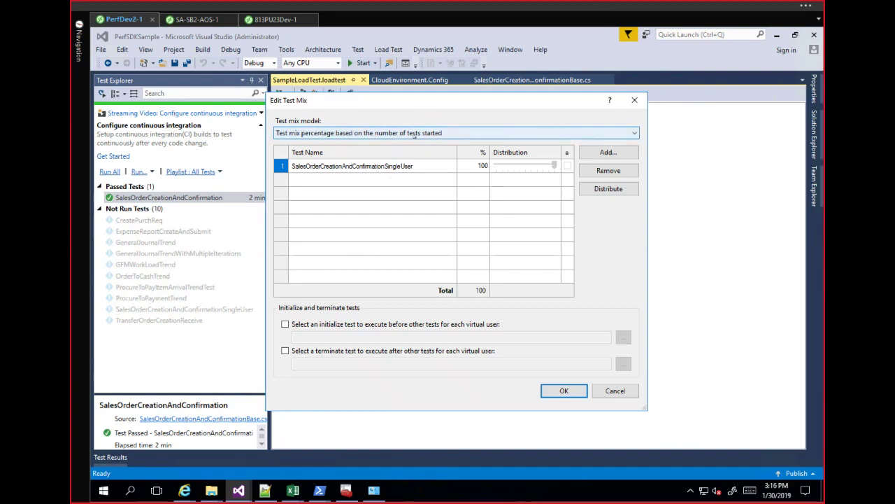
pyautogui.click(409, 136)
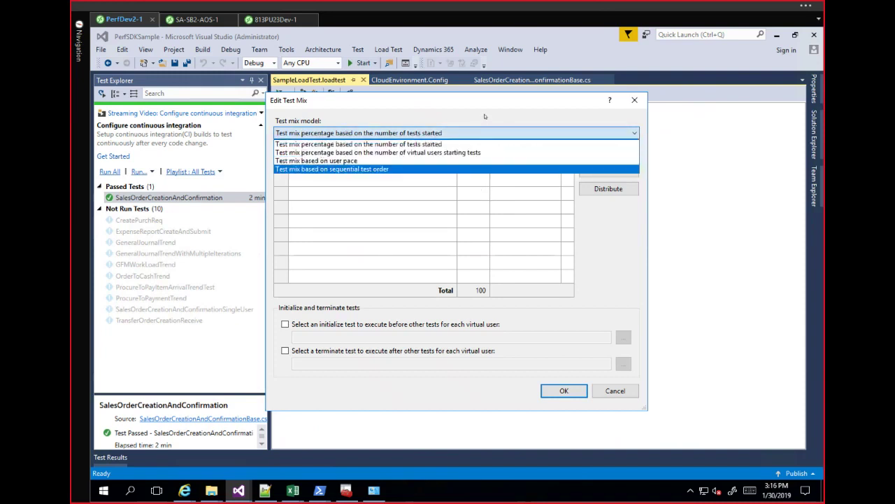
pyautogui.click(486, 144)
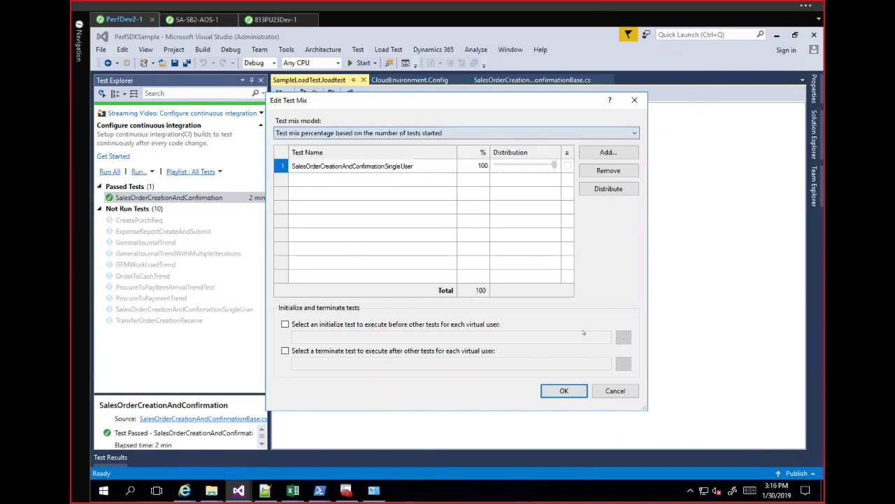
pyautogui.click(605, 392)
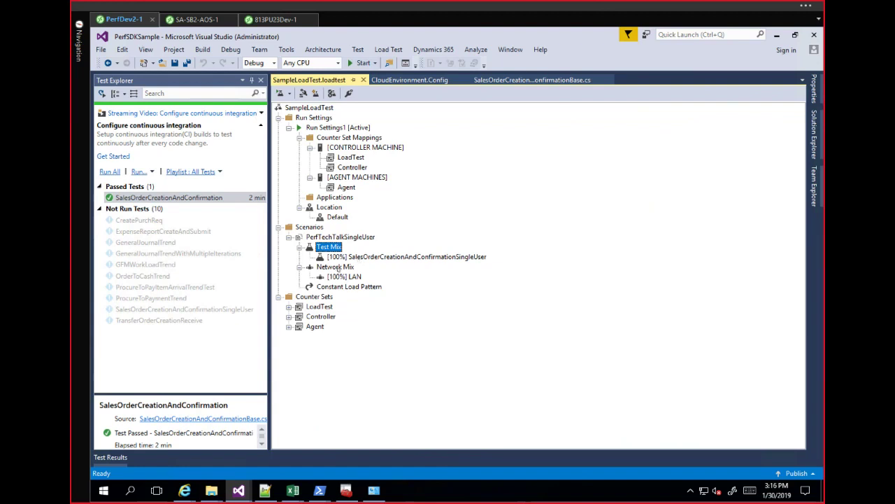
pyautogui.click(338, 268)
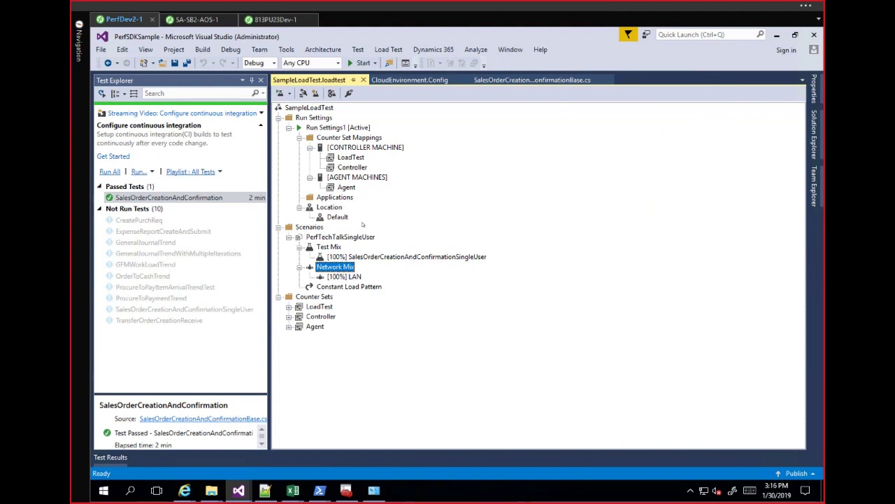
pyautogui.click(340, 129)
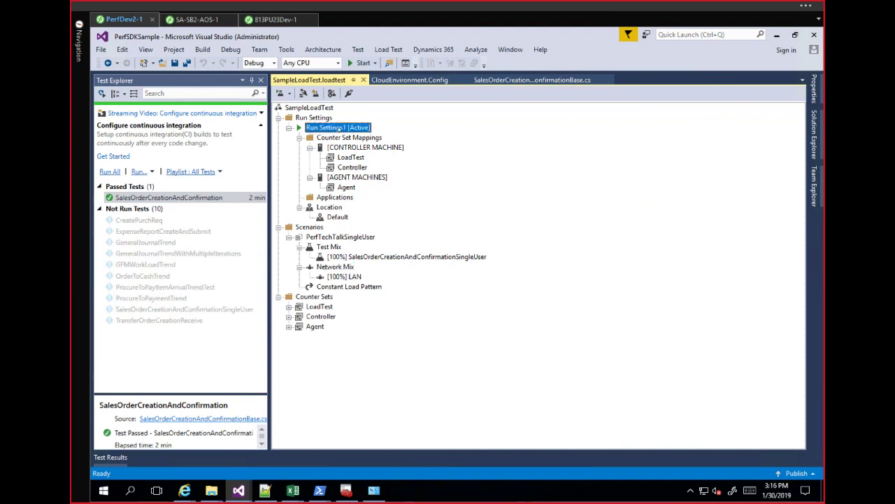
# Step: Review the properties of Run Settings1 in the load test
pyautogui.rightClick(340, 129)
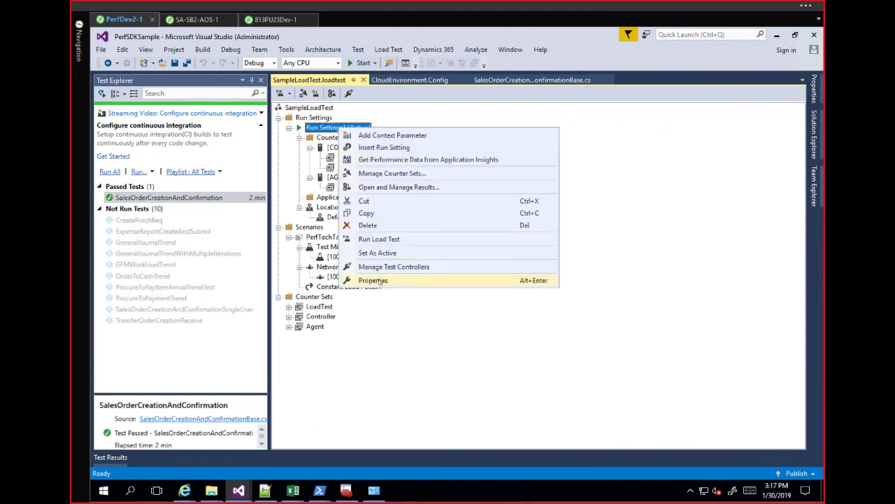
pyautogui.press('Return')
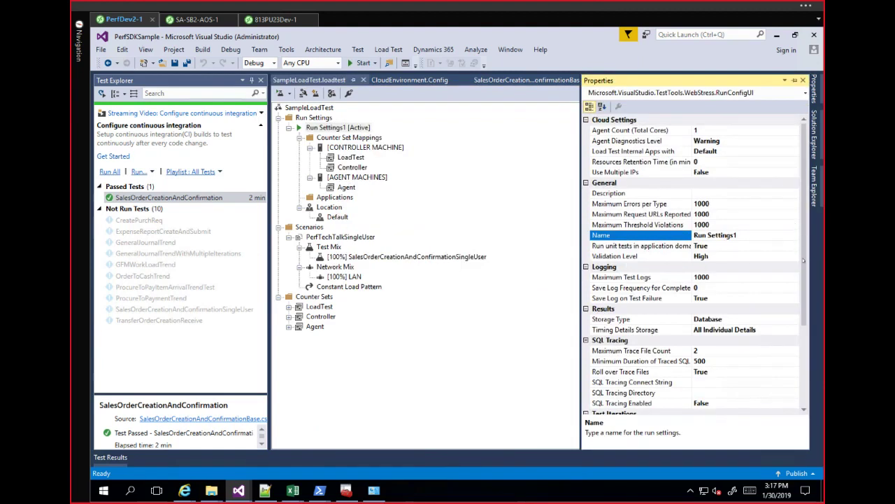
pyautogui.moveTo(803, 260); pyautogui.dragTo(803, 344)
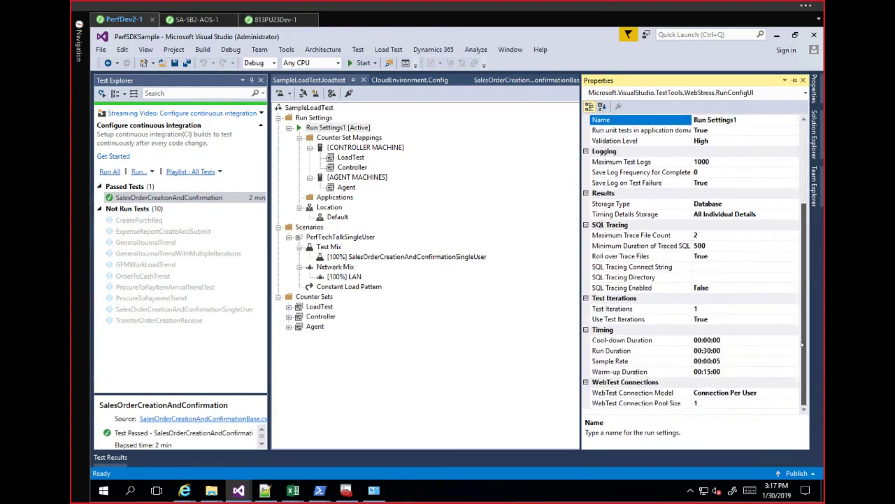
pyautogui.moveTo(803, 344)
pyautogui.mouseDown()
pyautogui.moveTo(803, 294)
pyautogui.moveTo(804, 360)
pyautogui.mouseUp()
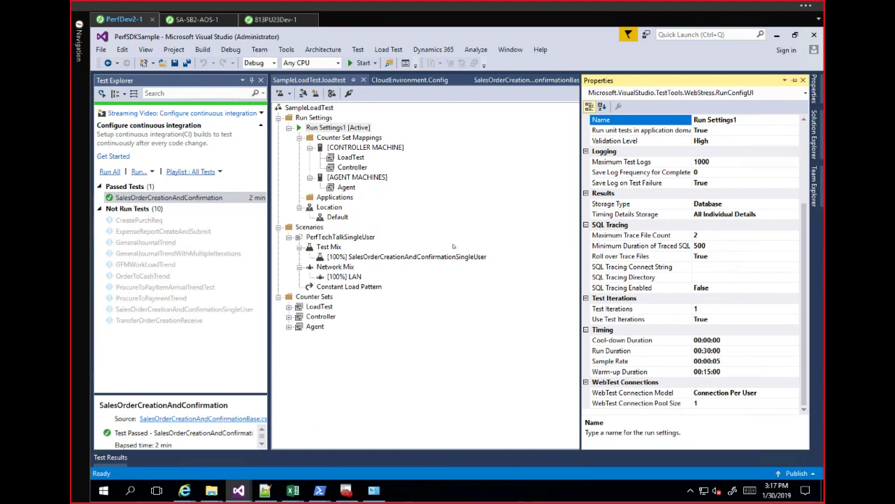
pyautogui.click(417, 184)
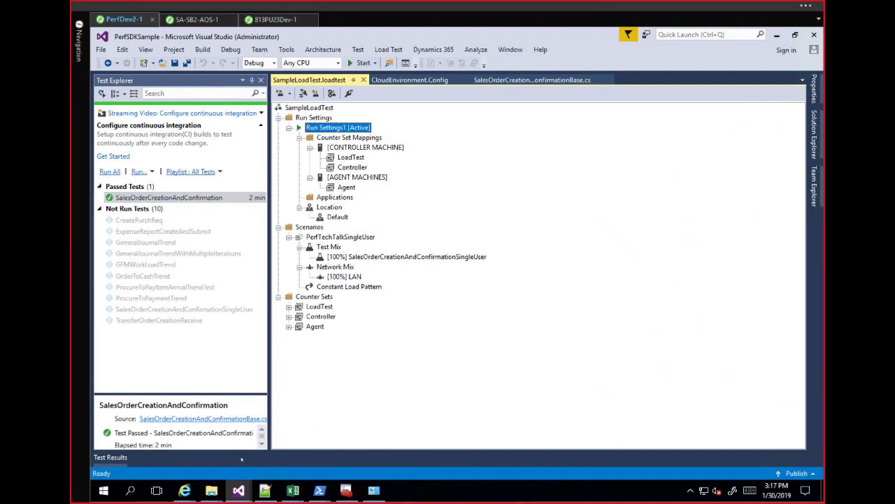
# Step: Switch to the other PerfSDKSample window with the 50/50 multi-user load test
pyautogui.click(239, 490)
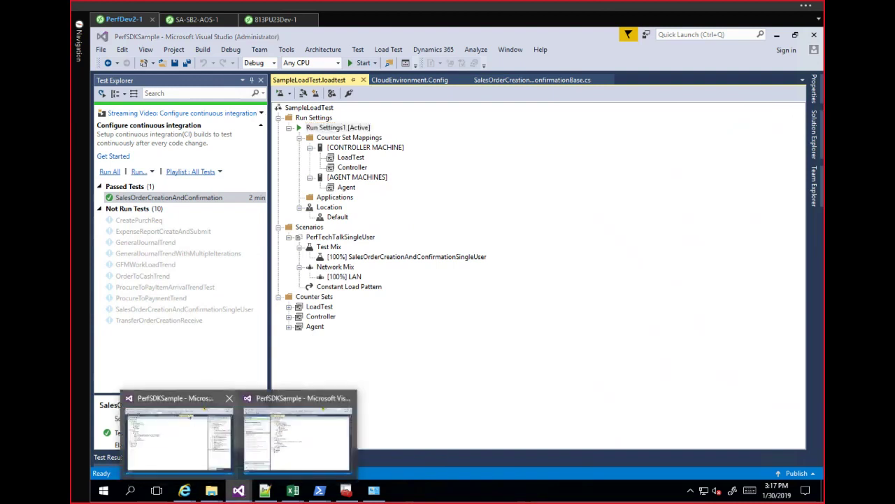
pyautogui.click(186, 404)
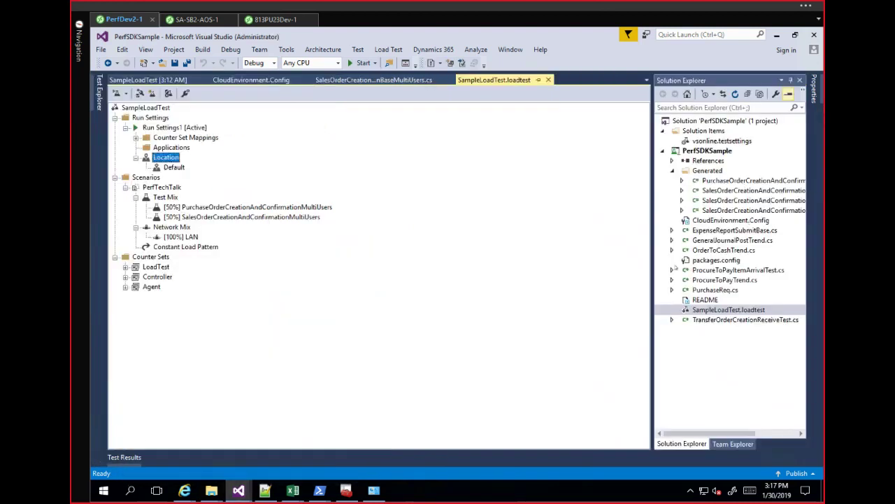
pyautogui.moveTo(768, 434); pyautogui.dragTo(789, 434)
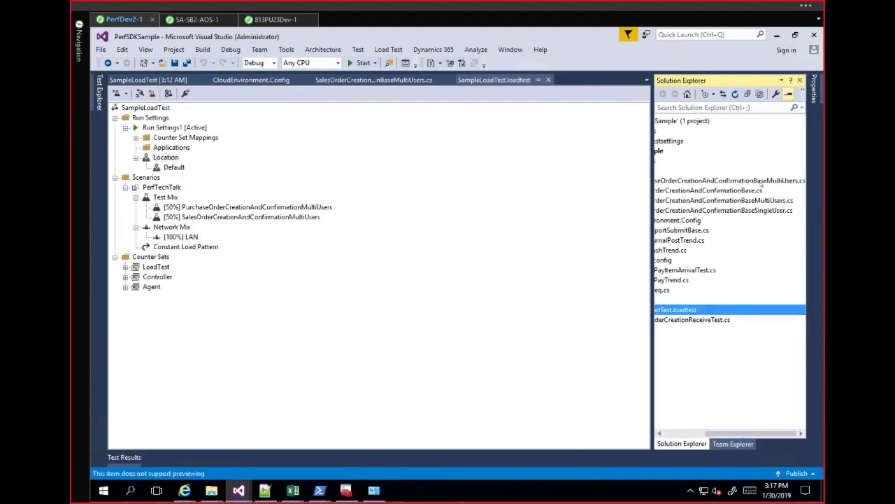
# Step: Open PurchaseOrderCreationAndConfirmationBaseMultiUsers.cs code and inspect its using directives
pyautogui.rightClick(744, 181)
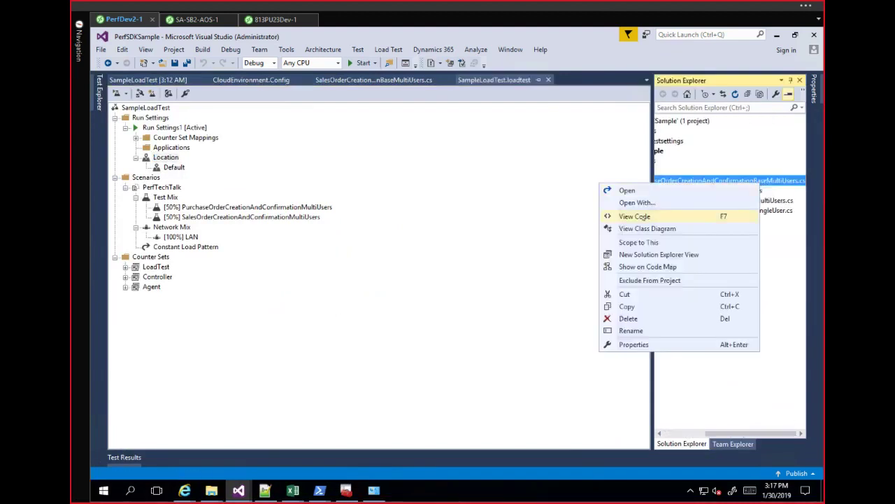
pyautogui.click(635, 216)
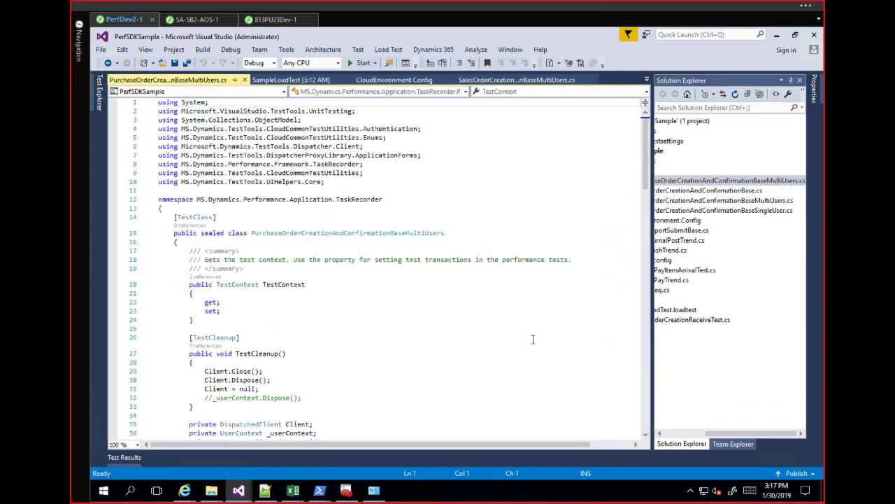
pyautogui.click(401, 201)
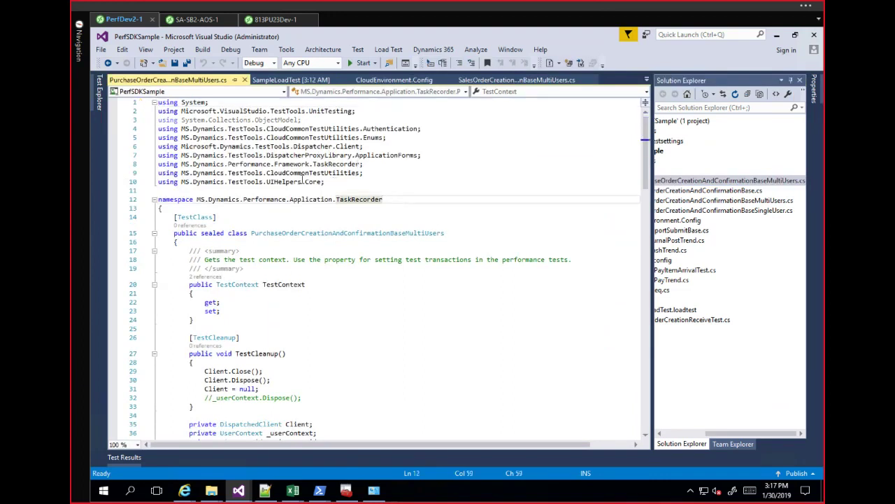
pyautogui.moveTo(302, 182); pyautogui.dragTo(119, 172)
pyautogui.click(118, 186)
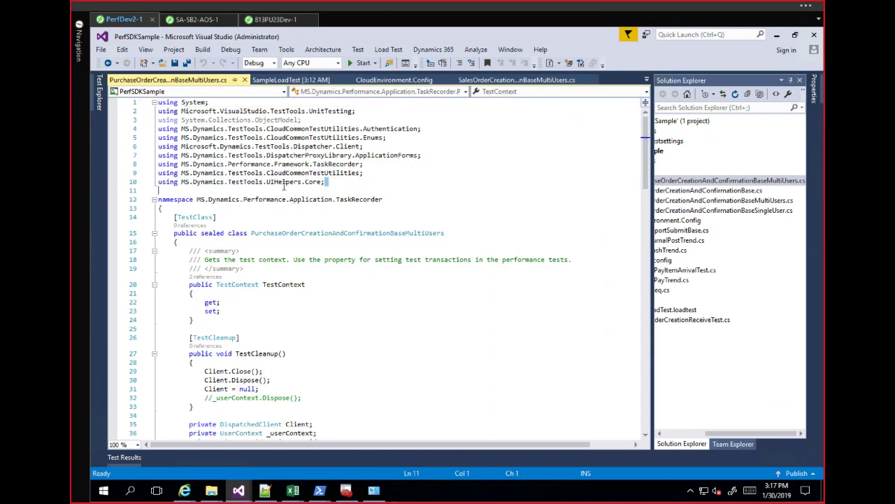
# Step: Select TestSetup lines 41–46 that read DeploymentDir into the testroot environment variable
pyautogui.scroll(-1, 501, 197)
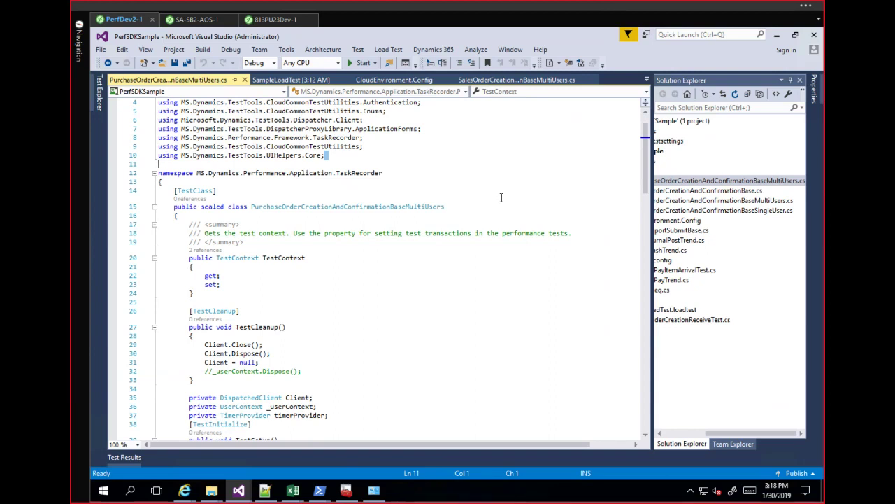
pyautogui.scroll(-1, 484, 250)
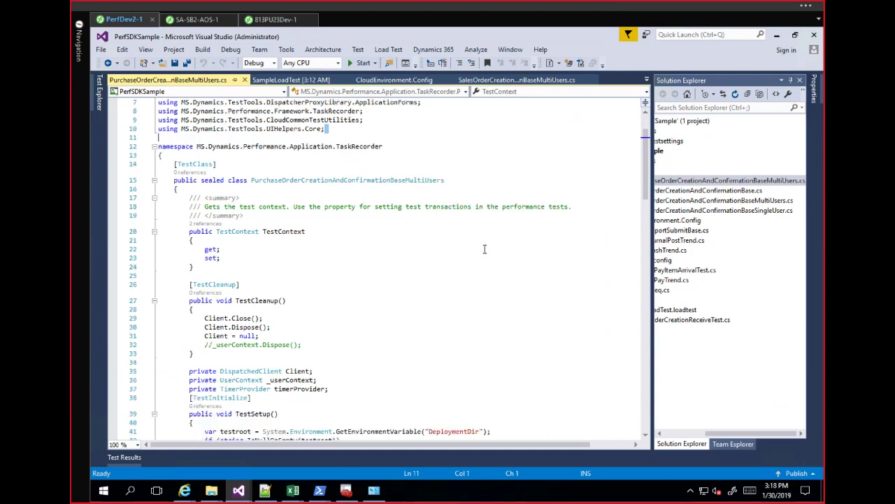
pyautogui.scroll(-1, 484, 249)
pyautogui.scroll(-2, 470, 278)
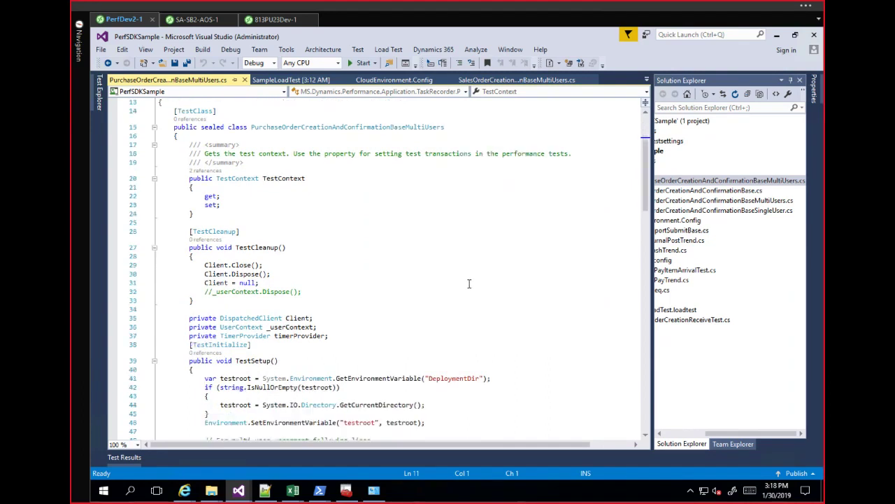
pyautogui.scroll(-1, 473, 284)
pyautogui.scroll(-1, 509, 252)
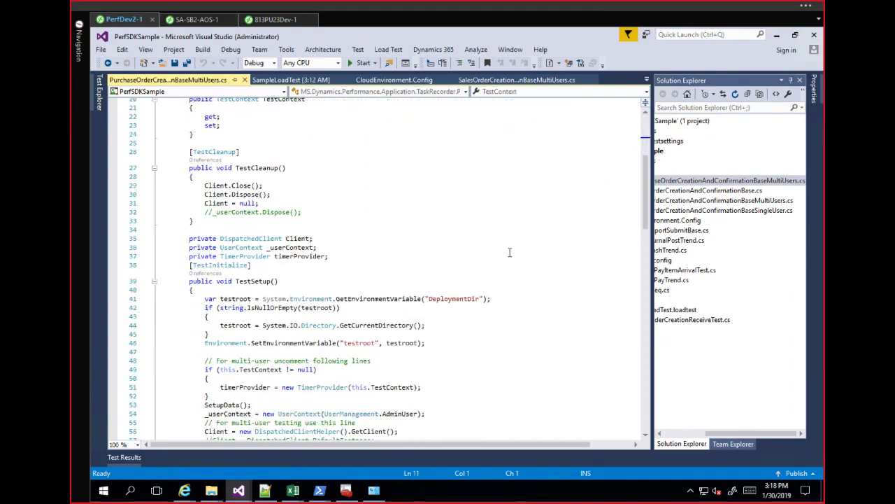
pyautogui.scroll(-2, 378, 287)
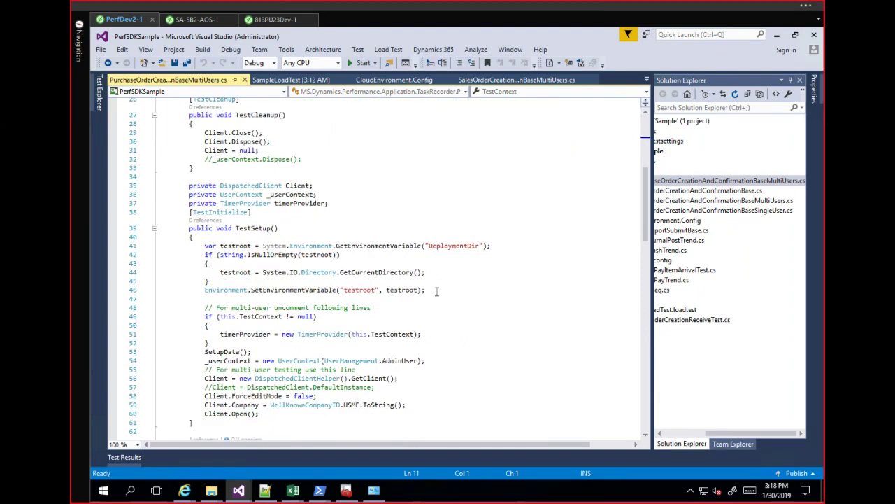
pyautogui.moveTo(430, 290); pyautogui.dragTo(131, 245)
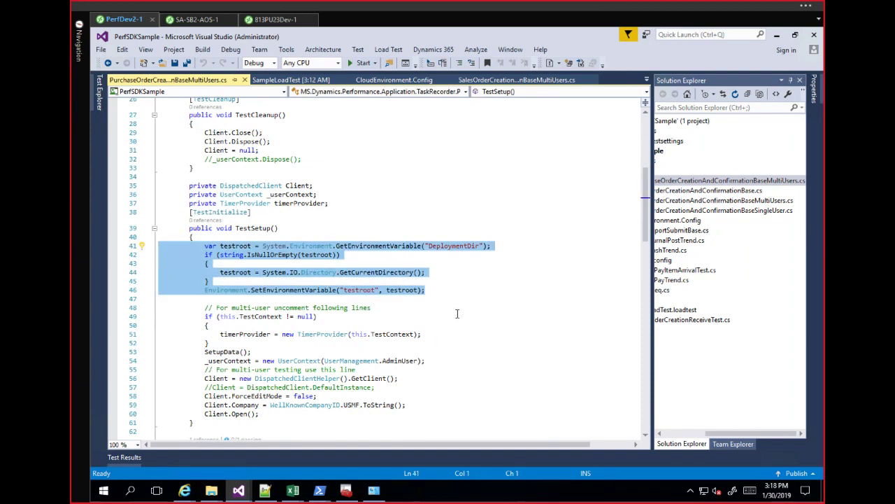
pyautogui.scroll(-2, 365, 294)
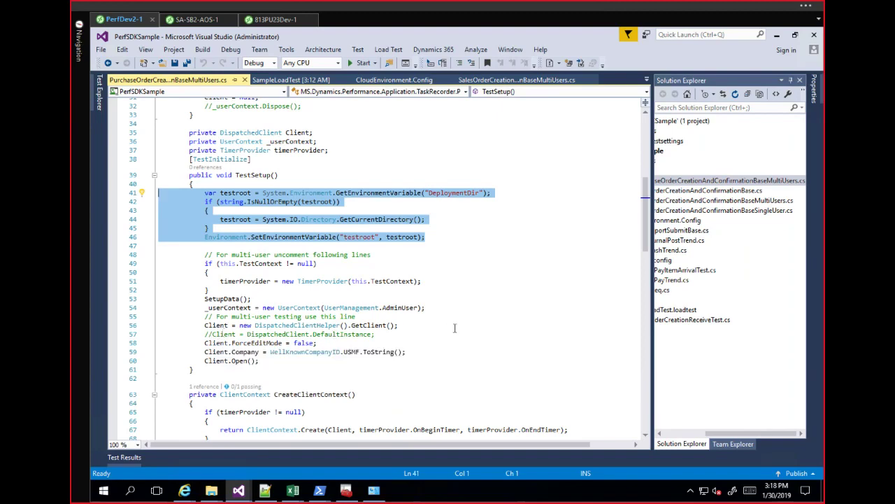
pyautogui.scroll(4, 457, 328)
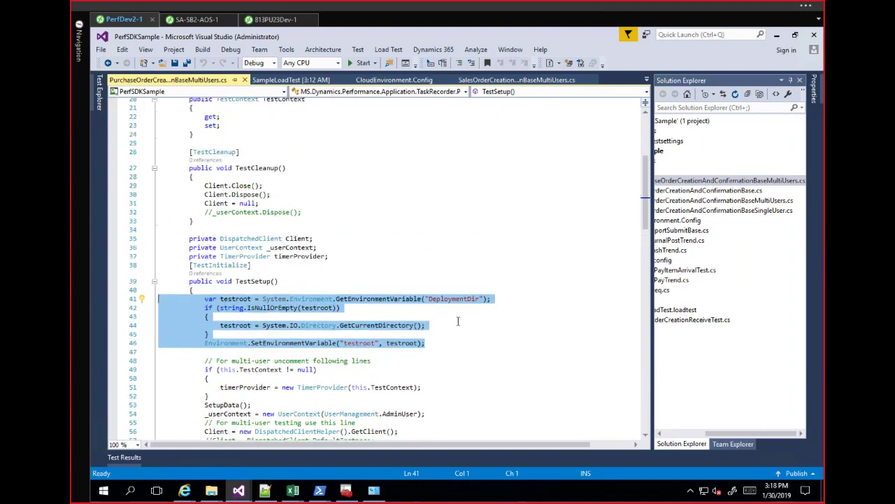
pyautogui.scroll(4, 458, 321)
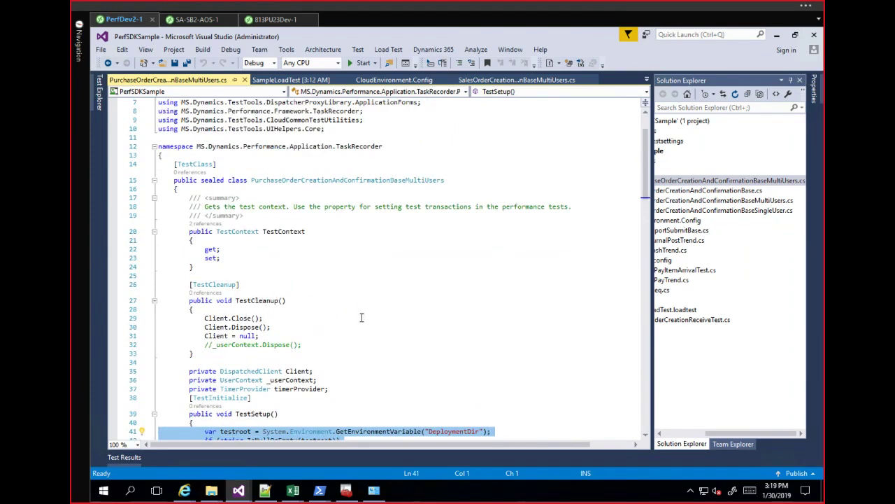
pyautogui.scroll(-2, 363, 315)
pyautogui.moveTo(200, 283); pyautogui.dragTo(331, 299)
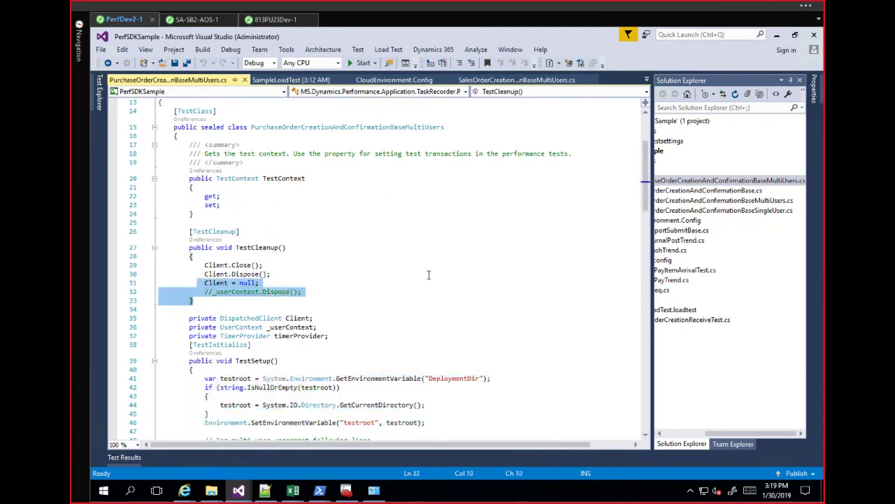
pyautogui.scroll(-4, 429, 273)
pyautogui.scroll(-10, 468, 310)
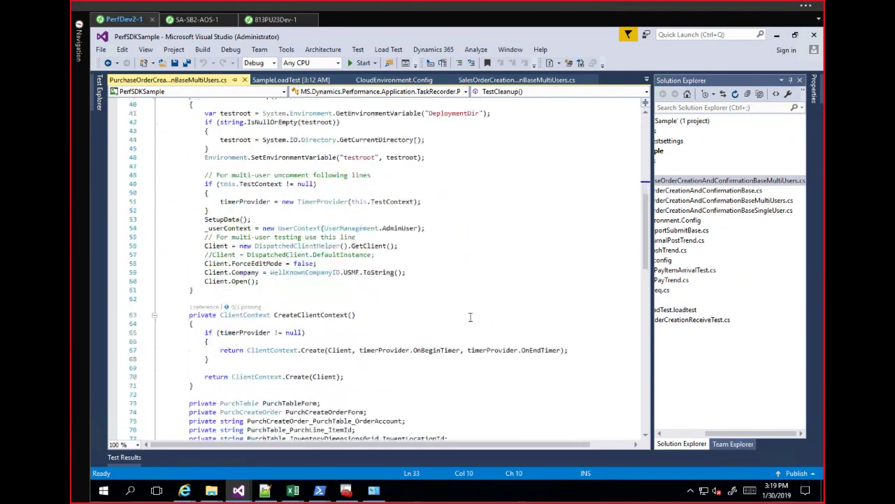
pyautogui.scroll(-5, 471, 322)
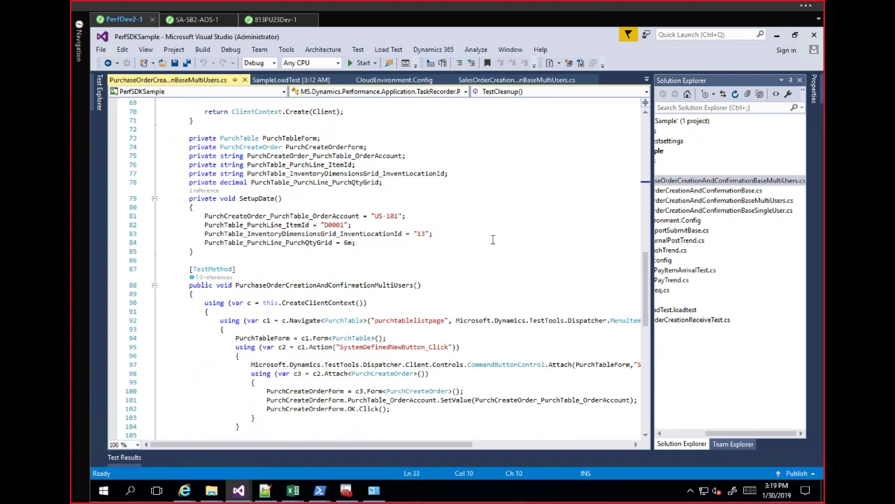
pyautogui.scroll(-1, 493, 240)
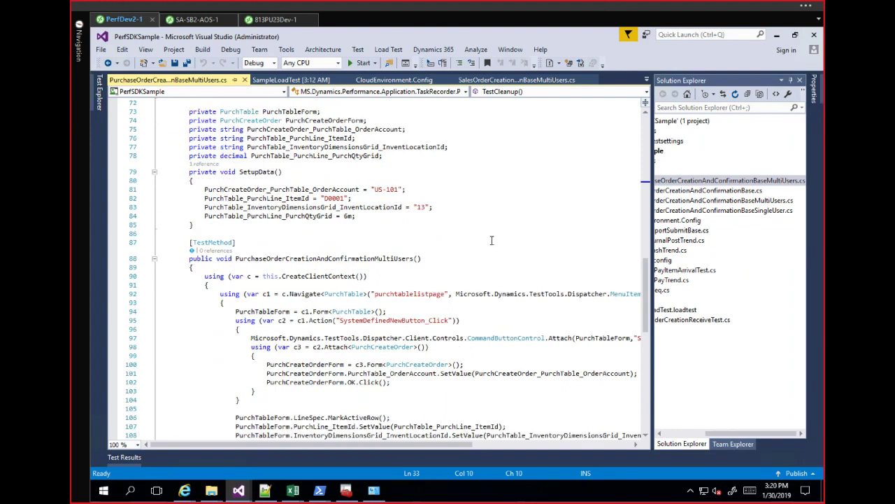
pyautogui.scroll(-1, 492, 240)
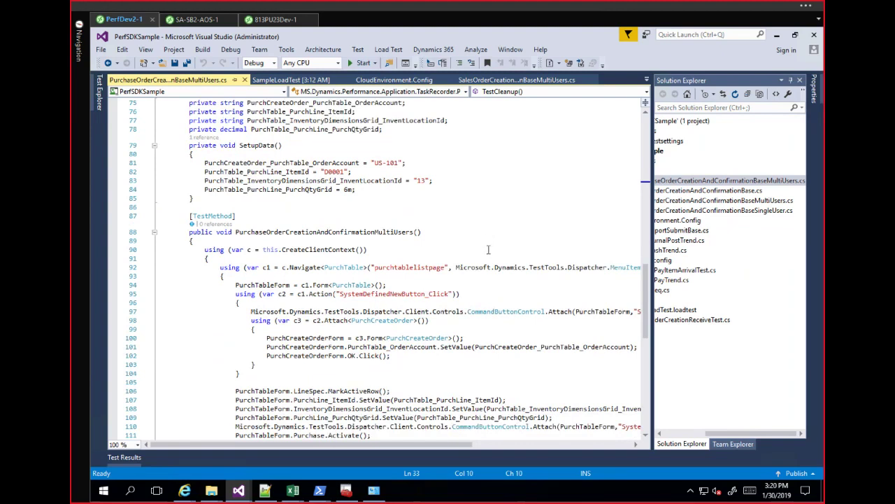
pyautogui.scroll(-1, 491, 254)
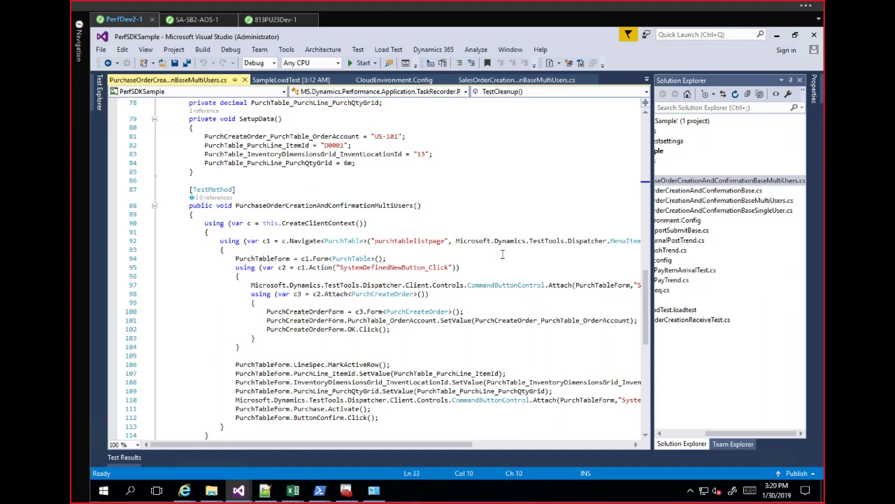
pyautogui.scroll(-1, 466, 247)
pyautogui.moveTo(478, 261)
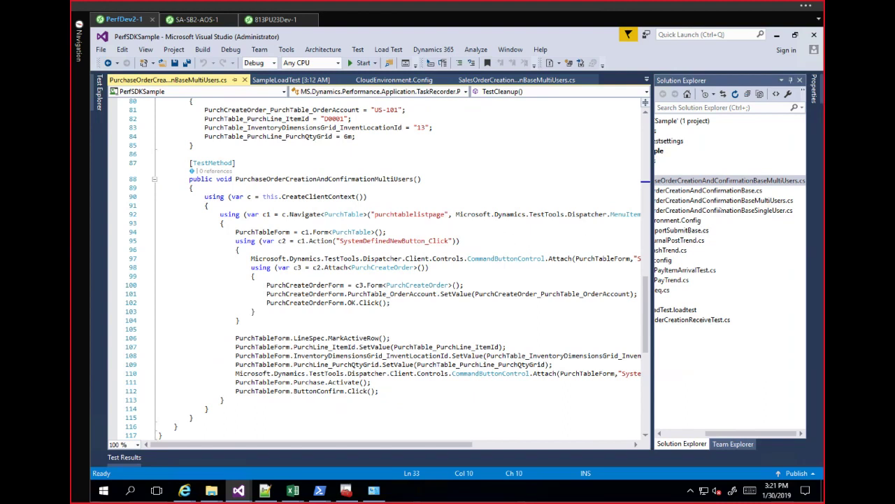
# Step: Review SalesOrderCreationAndConfirmationBase and BaseMultiUsers code down to the test method
pyautogui.click(719, 191)
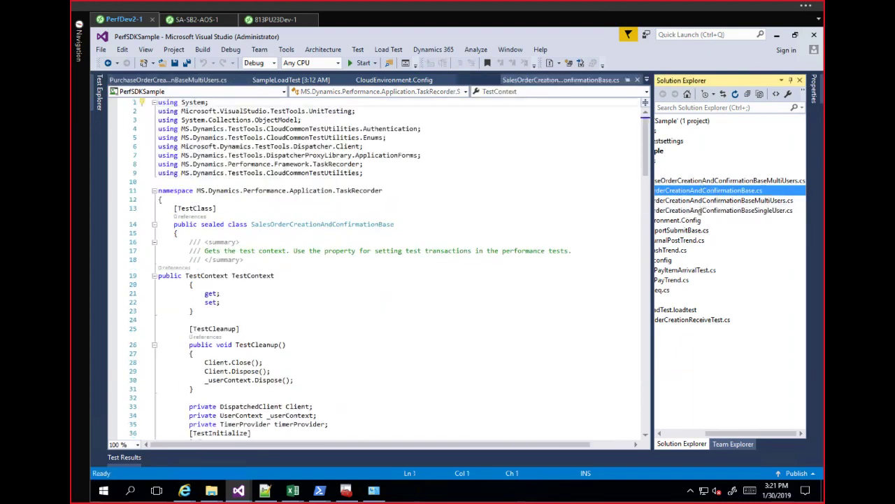
pyautogui.click(714, 201)
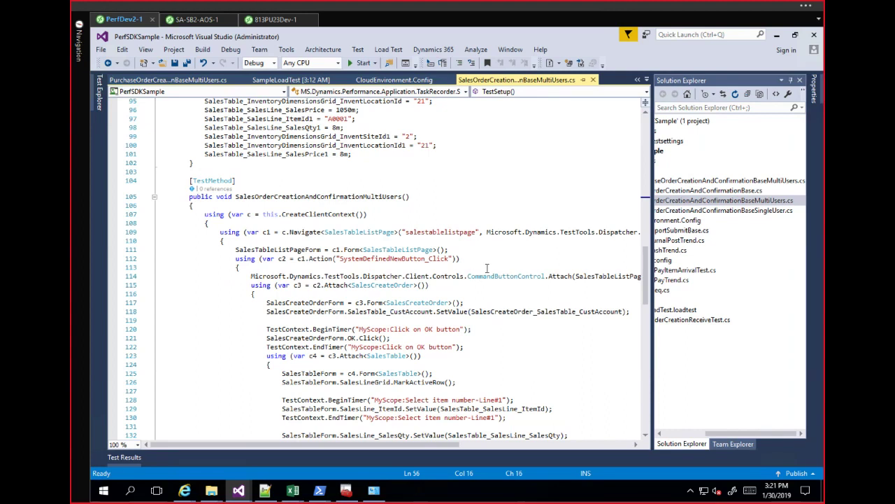
pyautogui.scroll(-1, 494, 263)
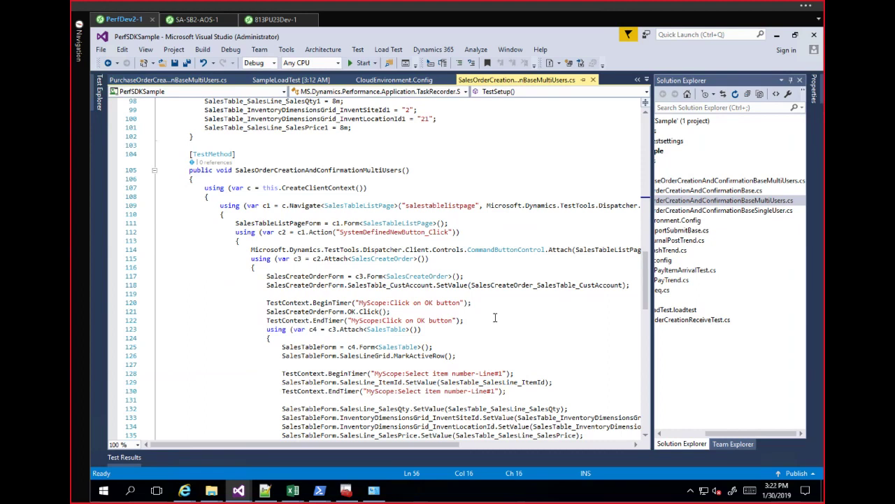
pyautogui.scroll(-1, 378, 306)
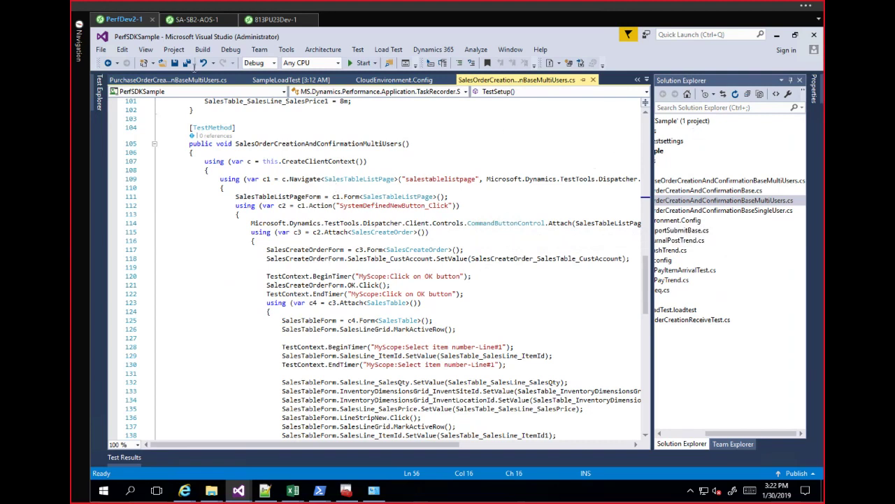
pyautogui.click(193, 20)
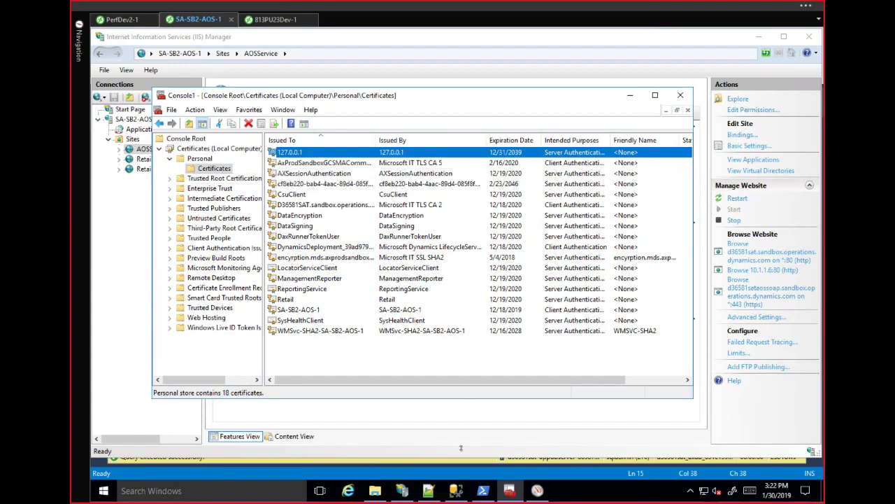
# Step: Bring the AOS machine's wif.config forward in Notepad++
pyautogui.click(429, 491)
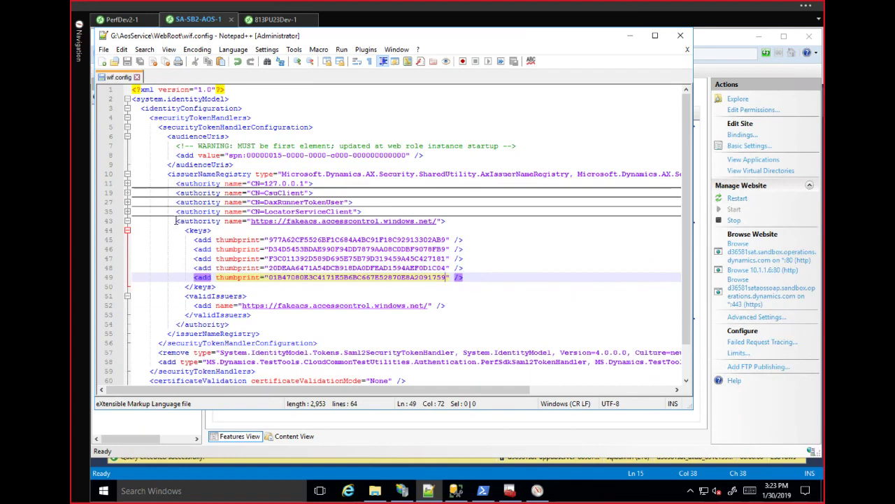
pyautogui.moveTo(176, 221); pyautogui.dragTo(224, 221)
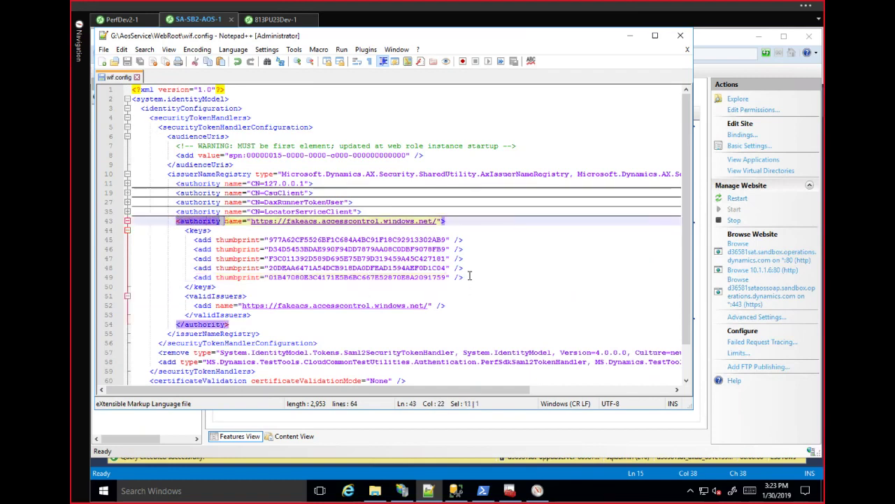
pyautogui.moveTo(274, 277); pyautogui.dragTo(185, 277)
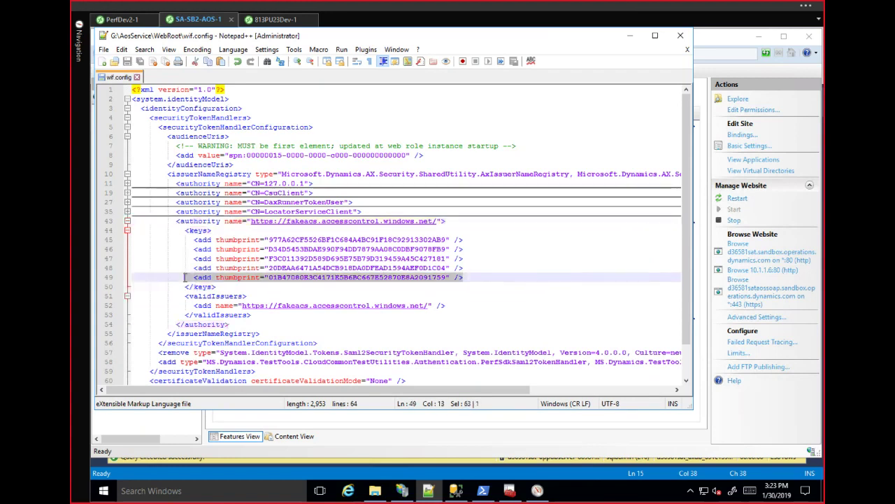
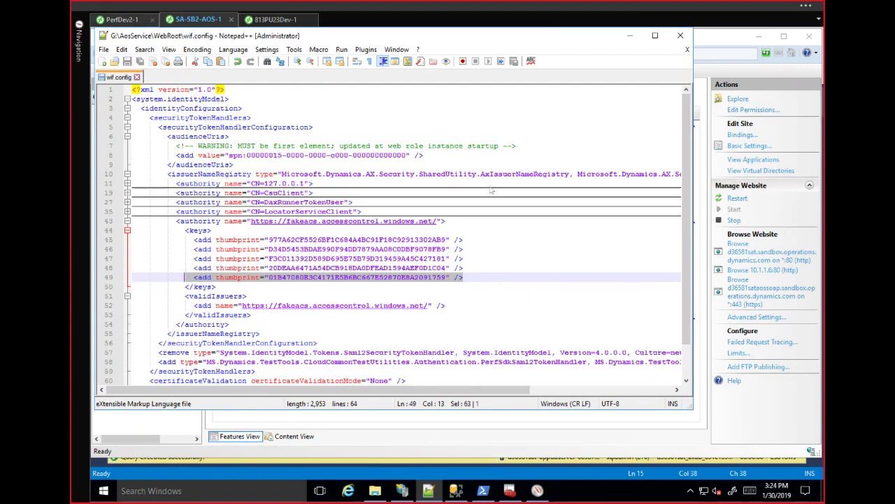
# Step: Switch to the PerfDev2-1 session and look over the sales order test, earlier results and purchase order test code
pyautogui.click(129, 19)
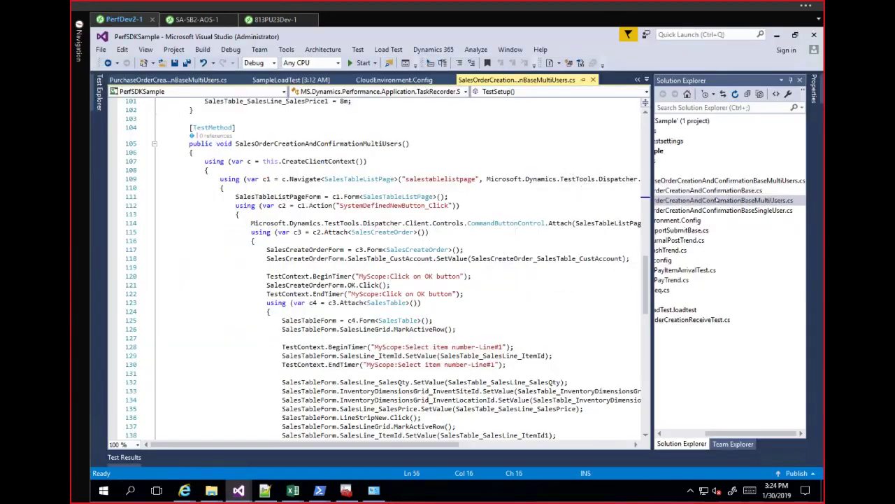
pyautogui.click(717, 200)
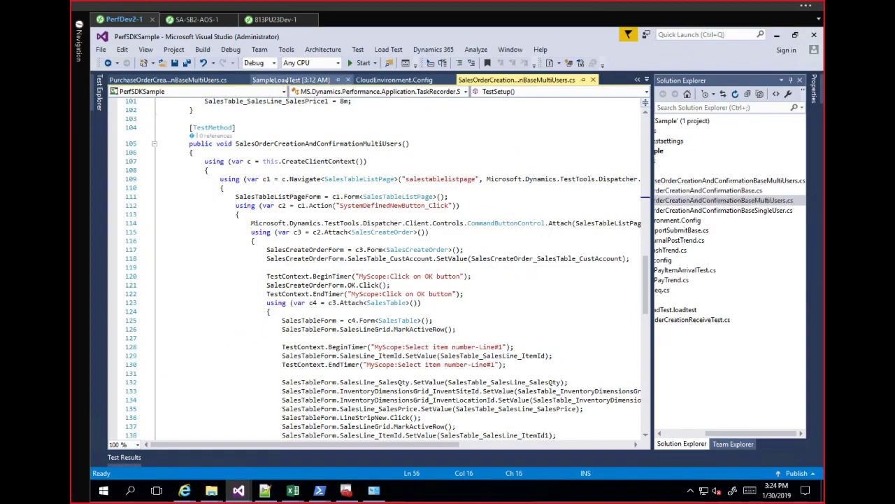
pyautogui.click(287, 80)
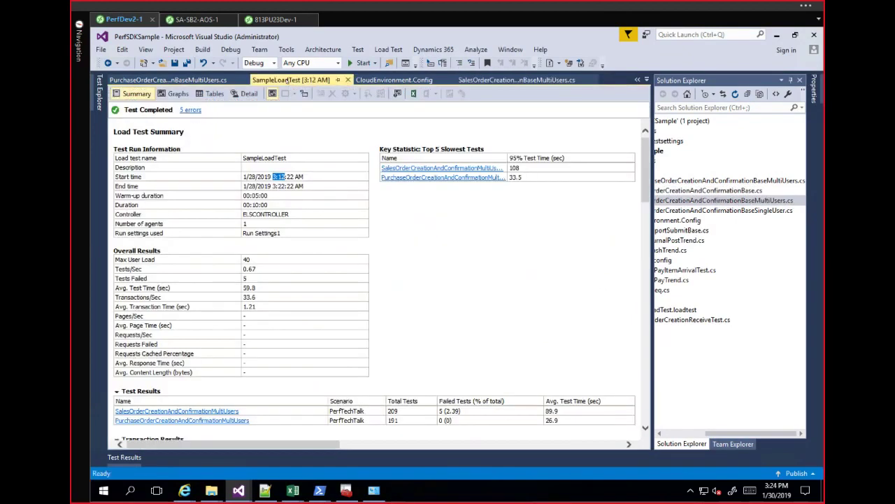
pyautogui.click(181, 81)
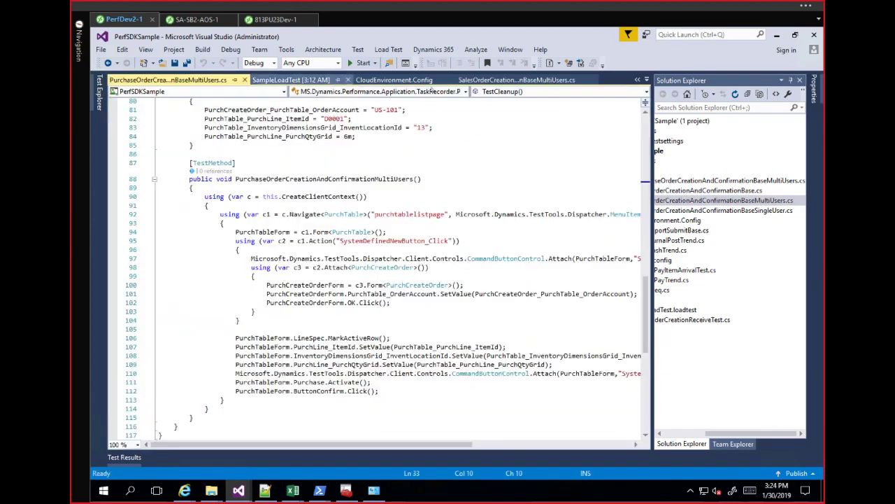
# Step: Open SampleLoadTest.loadtest to show its PerfTechTalk scenario with the 50/50 purchase/sales test mix
pyautogui.click(689, 311)
pyautogui.rightClick(687, 312)
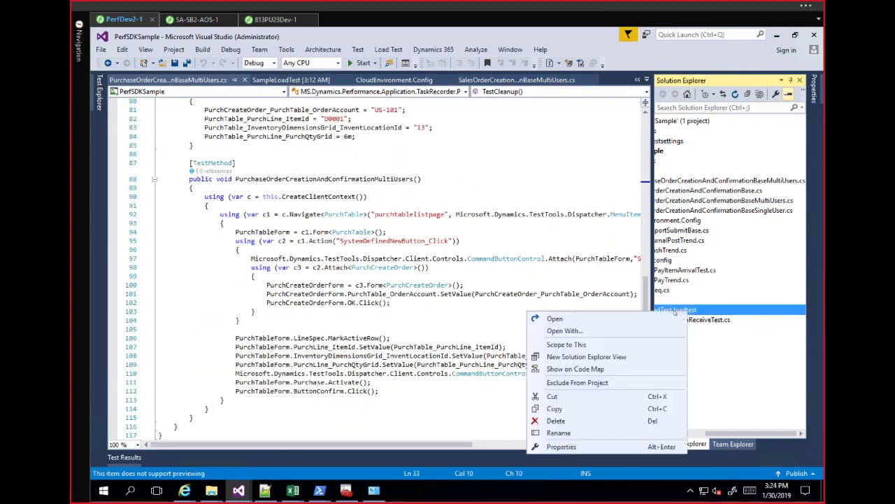
pyautogui.click(640, 319)
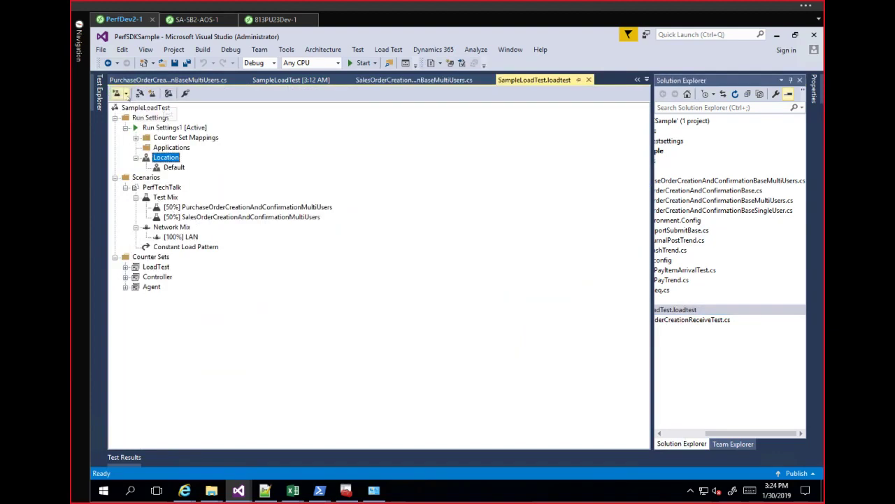
# Step: Run SampleLoadTest in the cloud so it queues and acquires resources in East US 2
pyautogui.click(127, 95)
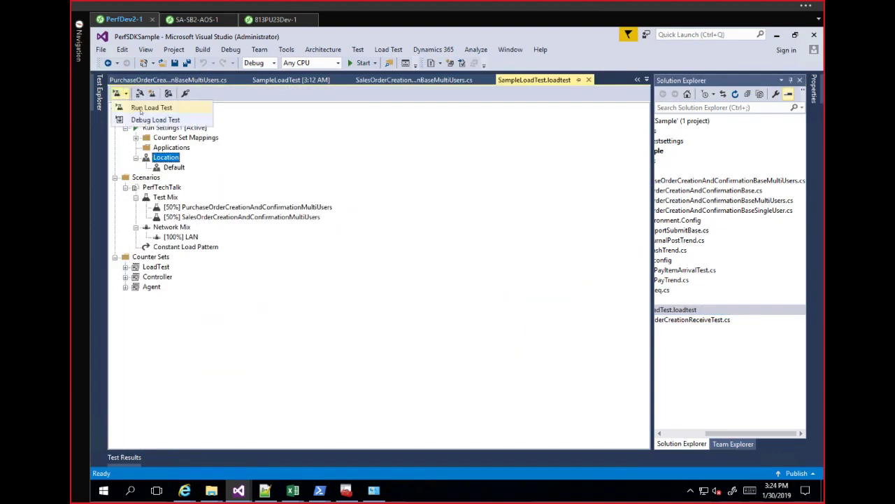
pyautogui.click(145, 110)
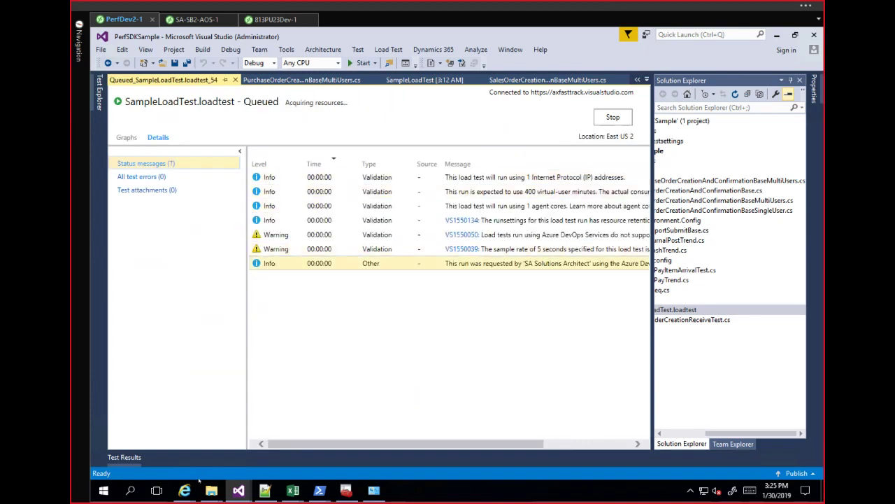
pyautogui.moveTo(184, 490)
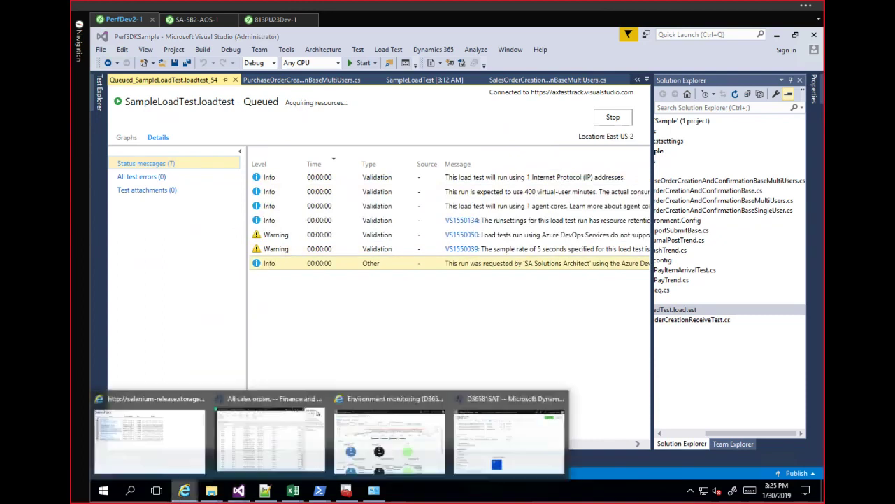
# Step: Open Environment monitoring for D36581SAT, then return to the SA-SB2-AOS-1 session showing wif.config
pyautogui.click(487, 406)
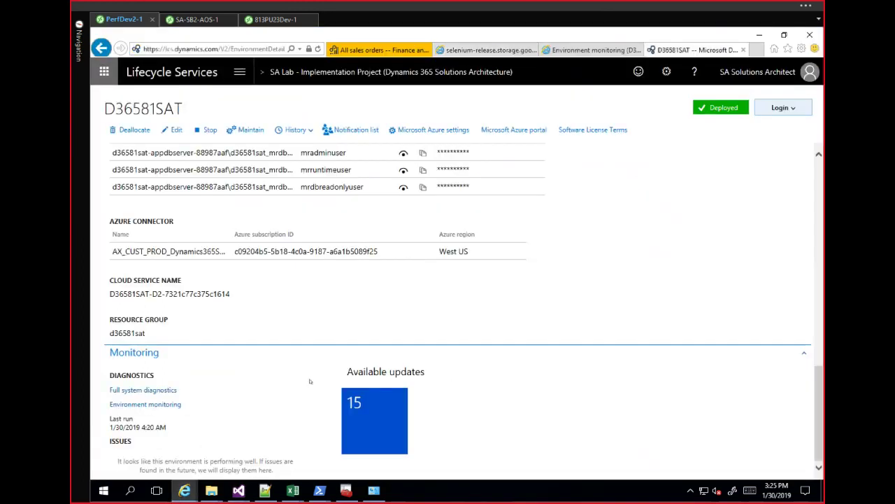
pyautogui.click(148, 406)
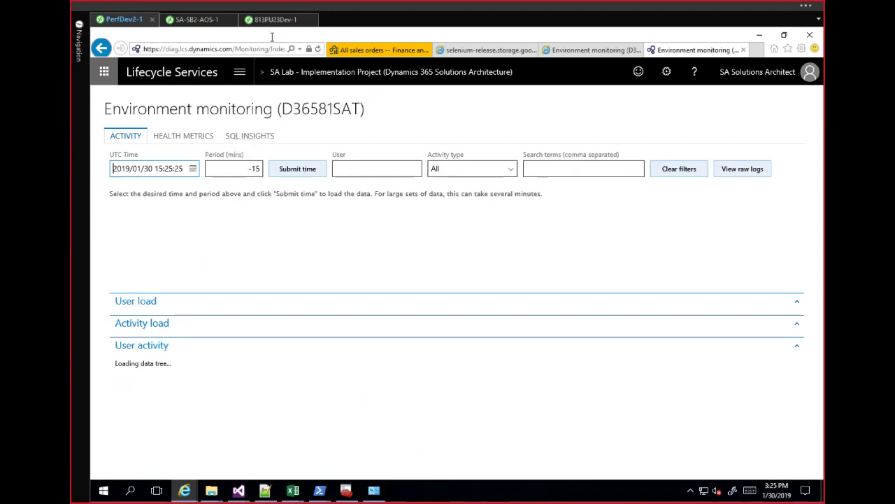
pyautogui.click(197, 21)
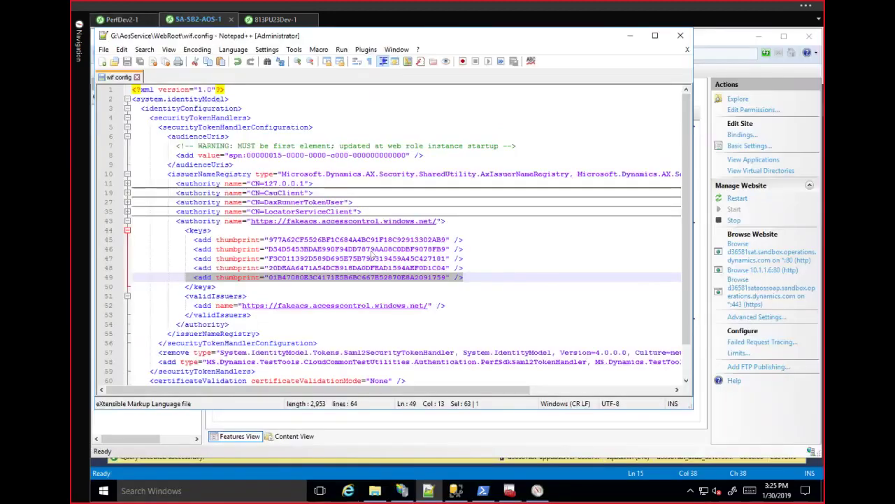
# Step: Check the PerfCounters output in Performance Monitor, then bring up the DTU.sql consumption results in SSMS
pyautogui.moveTo(537, 490)
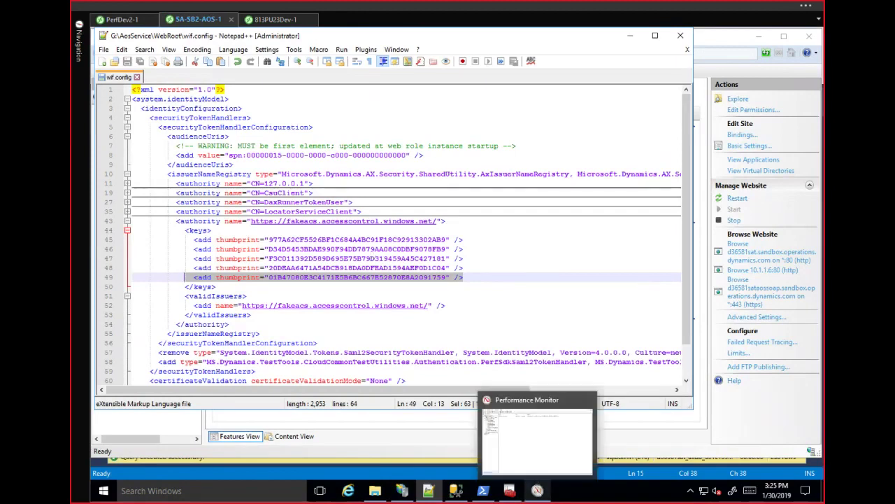
pyautogui.click(535, 433)
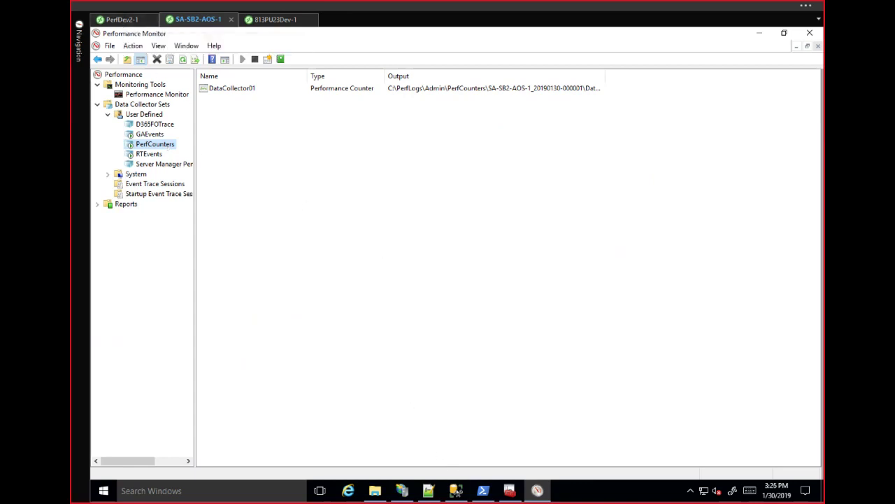
pyautogui.moveTo(456, 490)
pyautogui.click(431, 420)
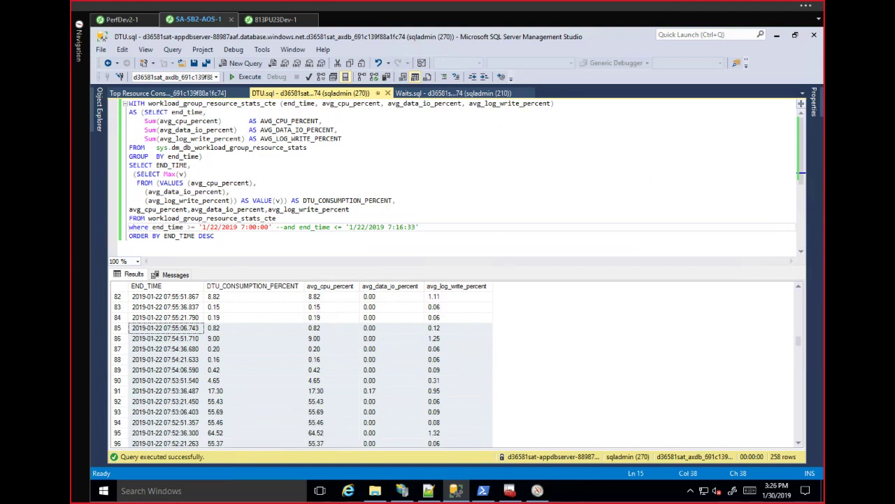
# Step: Go back to the PerfDev2-1 session's D36581SAT environment monitoring page
pyautogui.click(538, 492)
pyautogui.click(120, 19)
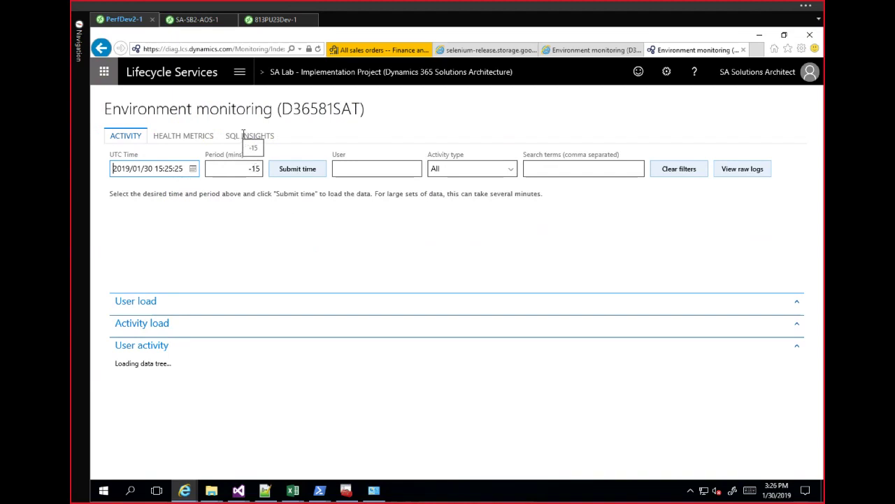
# Step: Switch to the SA-SB2-AOS-1 session to show the DTU.sql results from 1/22/2019 7:00
pyautogui.click(197, 21)
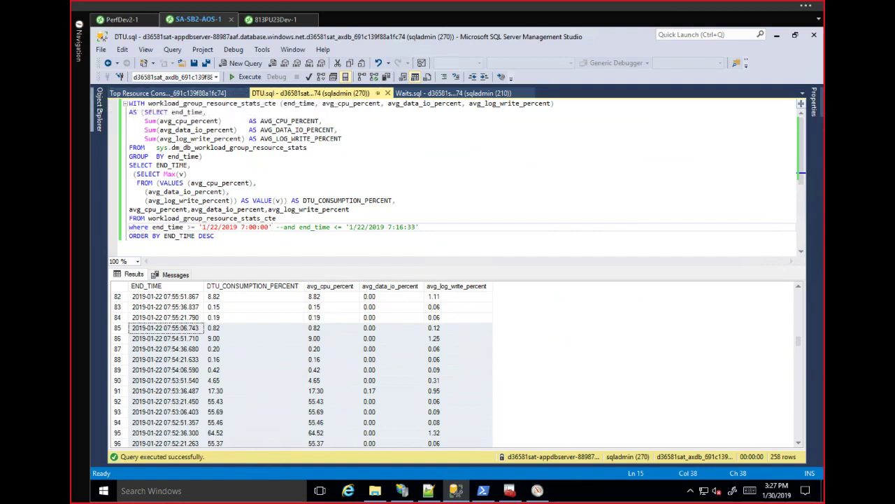
# Step: Review Query Store's Top 25 resource consumers for 1/22/2019 7:00–7:30 AM, then return to the PerfDev2-1 session
pyautogui.click(99, 110)
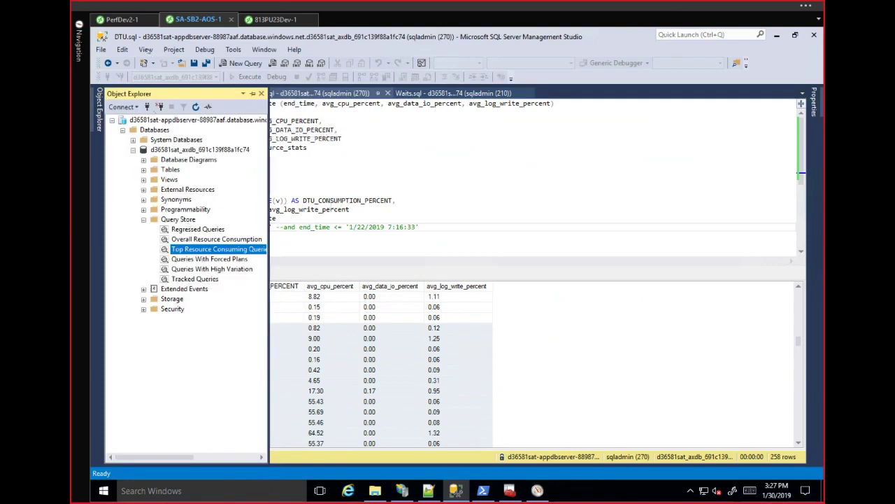
pyautogui.click(122, 21)
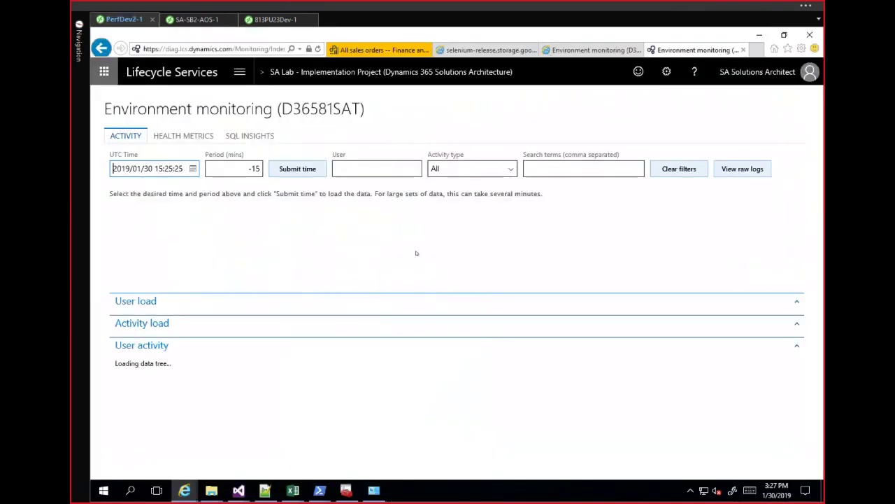
pyautogui.click(196, 21)
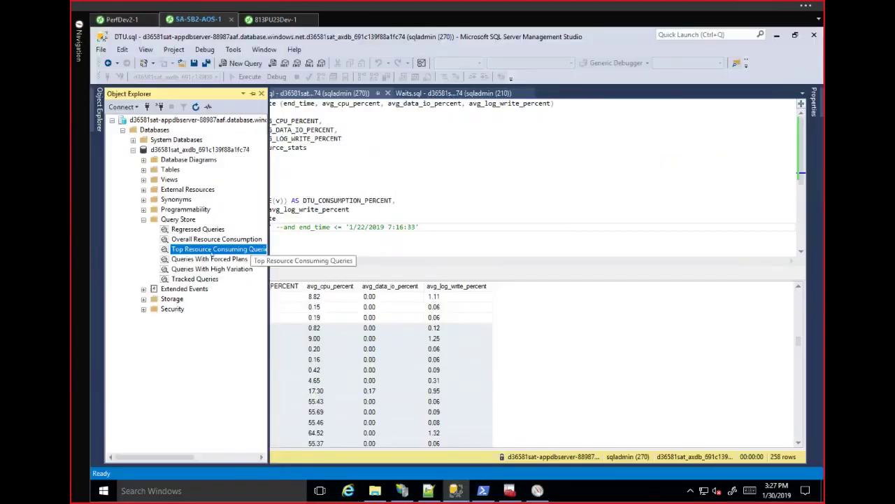
pyautogui.click(423, 155)
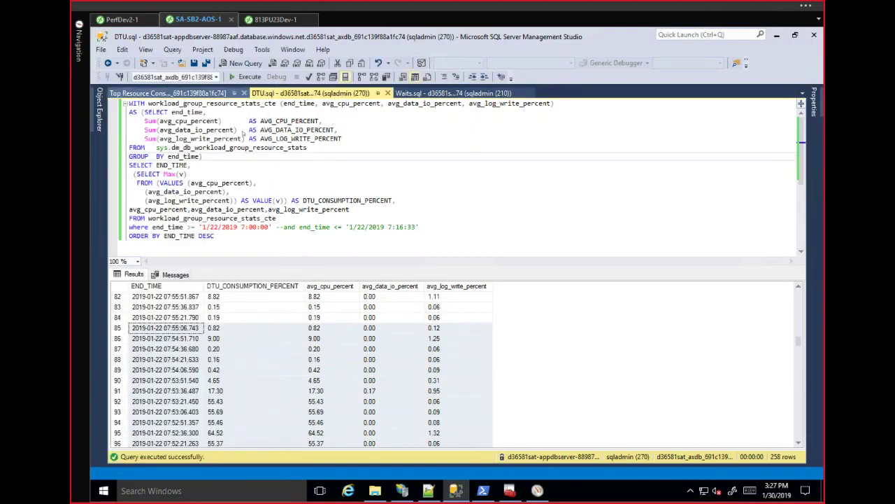
pyautogui.hotkey('ctrl', 'Tab')
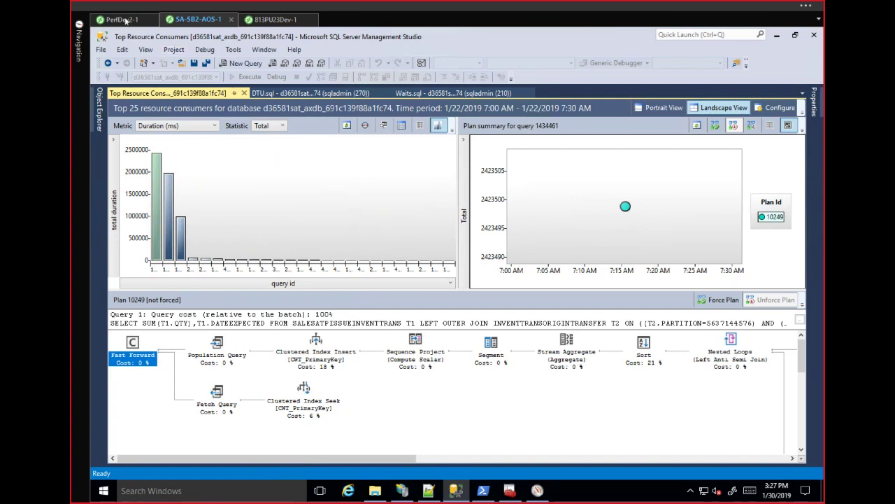
pyautogui.click(124, 19)
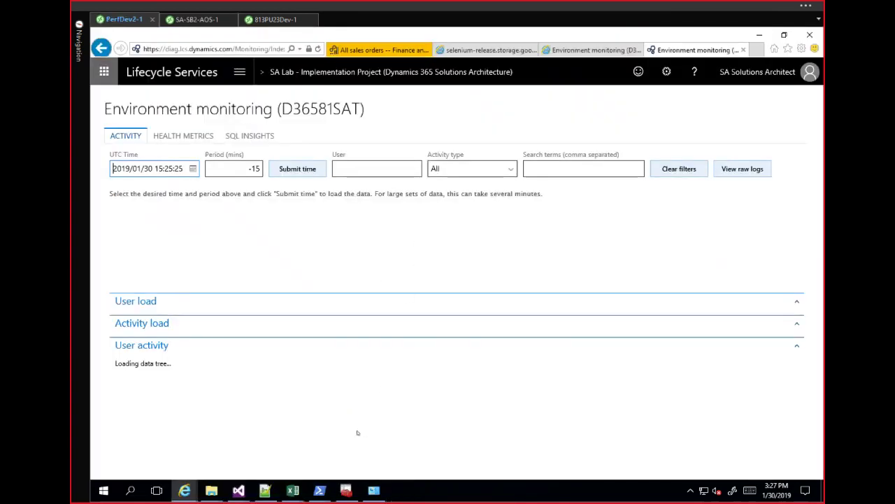
# Step: Check the new run's warm-up in Visual Studio, then switch to the SampleLoadTest [3:12 AM] summary
pyautogui.click(239, 491)
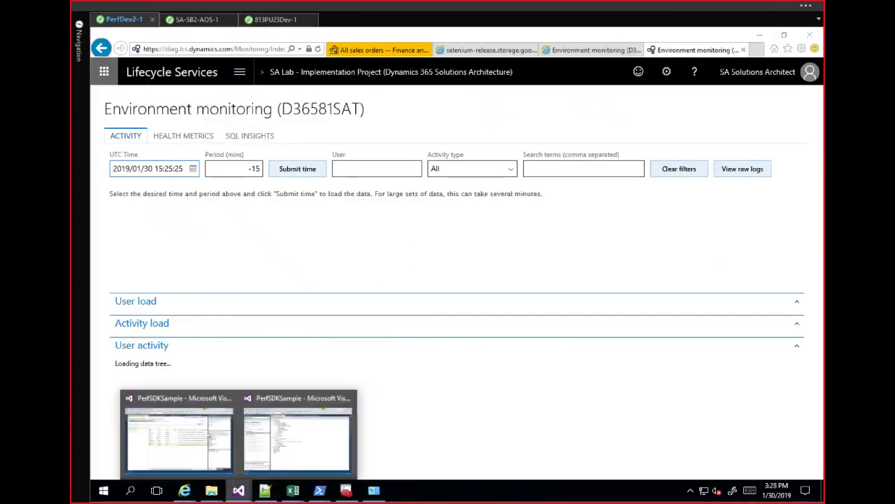
pyautogui.click(180, 398)
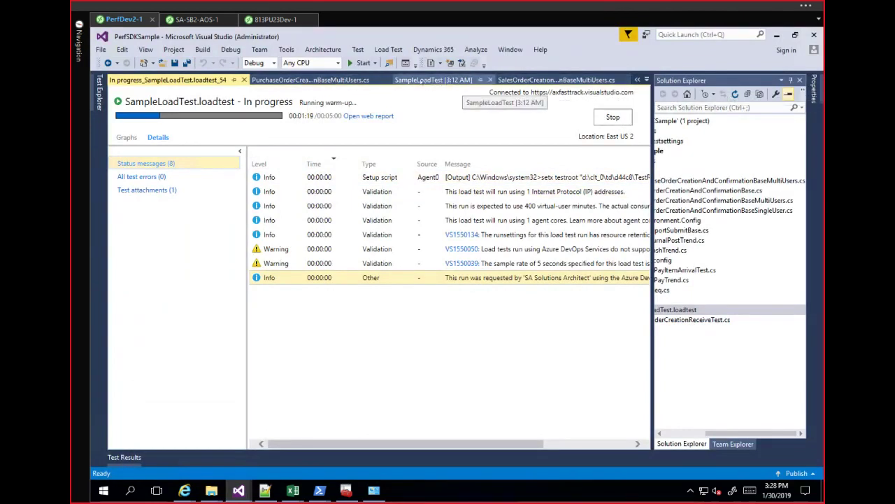
pyautogui.hotkey('ctrl', 'Tab')
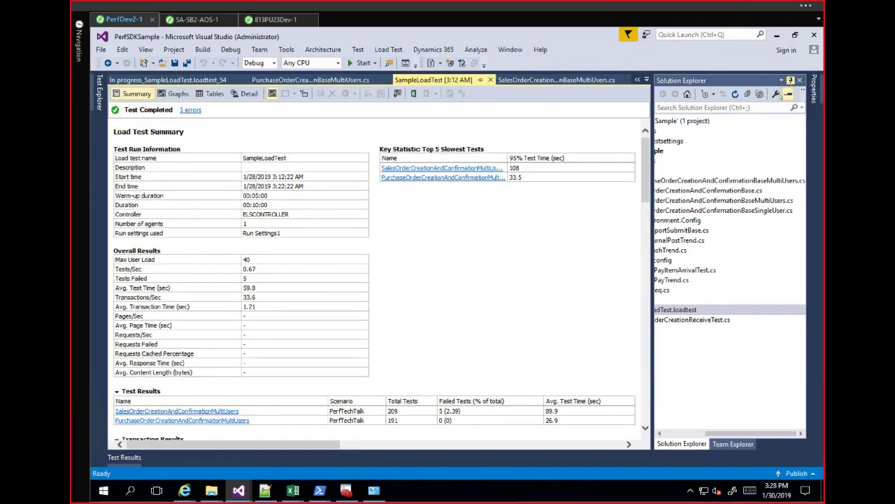
# Step: Hide Solution Explorer and switch the completed run to Graphs of key indicators, response time and counters
pyautogui.click(791, 79)
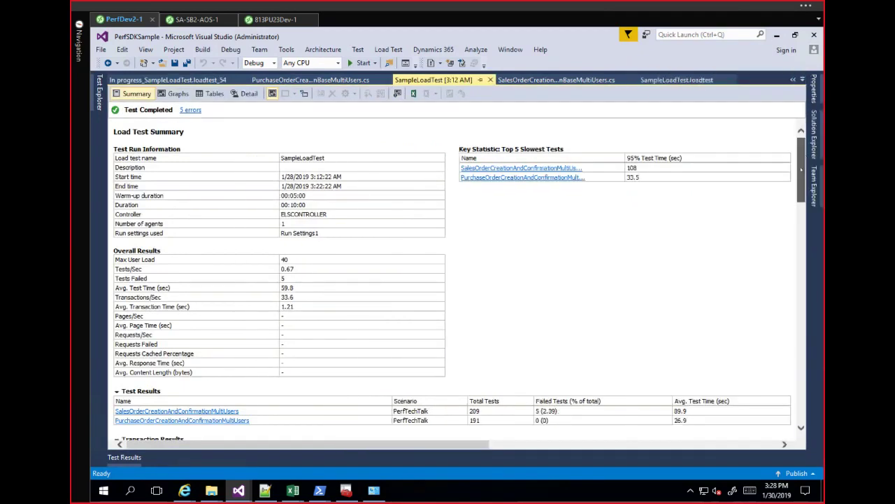
pyautogui.scroll(-3, 803, 155)
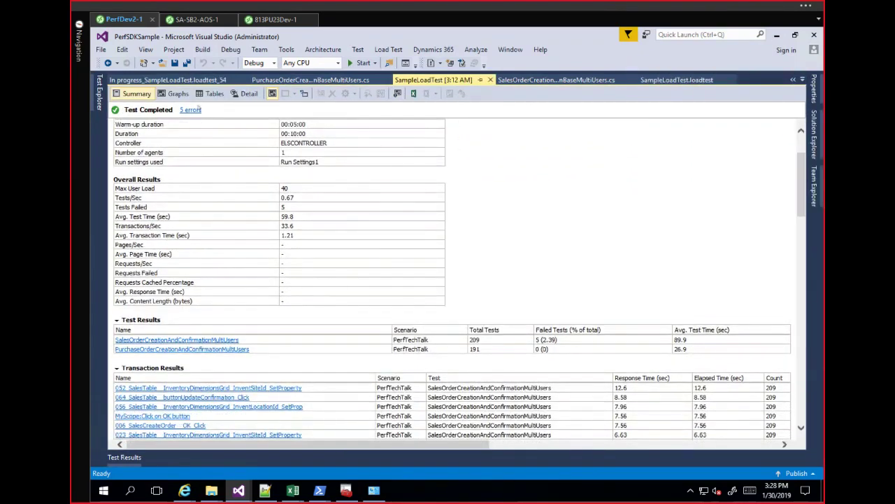
pyautogui.click(179, 94)
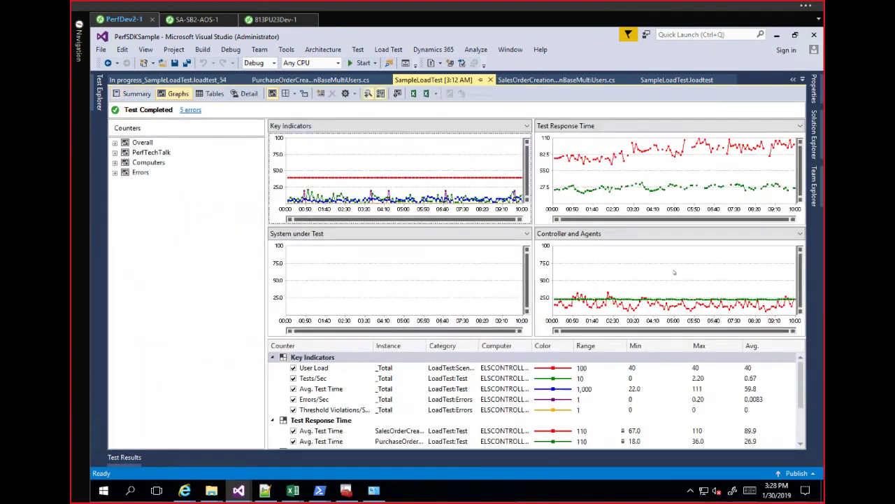
# Step: Return to the Summary and scroll through the 209 sales and 191 purchase order tests and transaction times
pyautogui.click(133, 93)
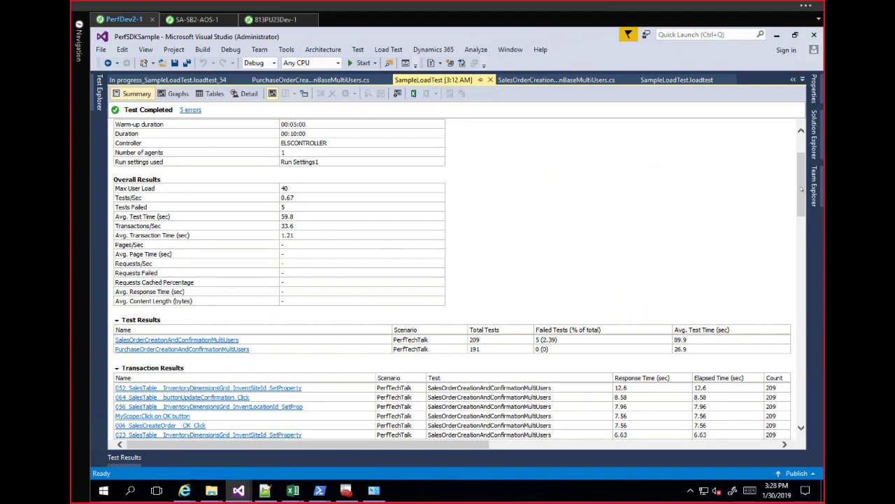
pyautogui.moveTo(801, 207); pyautogui.dragTo(798, 245)
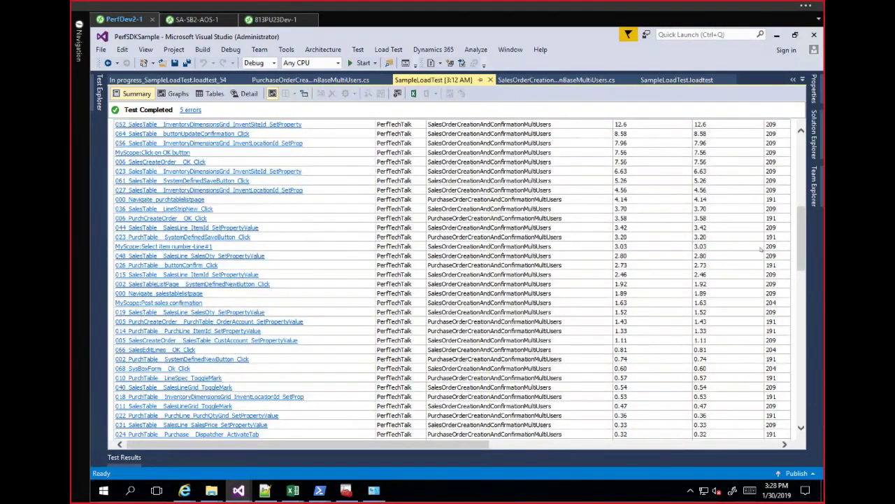
pyautogui.moveTo(806, 229); pyautogui.dragTo(812, 203)
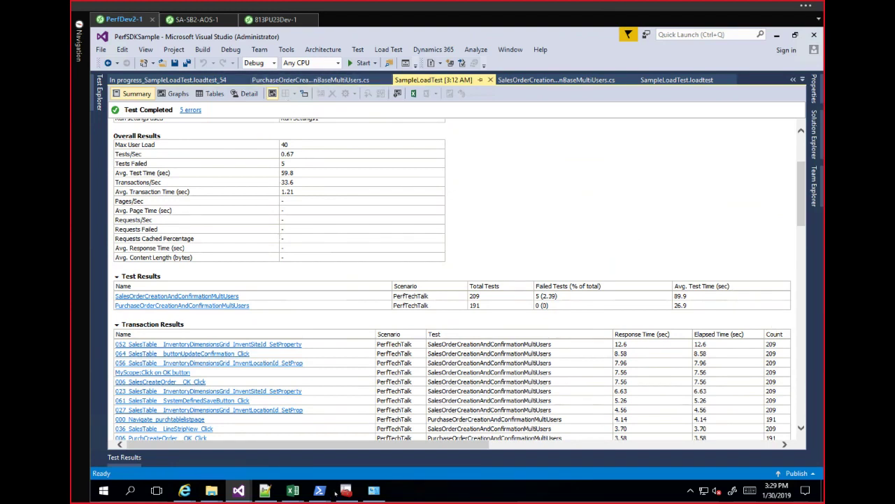
pyautogui.moveTo(291, 493)
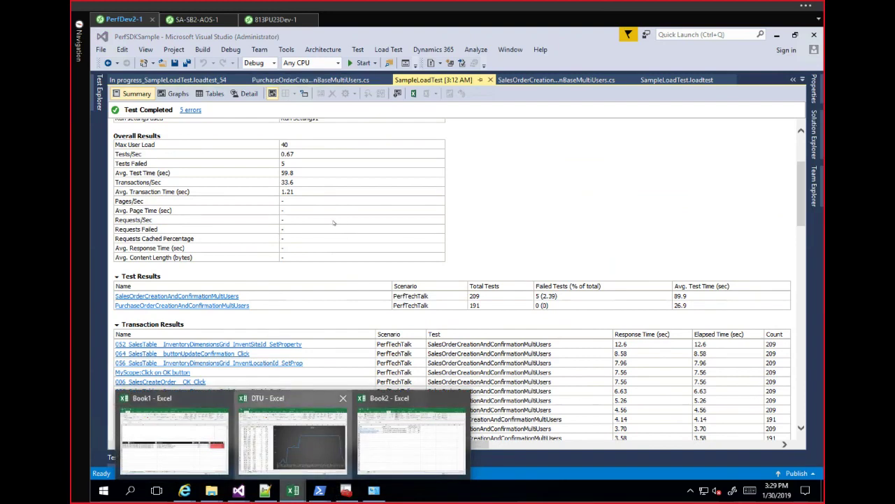
pyautogui.click(284, 402)
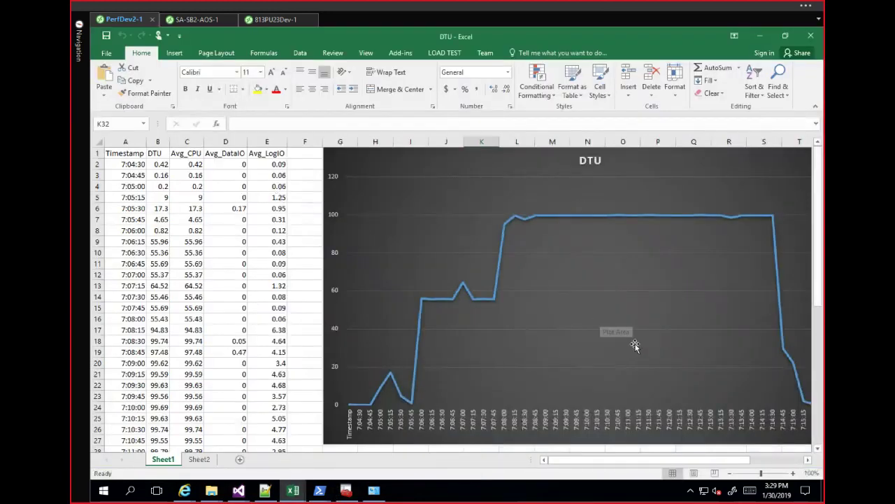
pyautogui.click(760, 35)
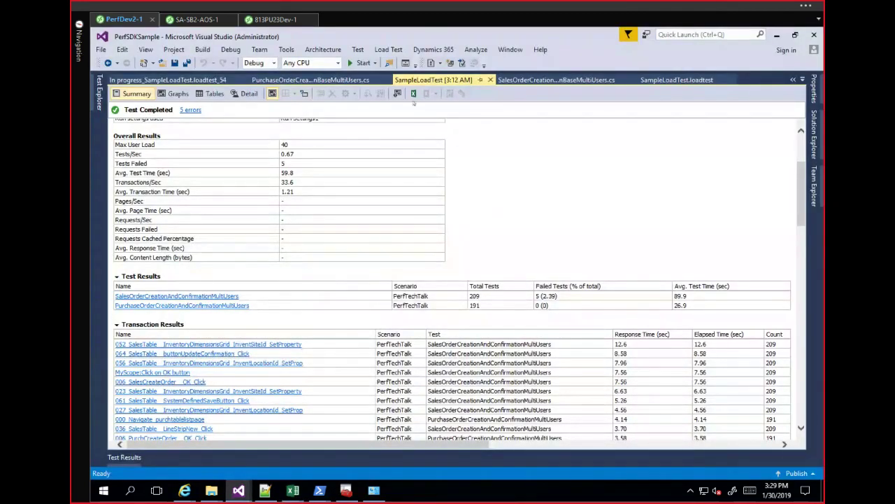
pyautogui.click(413, 94)
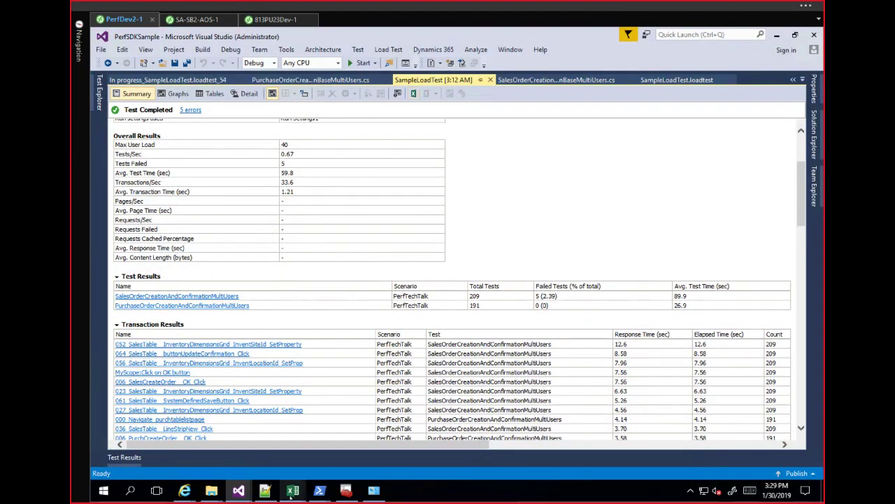
pyautogui.moveTo(293, 492)
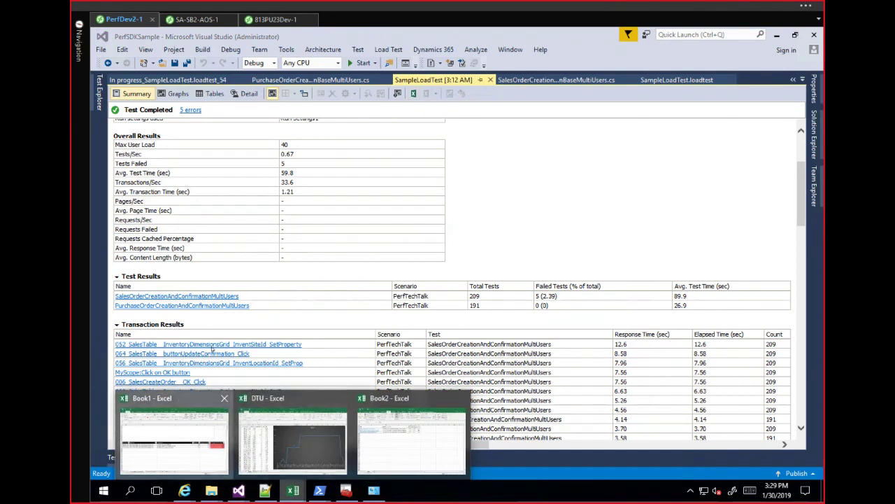
pyautogui.click(178, 402)
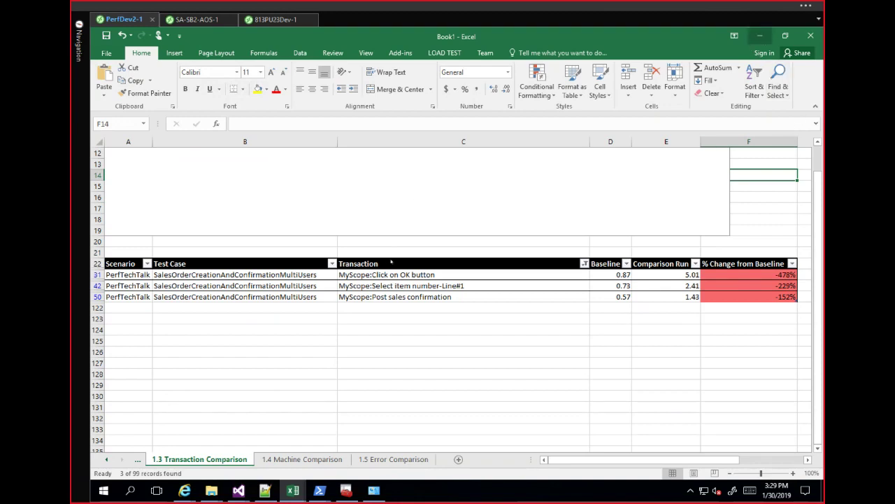
pyautogui.hotkey('alt', 'Tab')
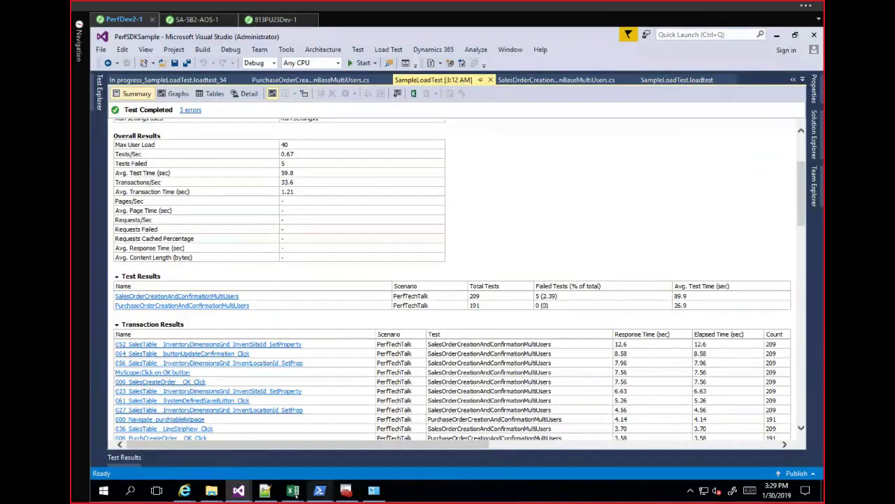
pyautogui.moveTo(293, 490)
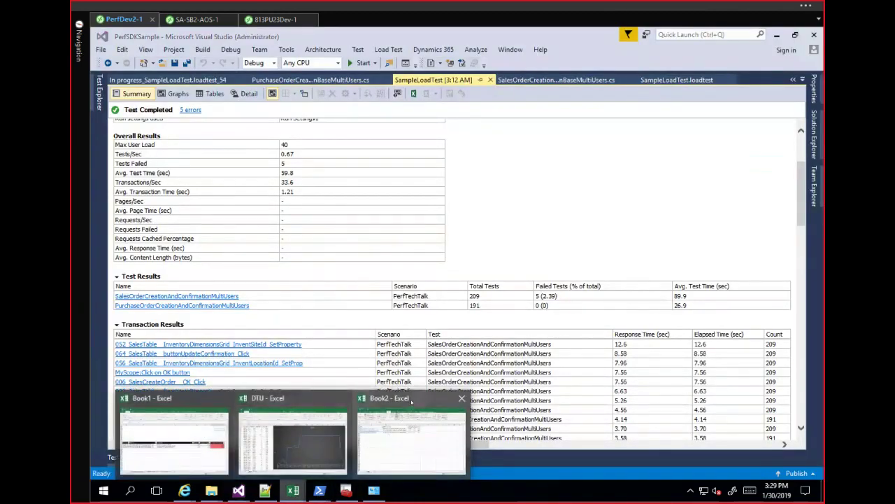
# Step: Show Excel's Book2 sheet filtered to the three MyScope transactions, then list Visual Studio windows
pyautogui.click(412, 434)
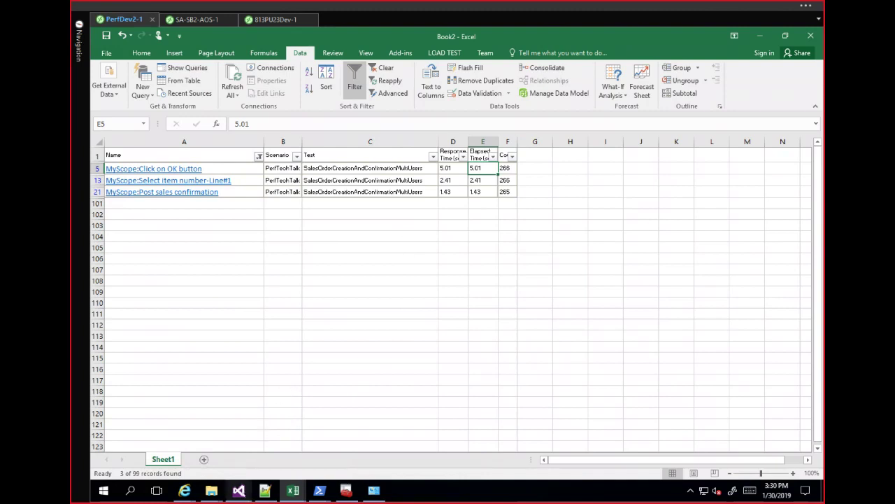
pyautogui.click(238, 490)
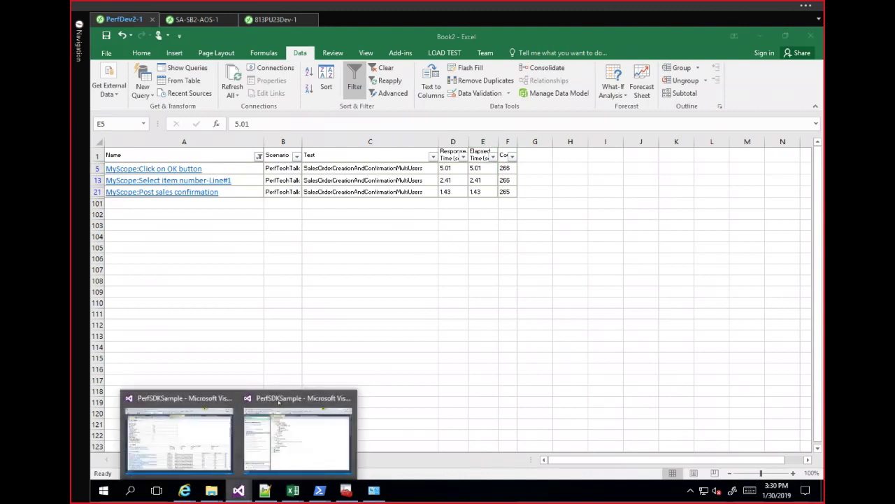
# Step: Return to the PerfSDKSample solution with Team Explorer home, then move to the 813PU23Dev-1 remote session
pyautogui.click(275, 409)
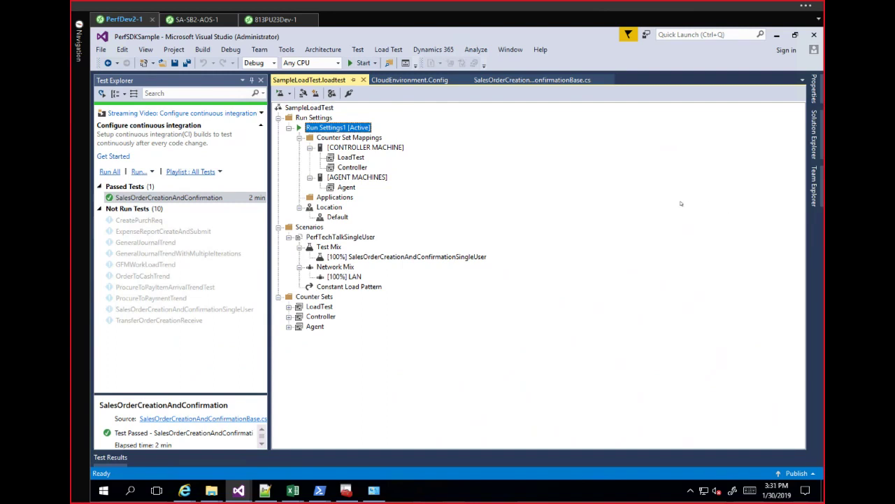
pyautogui.click(814, 186)
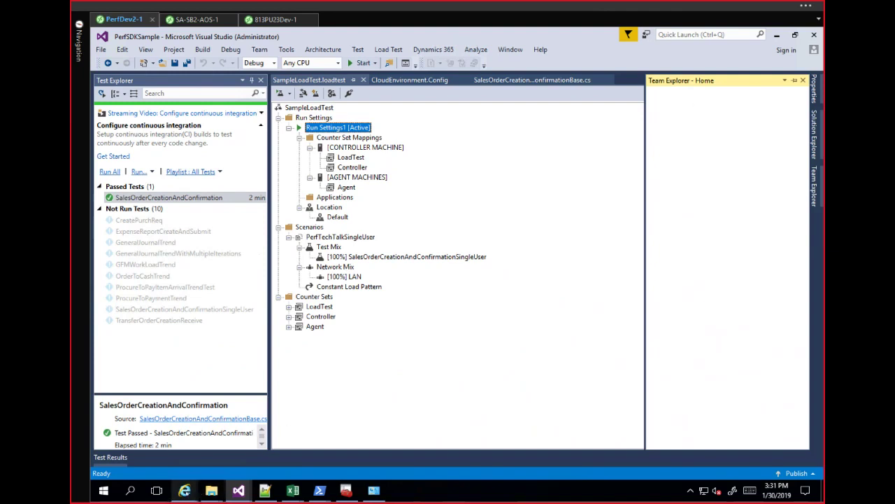
pyautogui.click(185, 490)
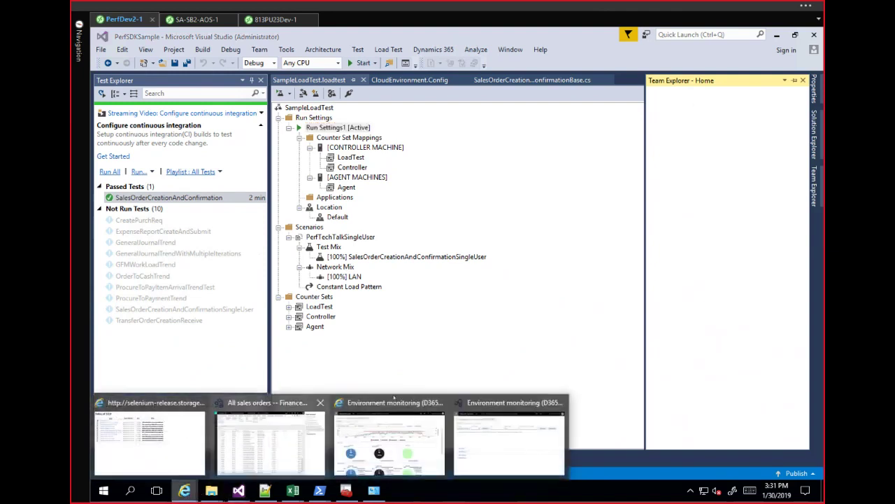
pyautogui.moveTo(389, 420)
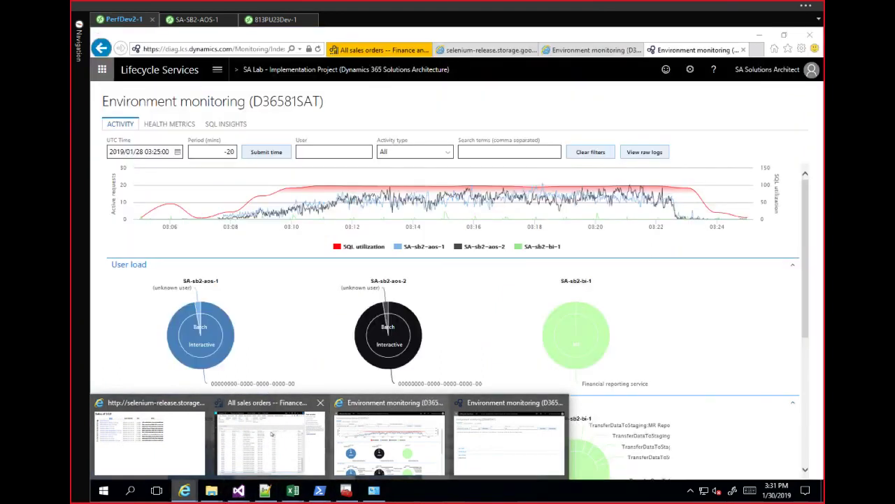
pyautogui.click(278, 20)
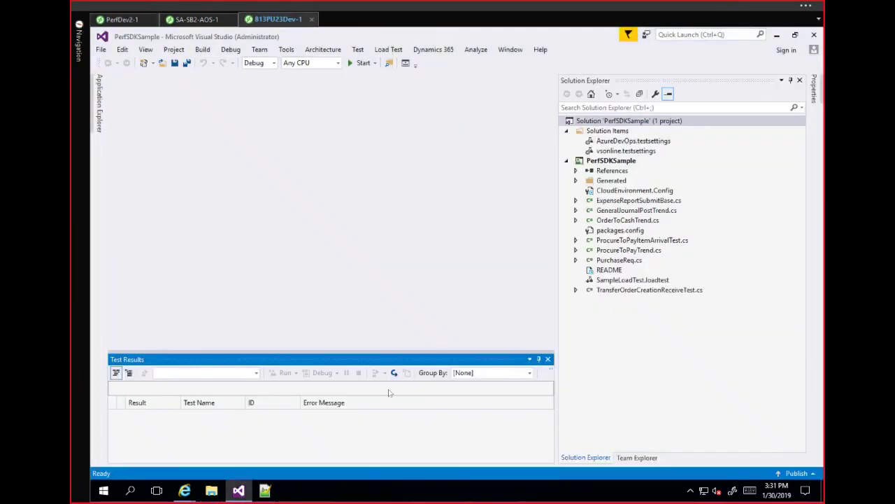
# Step: Show the 'Overview dashboard - Azure DevOps' browser window, then return to PerfSDKSample Visual Studio
pyautogui.moveTo(184, 489)
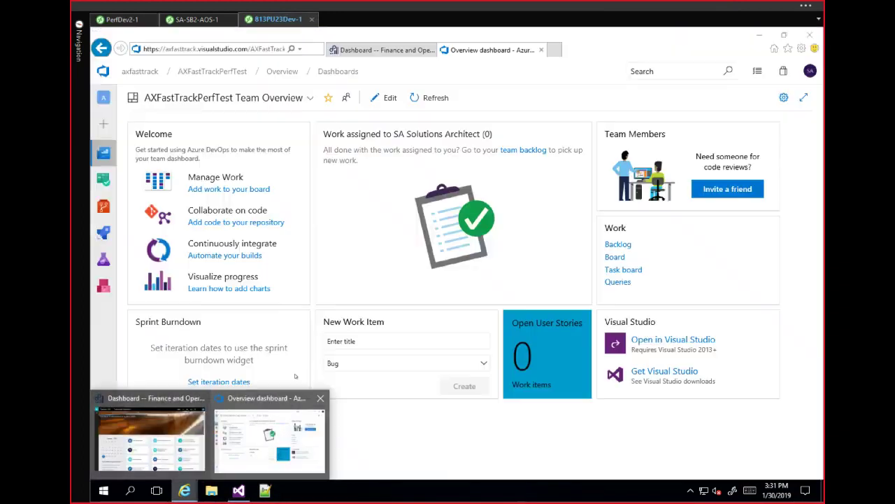
pyautogui.click(270, 430)
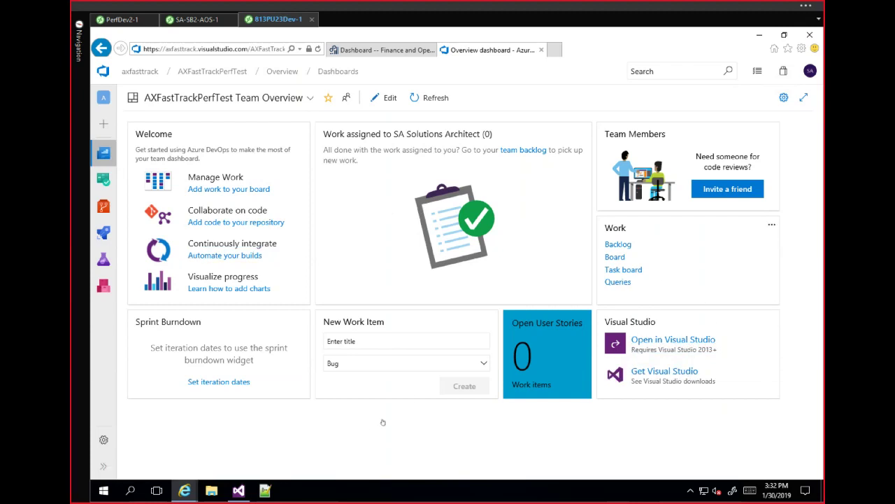
pyautogui.moveTo(239, 492)
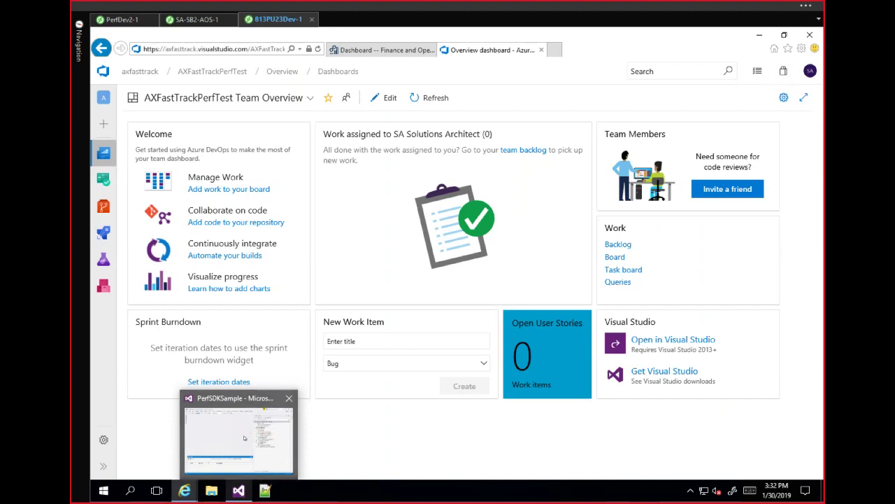
pyautogui.click(239, 491)
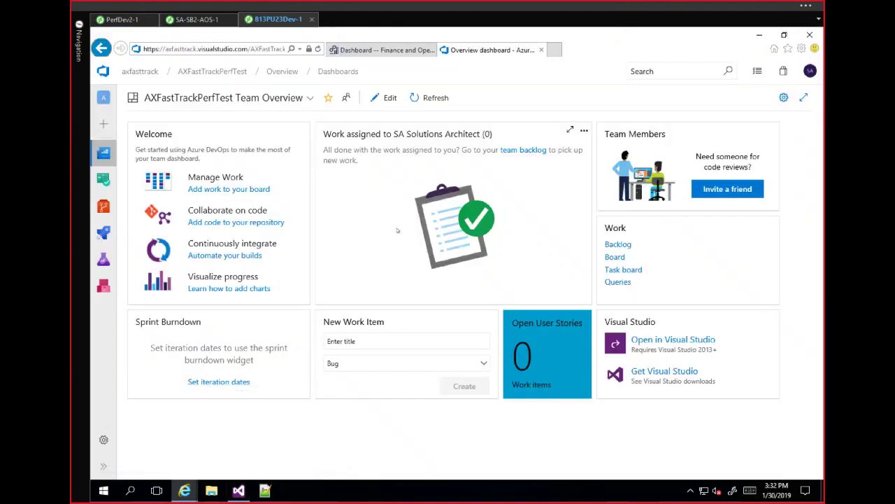